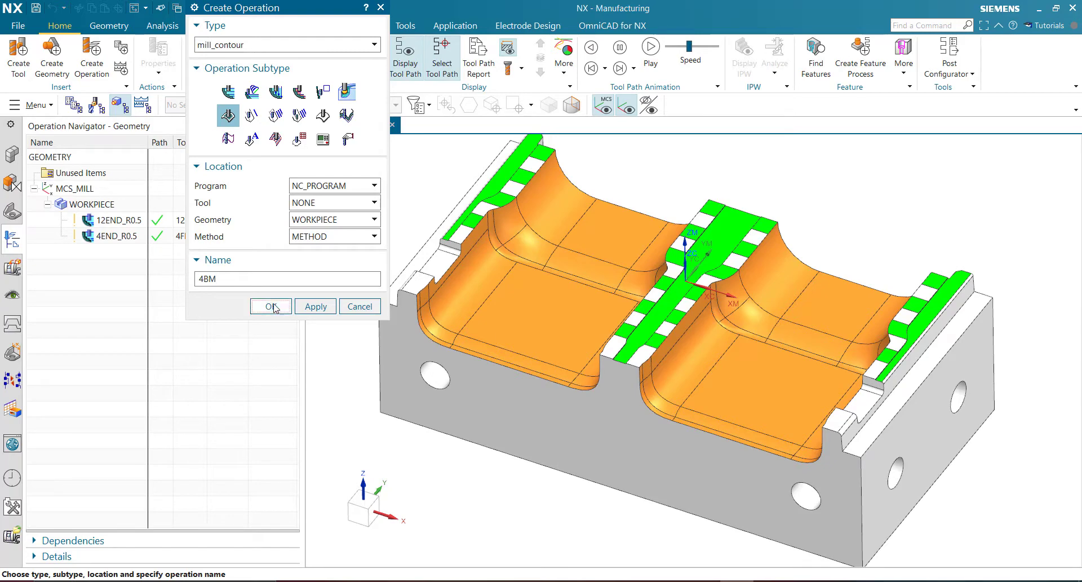
Create the Area Mill operation 4BM under WORKPIECE and assign it the 4BALL ball mill tool
left_click(271, 306)
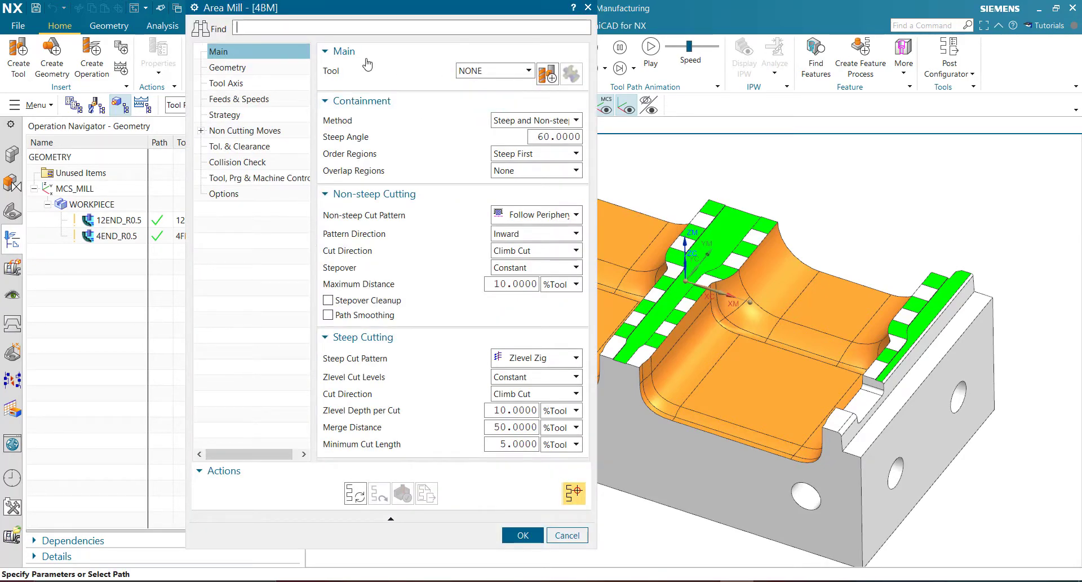
left_click(523, 72)
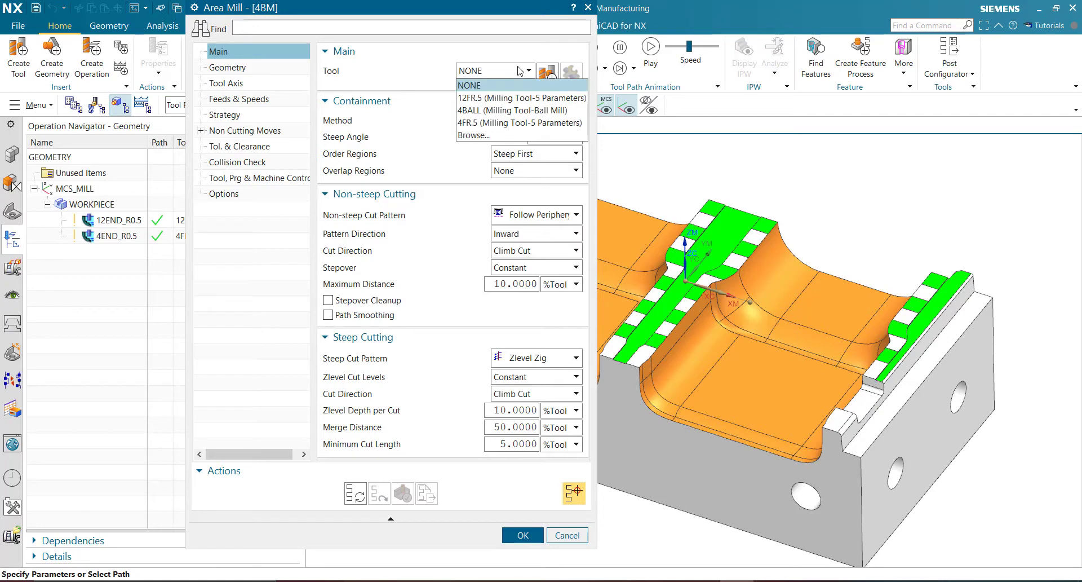
left_click(491, 111)
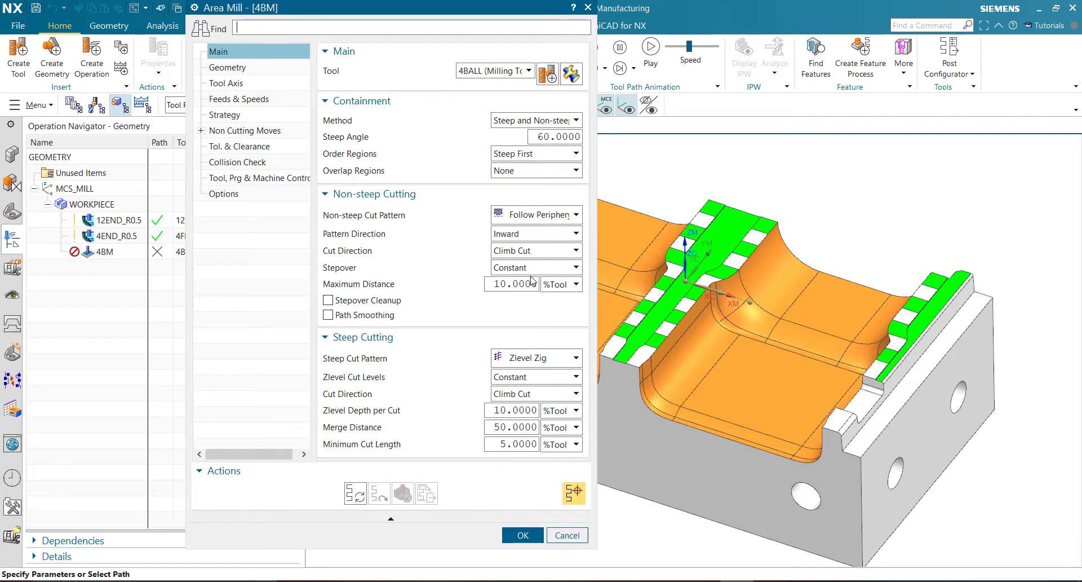
Set the non-steep cutting stepover's maximum distance to 0.5 mm, keeping the Steep and Non-steep containment method
left_click(565, 284)
left_click(557, 296)
double_click(522, 284)
type(".5")
left_click(567, 123)
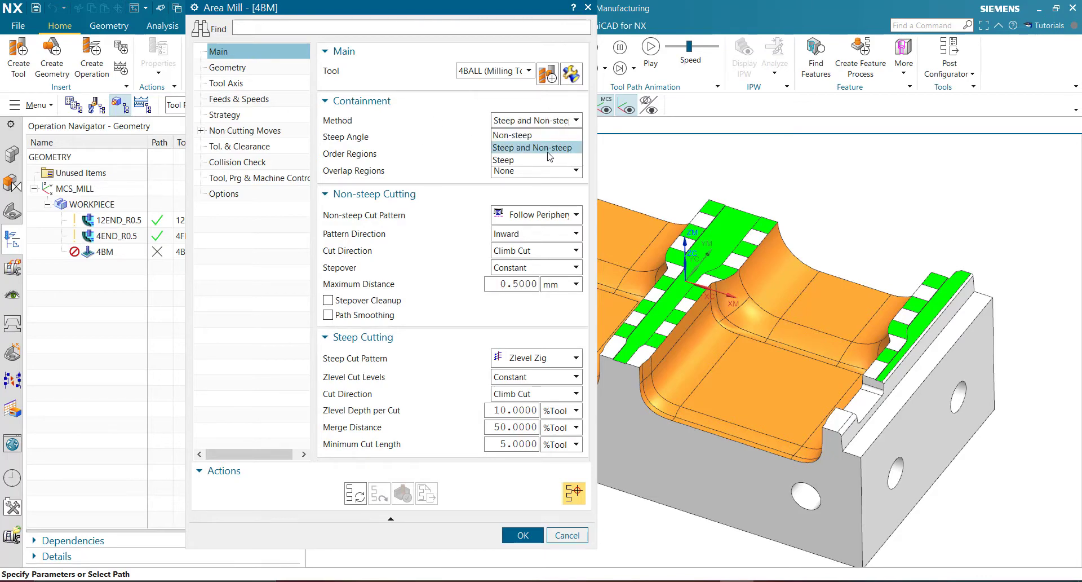
left_click(569, 123)
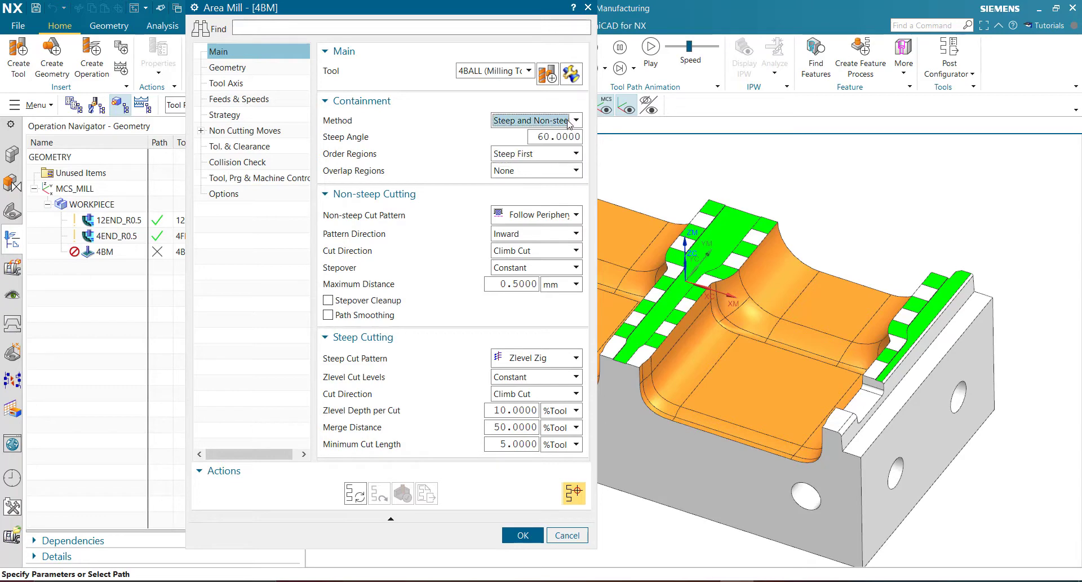
Specify the cut area by selecting the orange faces of both cavities with the Tangent Faces rule, including the remaining front corner faces
left_click(227, 71)
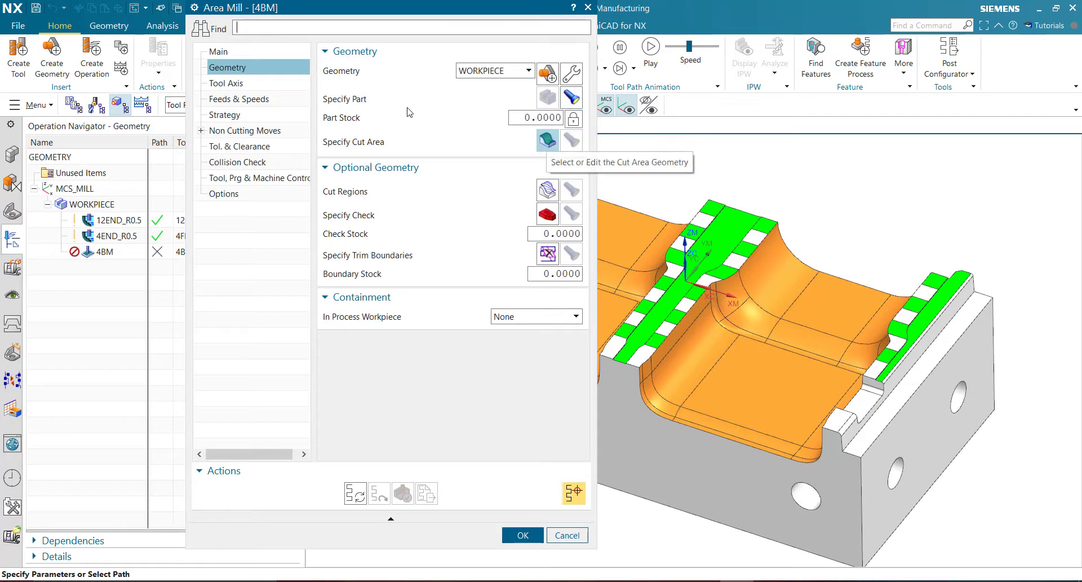
left_click(547, 140)
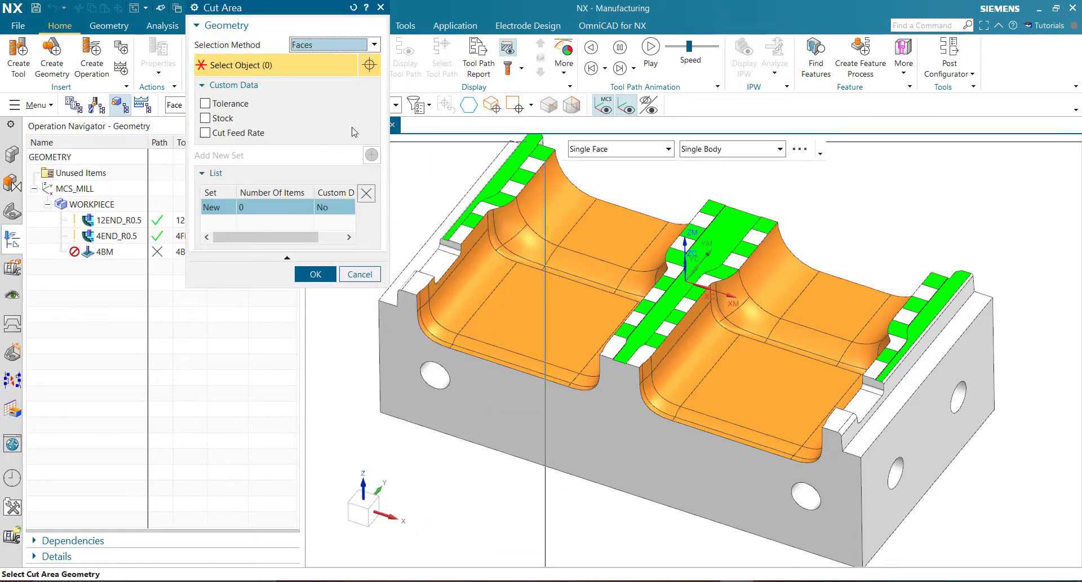
left_click(624, 151)
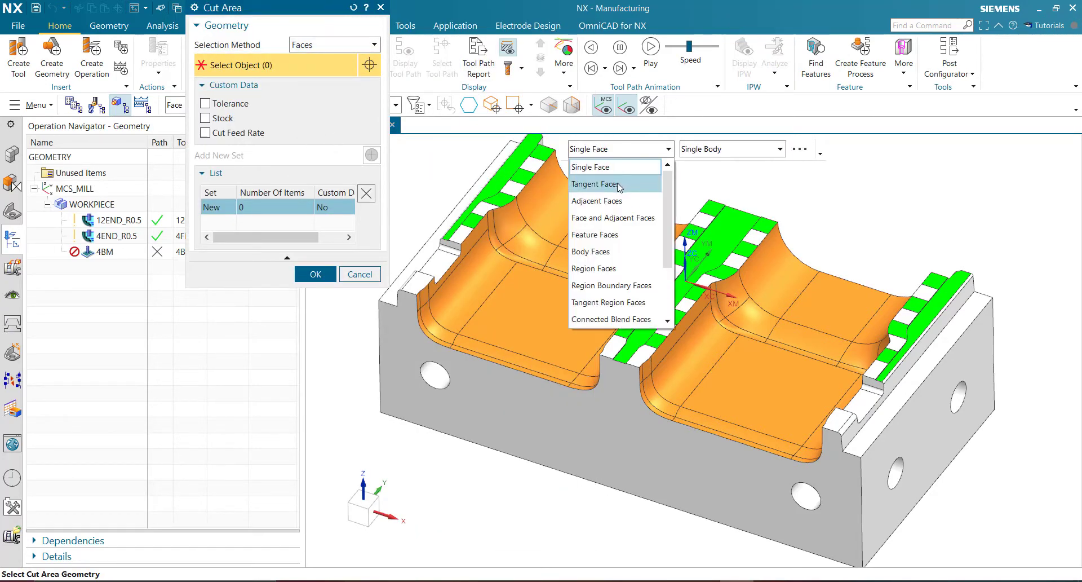
left_click(592, 179)
left_click(565, 196)
scroll(451, 282, "up", 2)
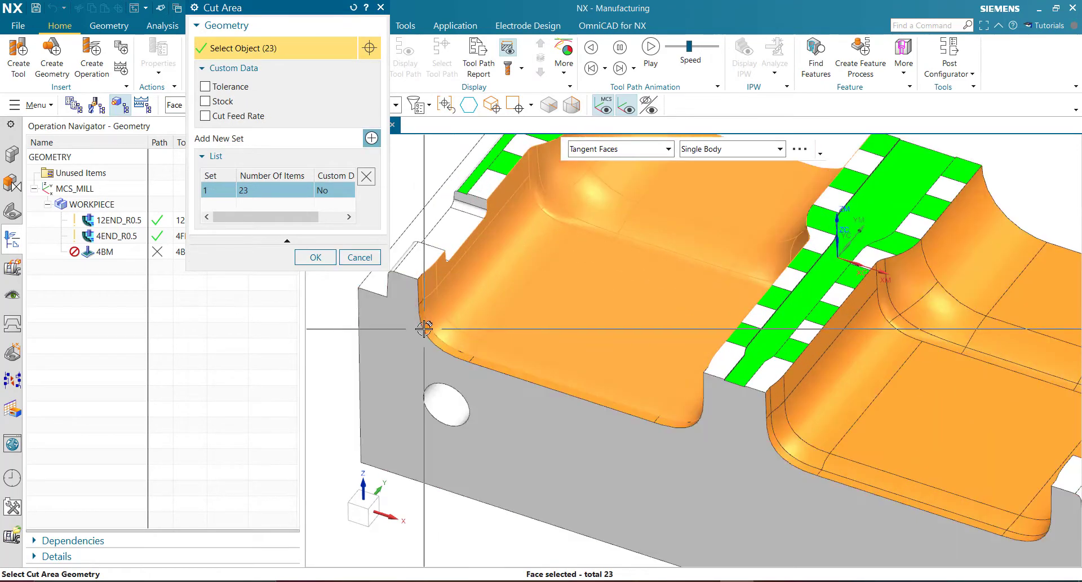
scroll(706, 343, "up", 1)
left_click(706, 342)
scroll(706, 343, "down", 1)
left_click(580, 387)
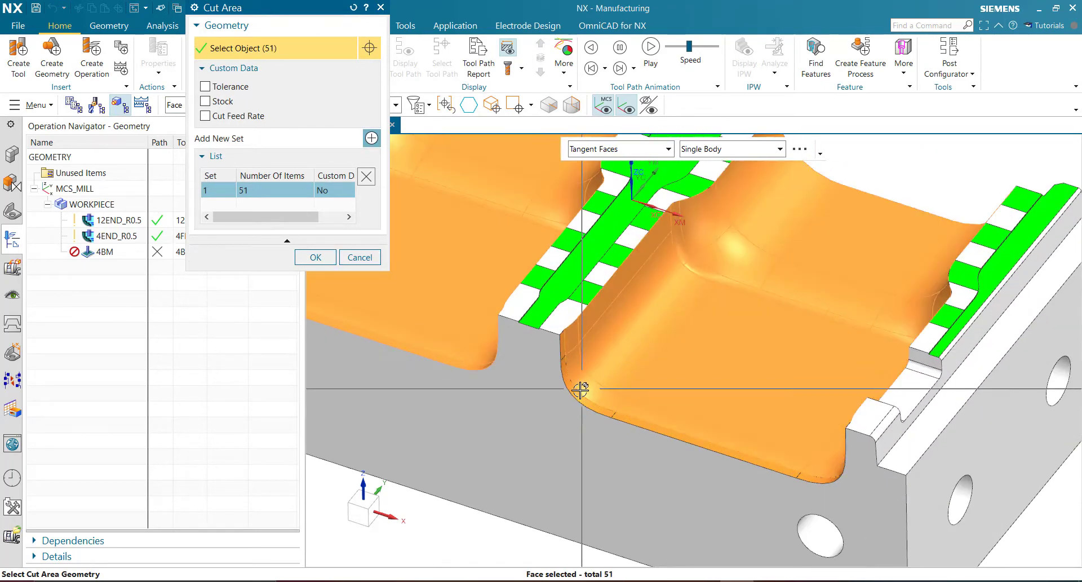
scroll(741, 328, "down", 3)
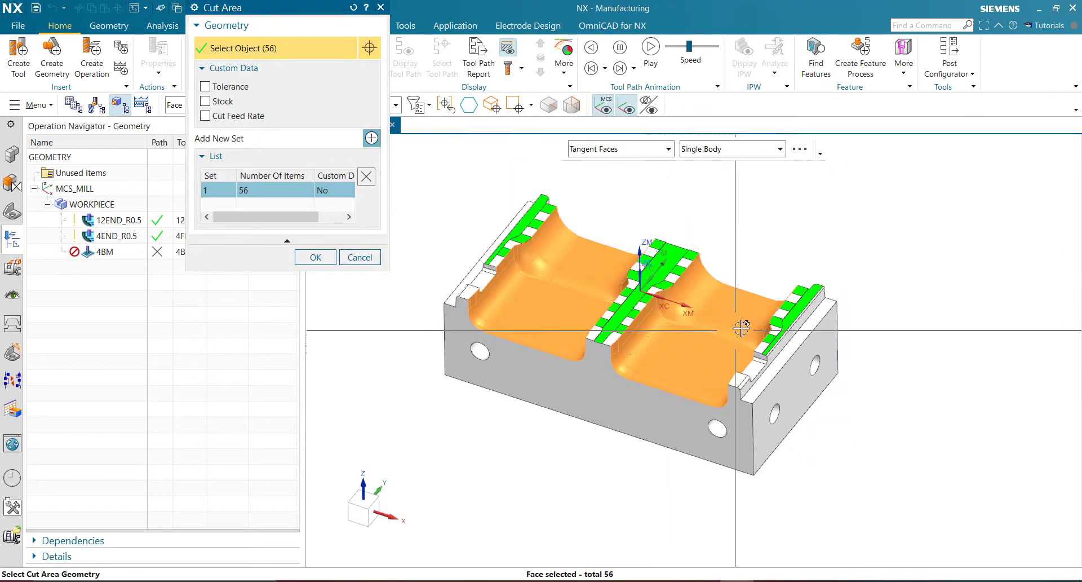
left_click(315, 257)
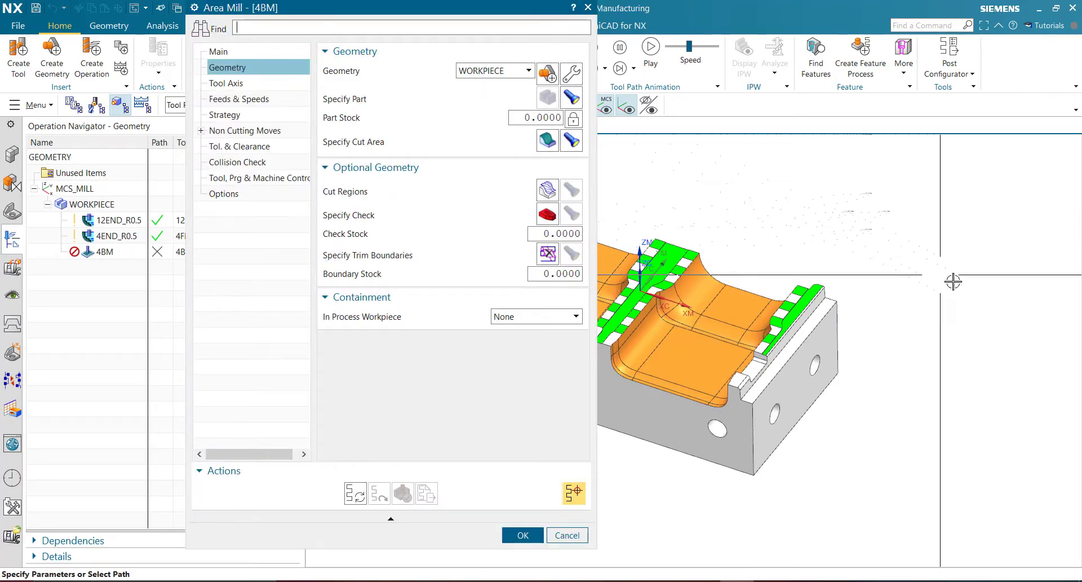
Set the operation's spindle speed to 8000 rpm and its cutting feed rate to 2500 mmpm
scroll(958, 284, "down", 2)
scroll(623, 258, "up", 2)
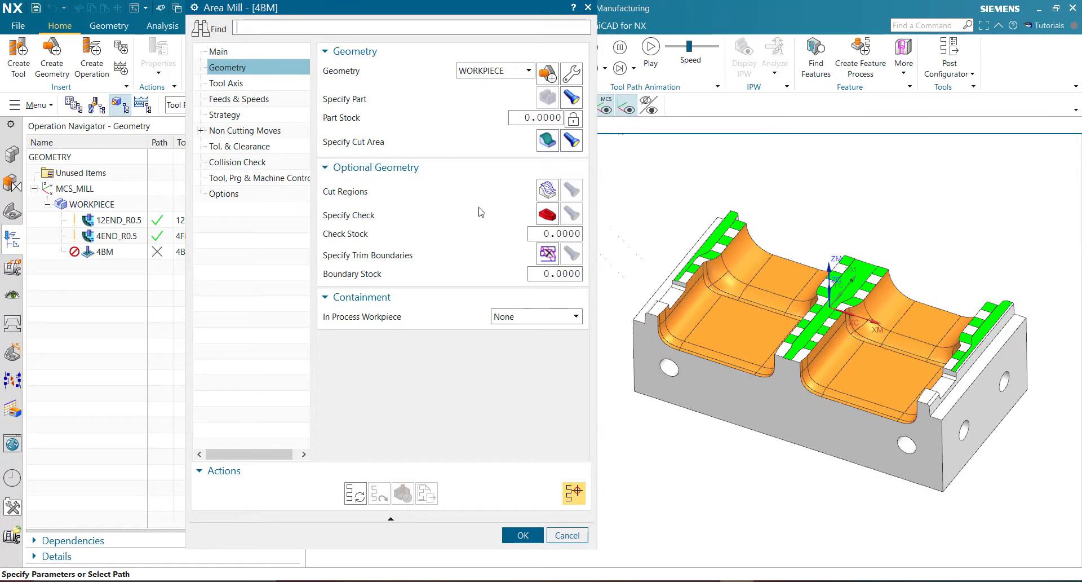
left_click(225, 83)
left_click(253, 99)
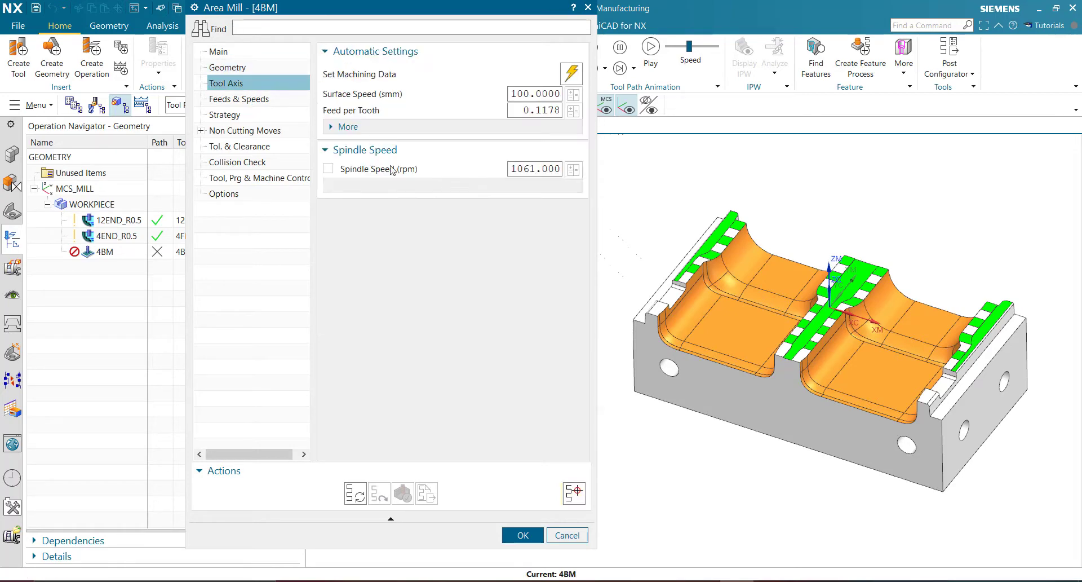
double_click(530, 169)
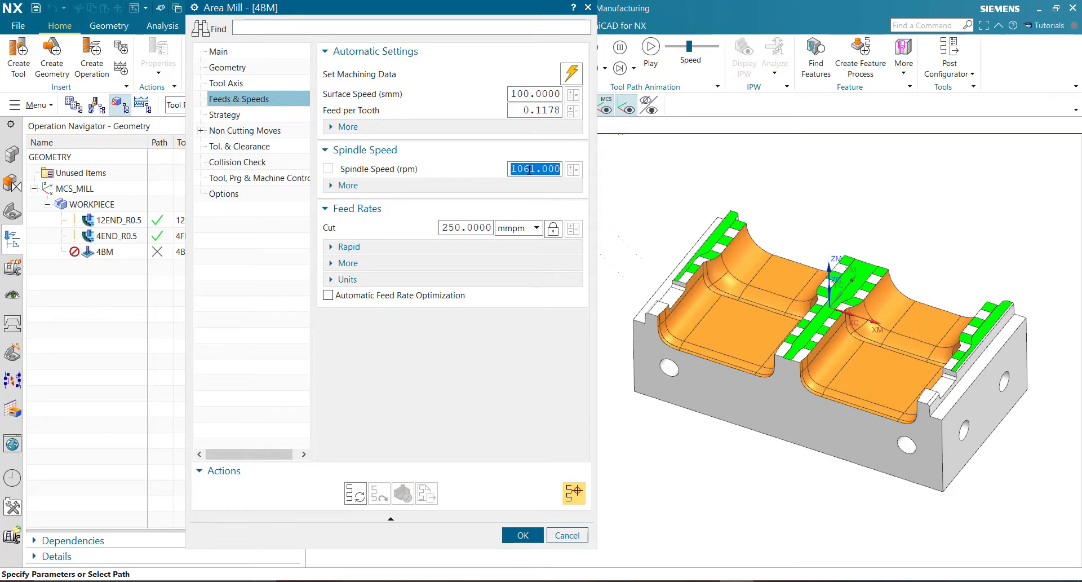
type("800")
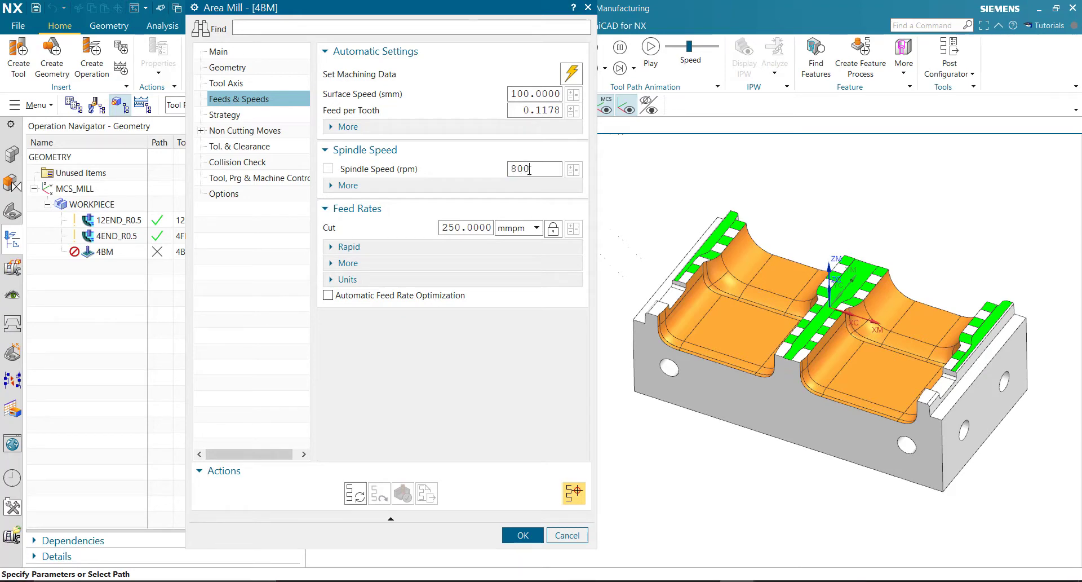
type("0")
left_click(457, 227)
double_click(456, 227)
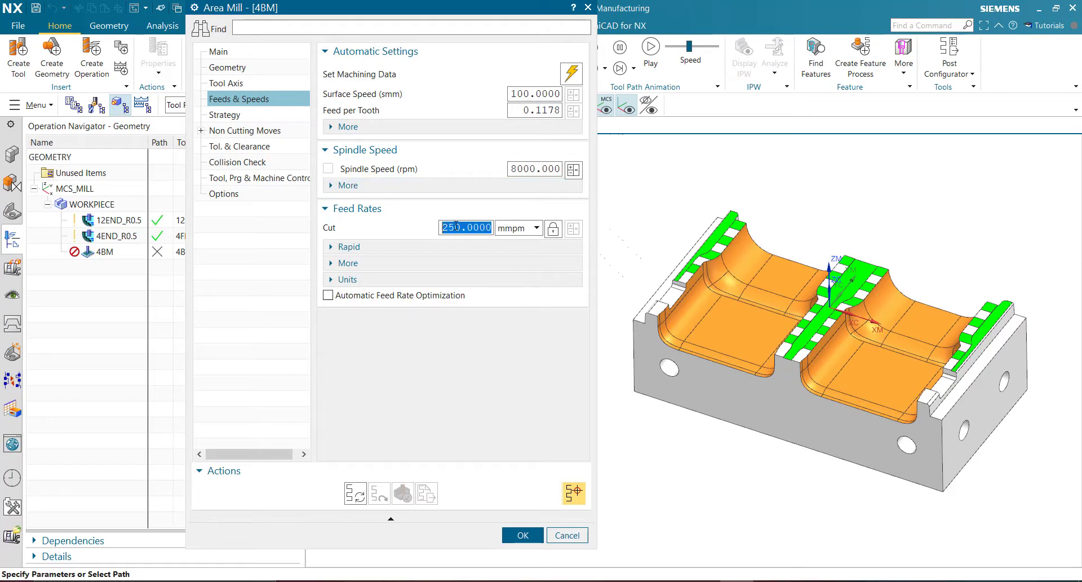
type("2")
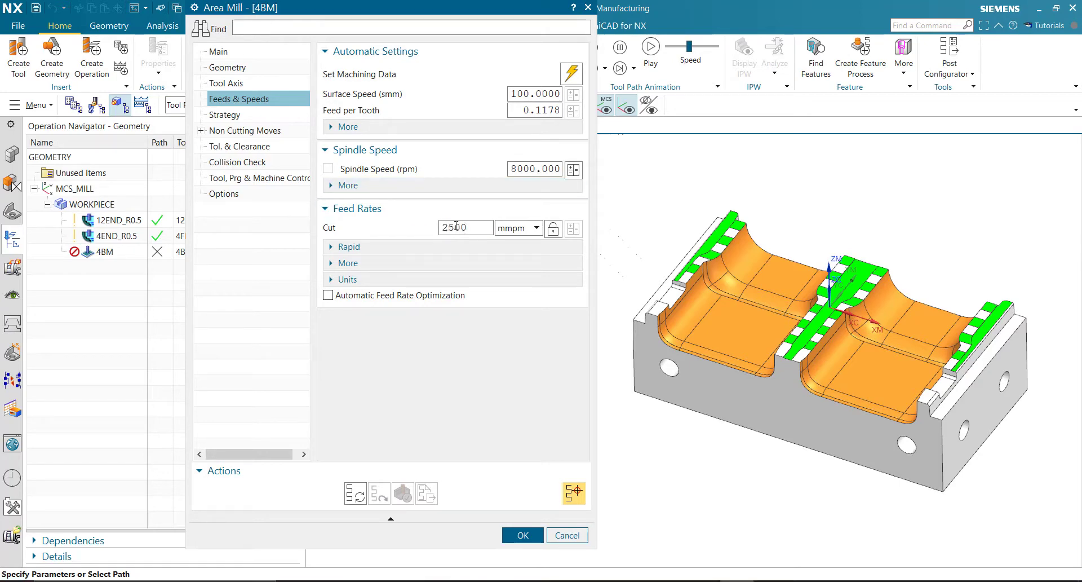
key("Return")
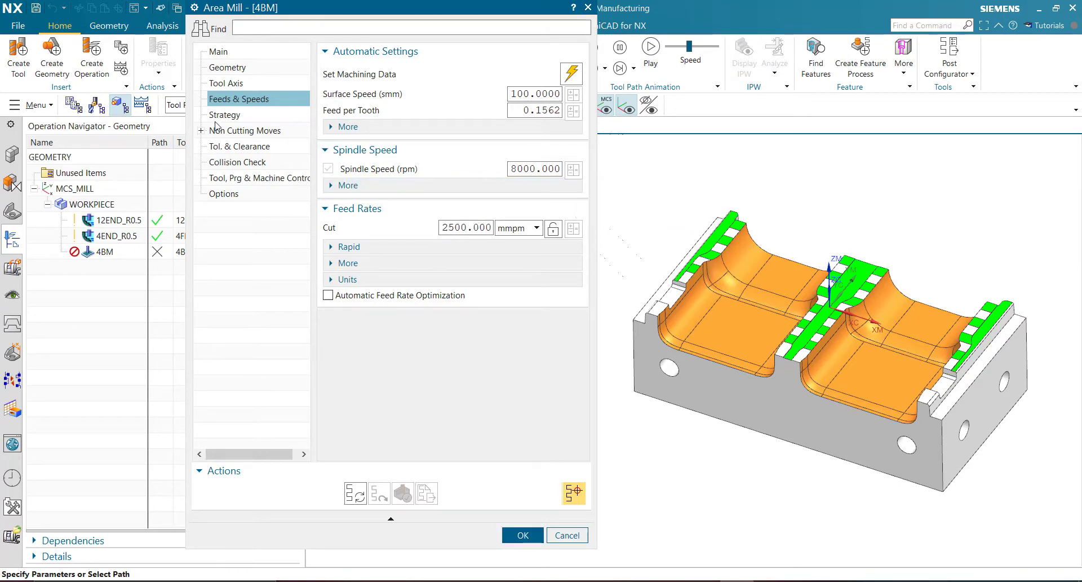
Set both the Intol and Outtol tolerances of the operation to 0.005
left_click(214, 116)
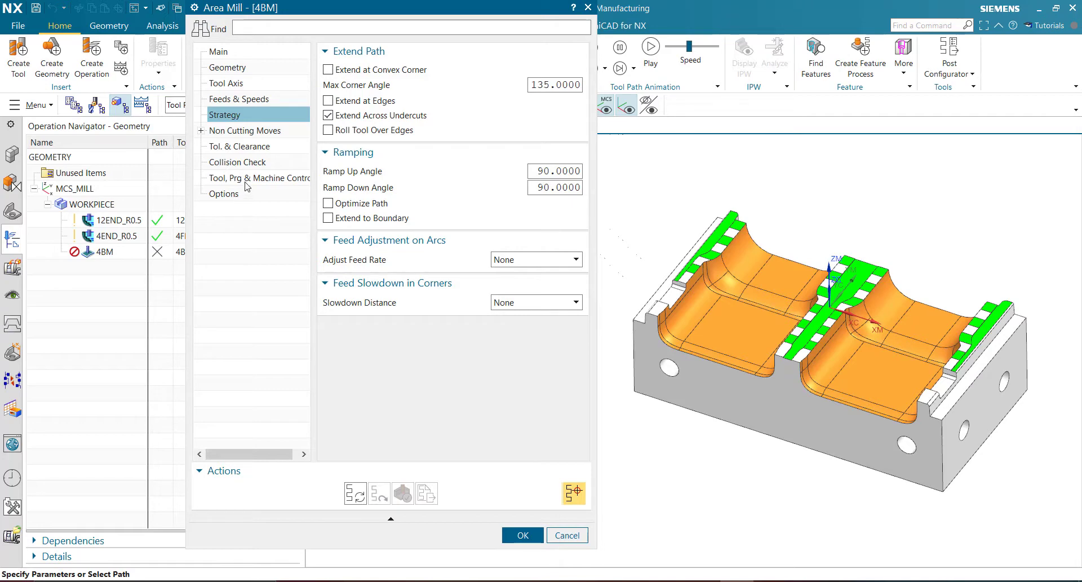
left_click(248, 147)
double_click(546, 120)
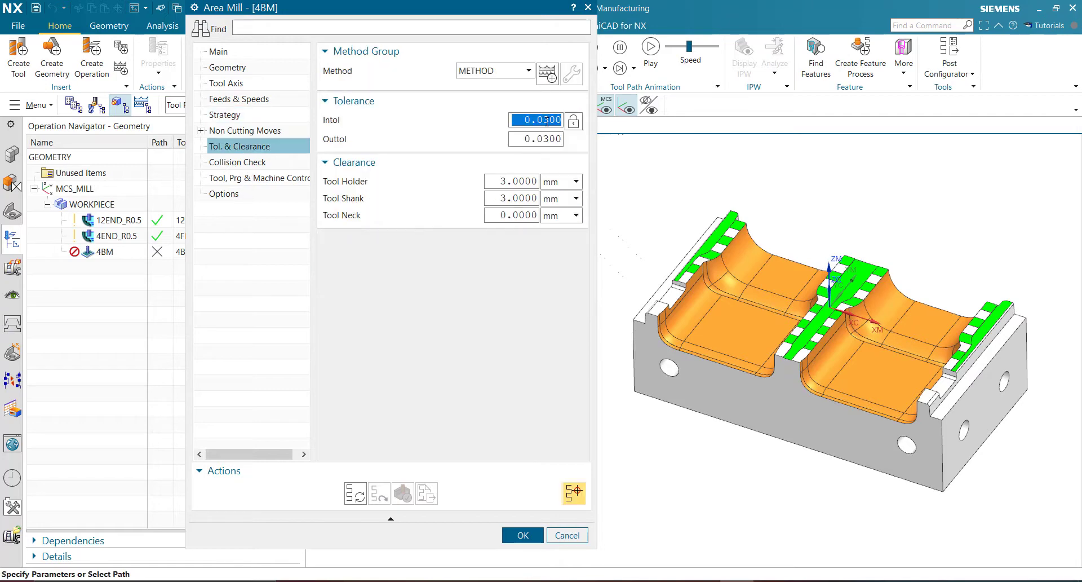
type("0")
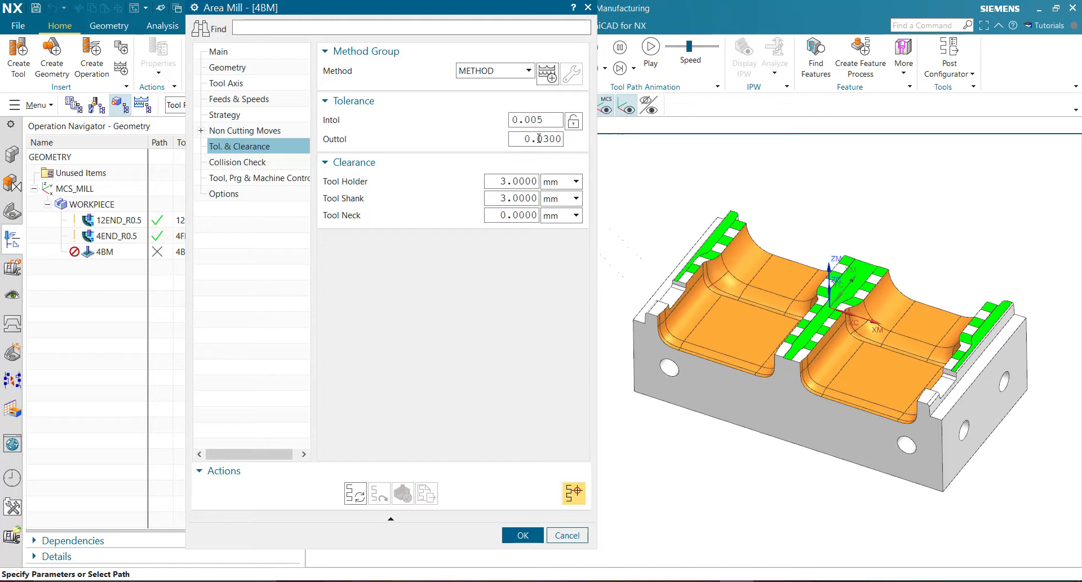
double_click(538, 138)
type("0")
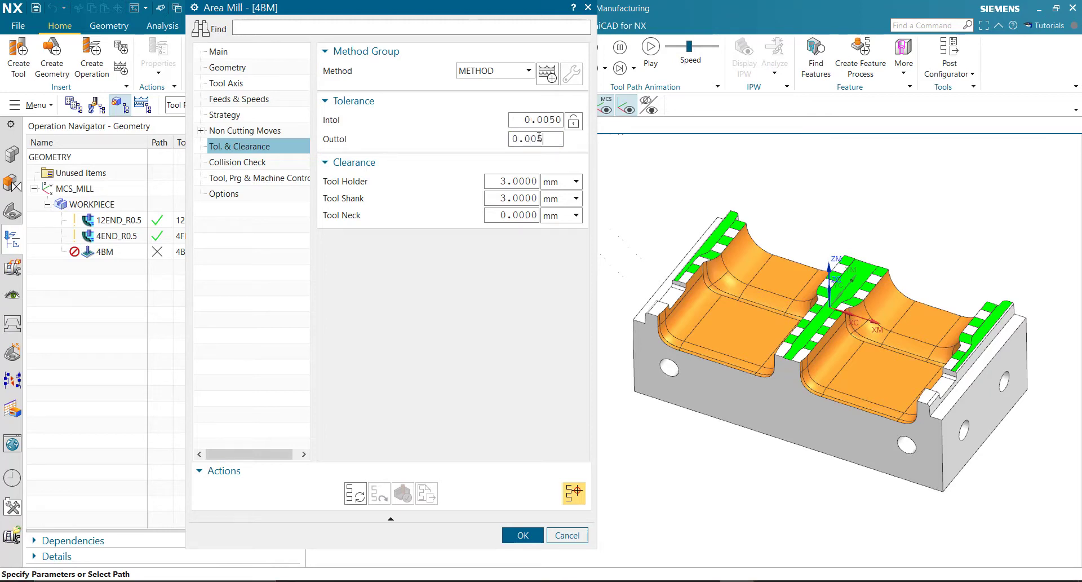
Generate the 4BM tool path, inspect it over the cavity faces, and accept the operation
left_click(359, 493)
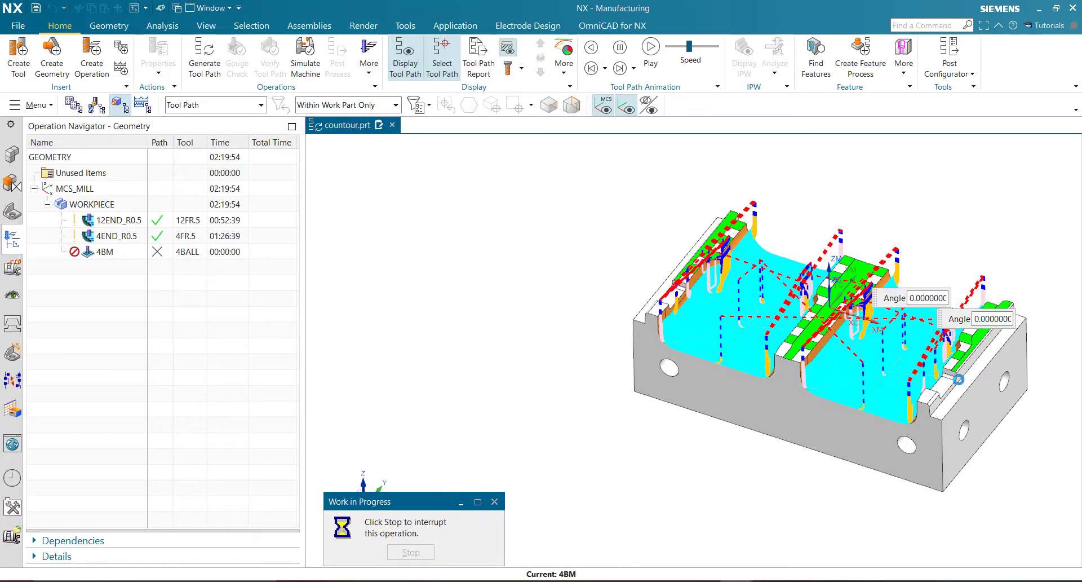
scroll(717, 311, "up", 5)
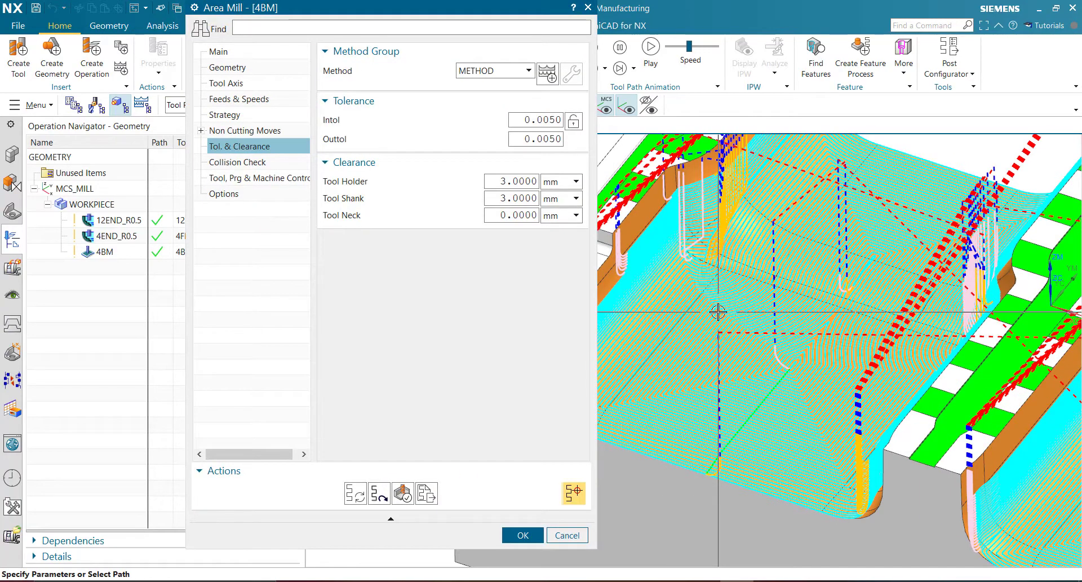
scroll(747, 270, "up", 3)
scroll(789, 307, "down", 4)
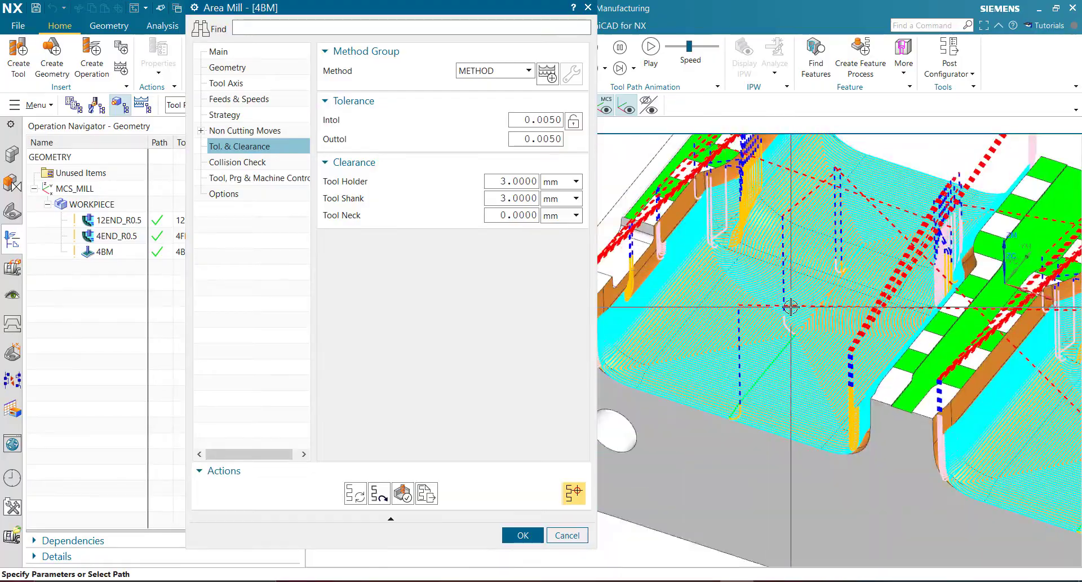
scroll(791, 306, "down", 3)
scroll(737, 248, "up", 4)
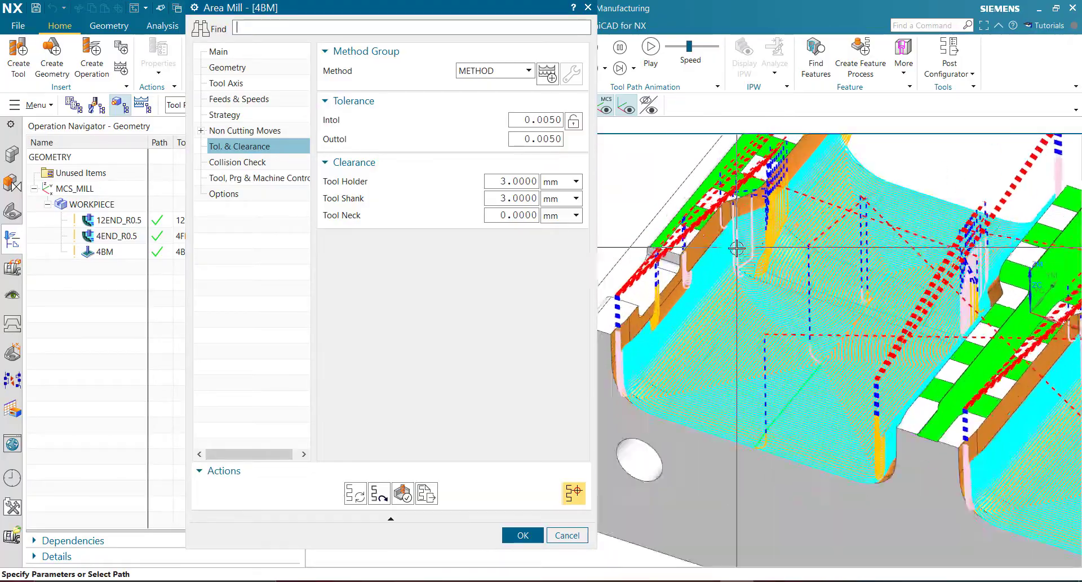
middle_click_drag(840, 316, 826, 296)
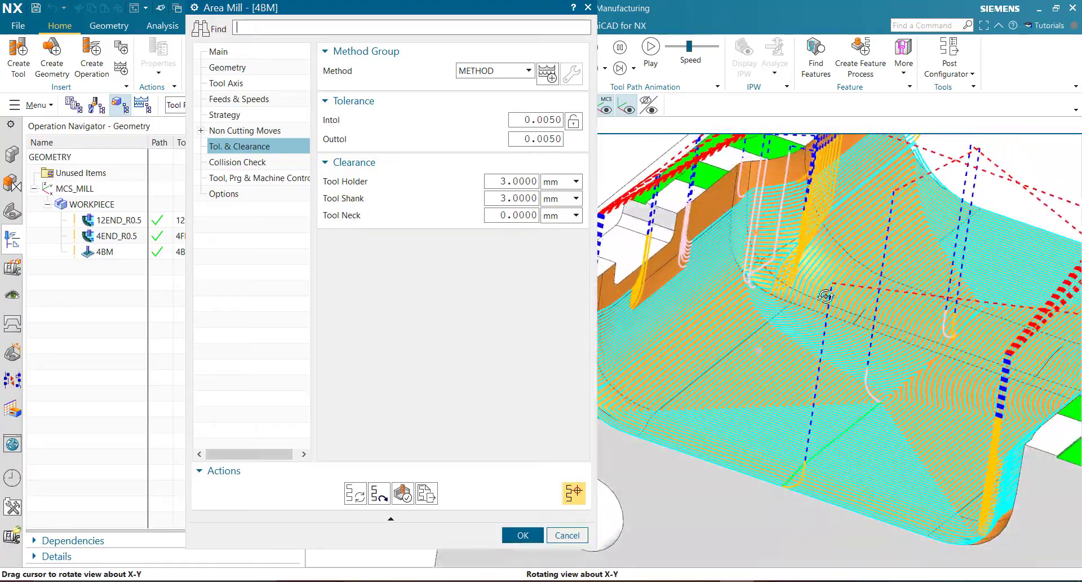
middle_click(338, 215)
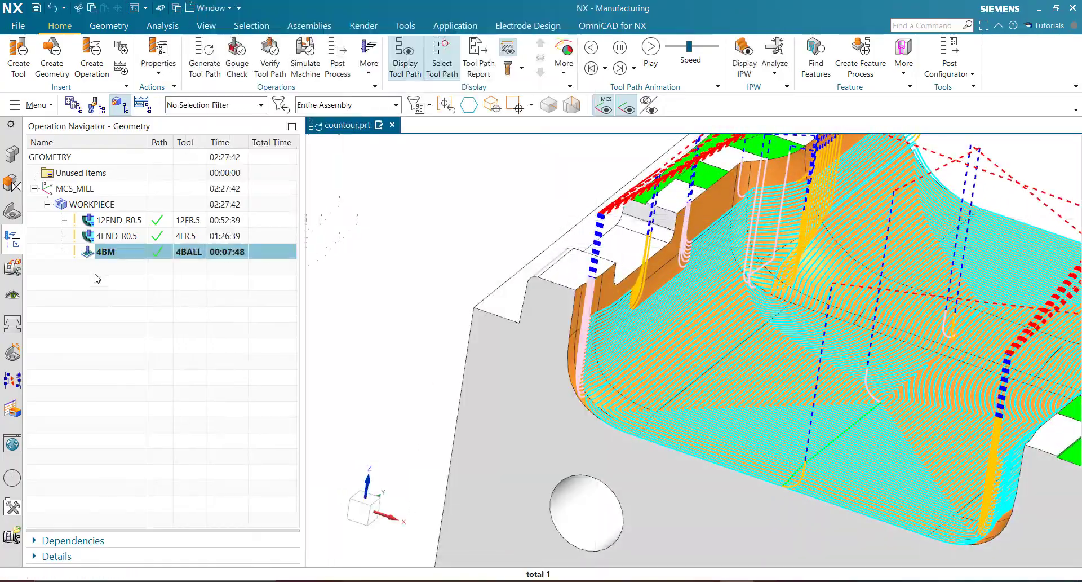
Reopen the 4BM operation's main settings and examine the tool path along the cavity's steep side walls and upper edges
double_click(104, 251)
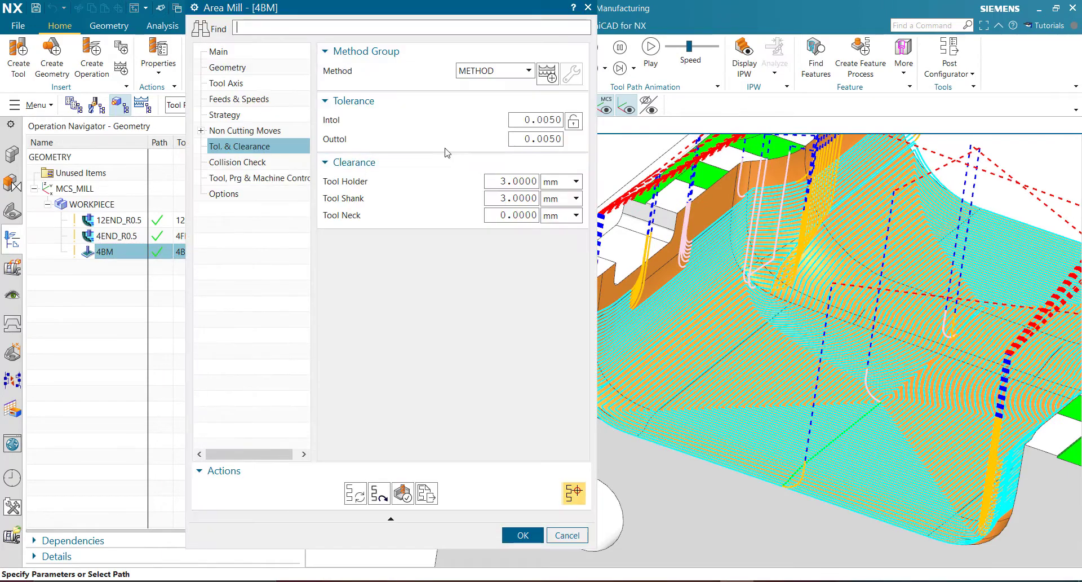
left_click(231, 67)
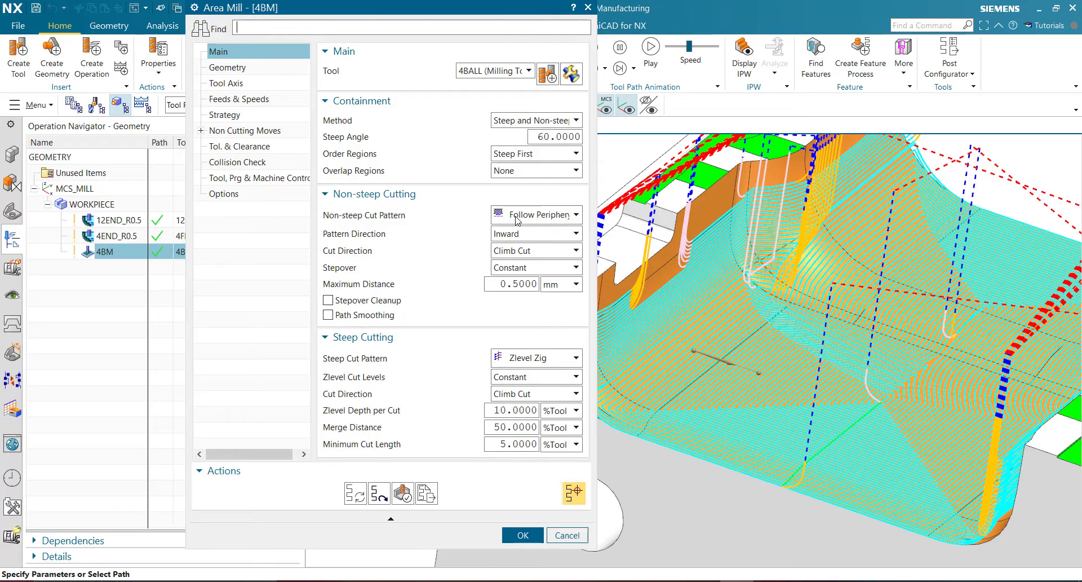
middle_click_drag(846, 293, 800, 245)
scroll(865, 292, "up", 3)
scroll(866, 292, "down", 3)
scroll(639, 260, "up", 3)
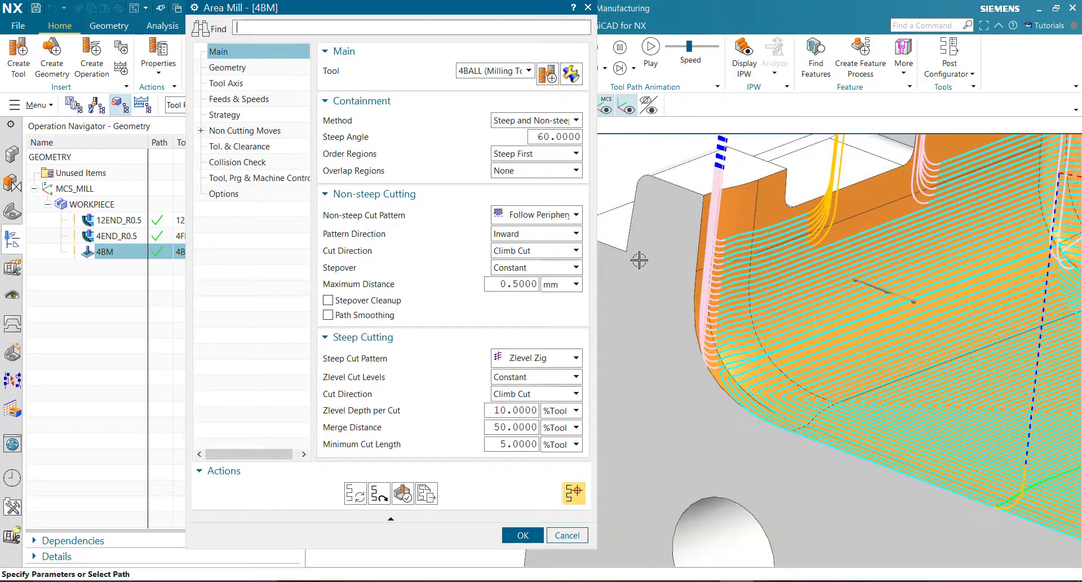
scroll(639, 259, "down", 2)
middle_click_drag(639, 260, 786, 316)
scroll(738, 253, "up", 3)
scroll(738, 253, "down", 2)
scroll(737, 253, "up", 2)
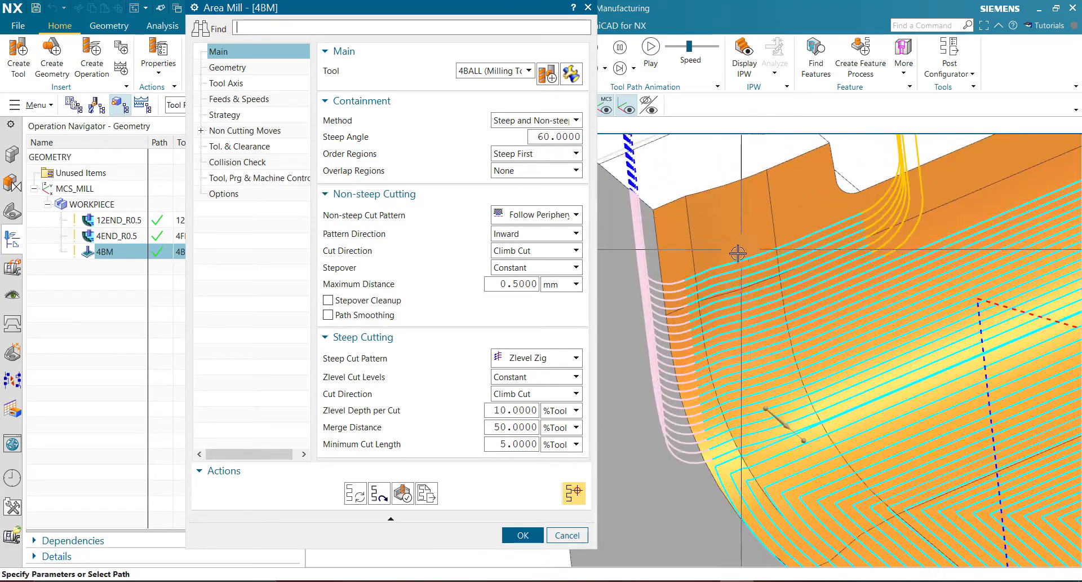
scroll(738, 253, "down", 3)
middle_click_drag(737, 253, 863, 211)
scroll(762, 180, "up", 2)
scroll(859, 213, "up", 2)
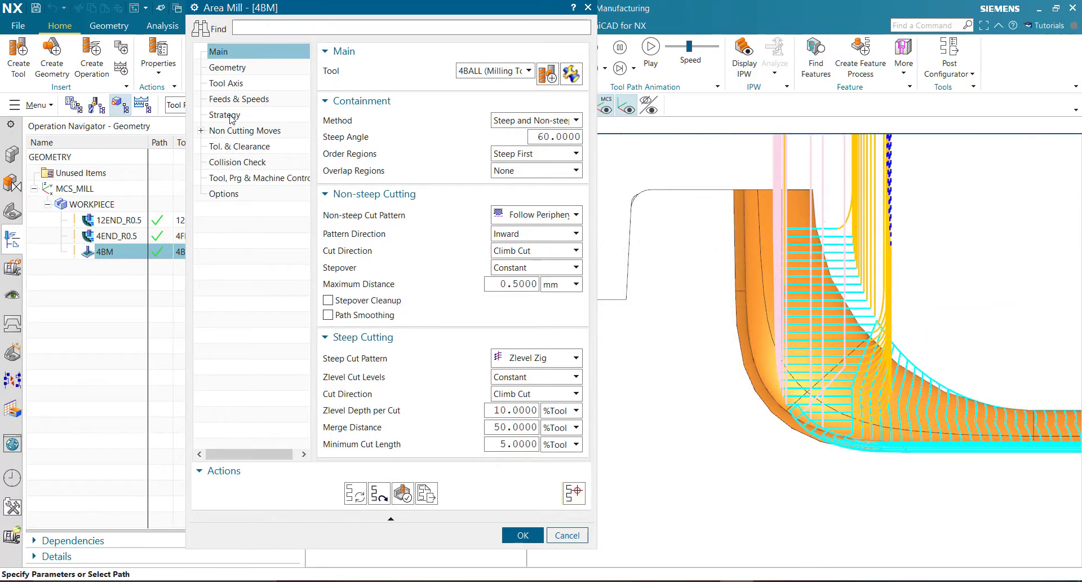
Turn on Extend at Edges with a 55 %Tool distance for 4BM, regenerate the tool path and check it at the cavity's upper edges
left_click(248, 119)
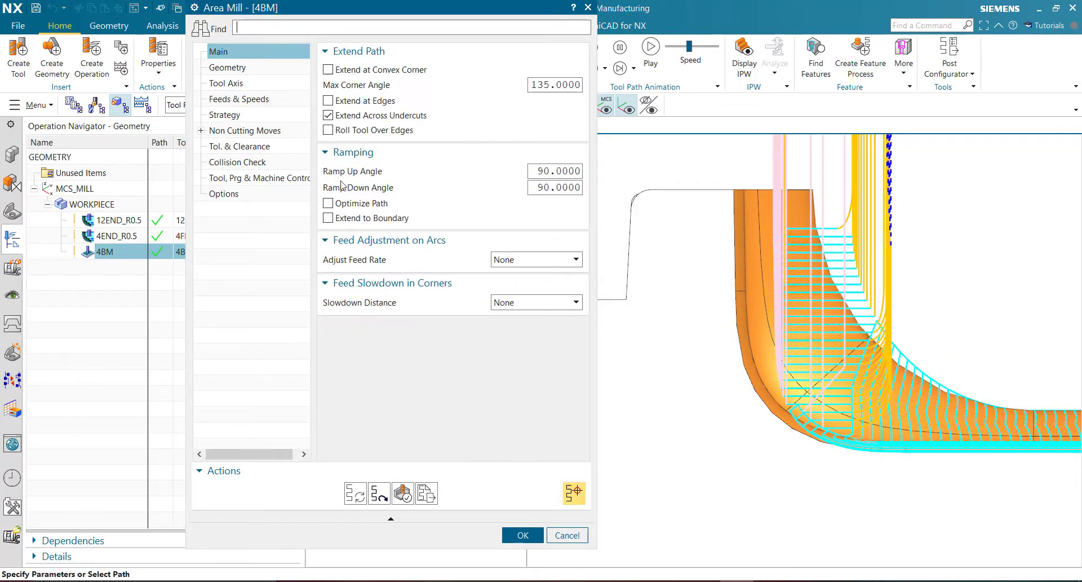
left_click(365, 101)
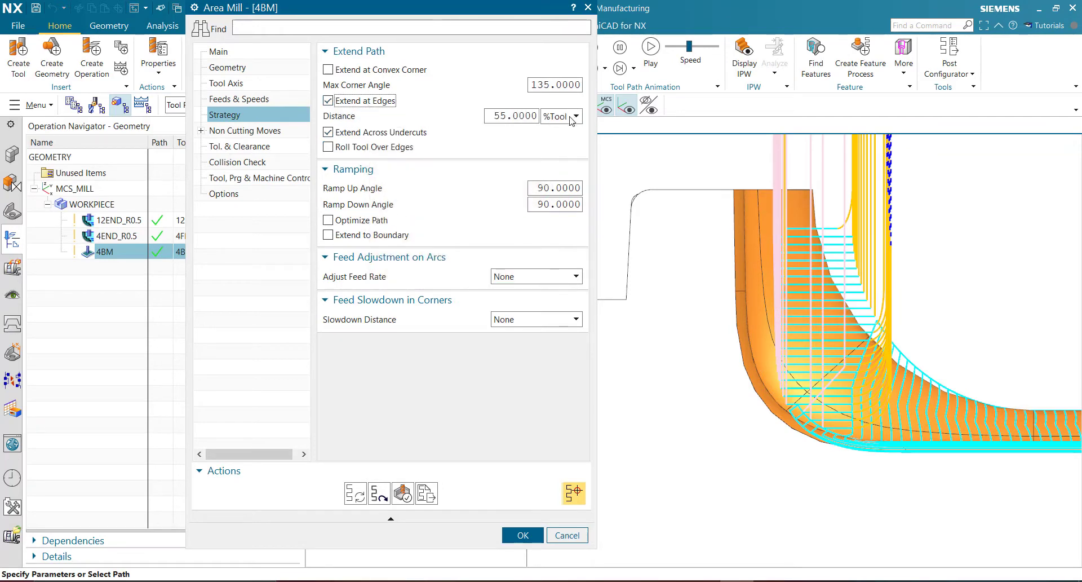
left_click(571, 119)
left_click(572, 120)
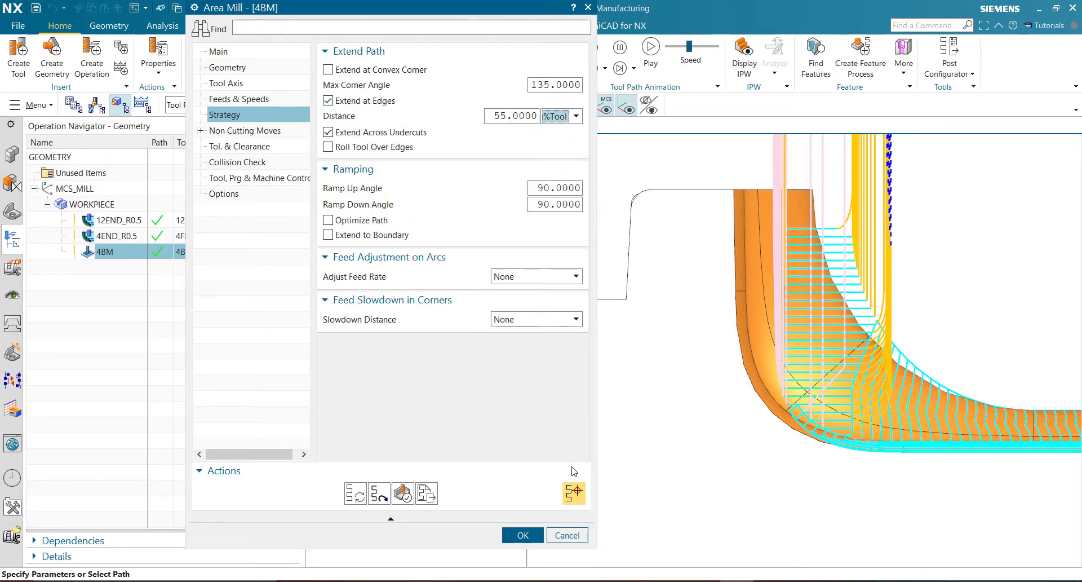
left_click(356, 495)
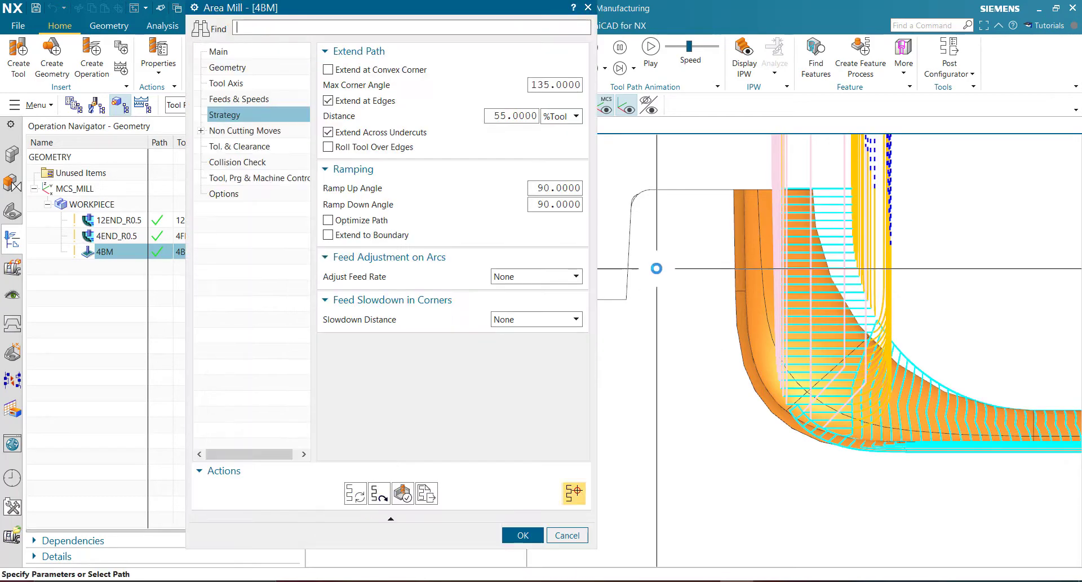
scroll(788, 195, "up", 5)
scroll(789, 214, "down", 5)
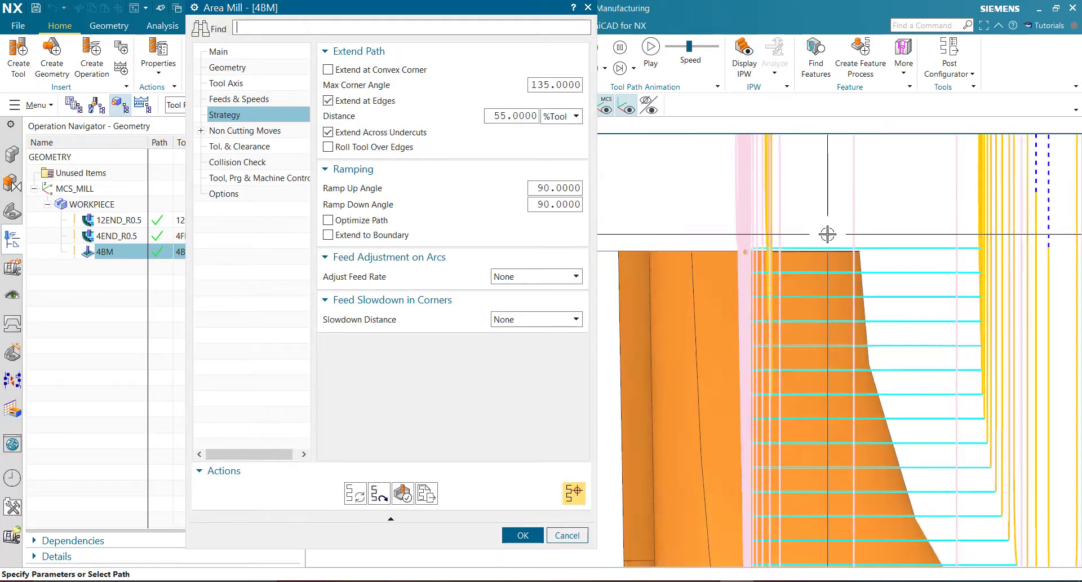
middle_click_drag(829, 280, 840, 295)
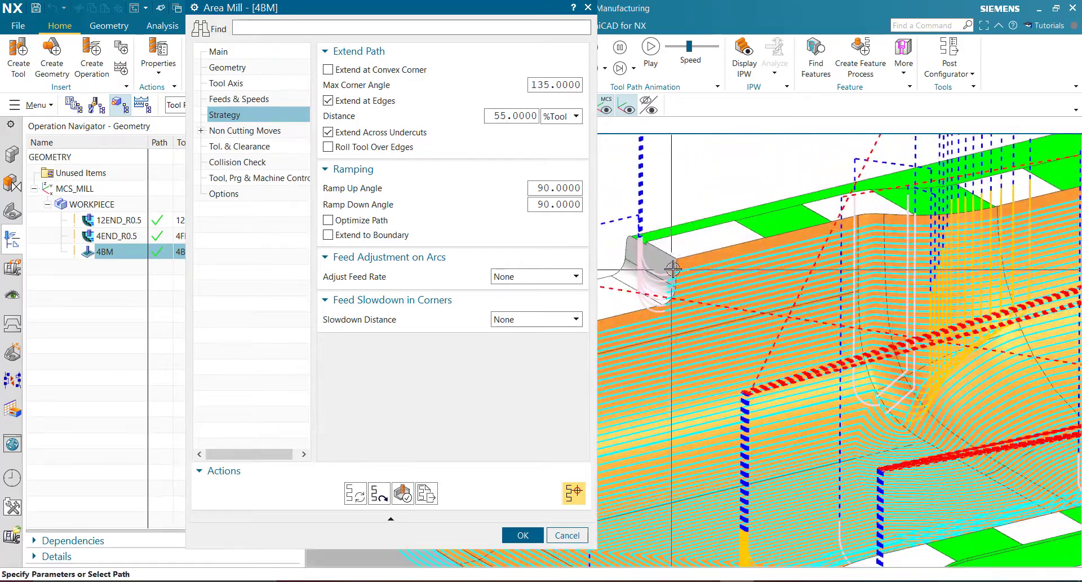
scroll(724, 273, "up", 5)
Open the tool path visualization of 4BM and examine the cuts, edge extensions and retract moves across both cavities from several angles
left_click(402, 493)
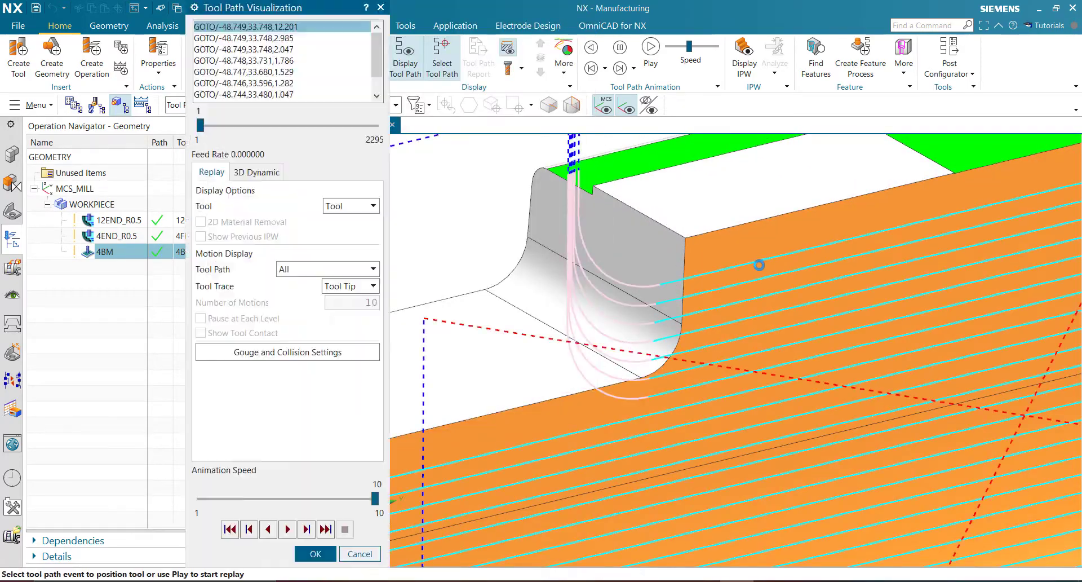
middle_click_drag(771, 251, 806, 273)
scroll(540, 227, "down", 6)
middle_click_drag(584, 288, 589, 286)
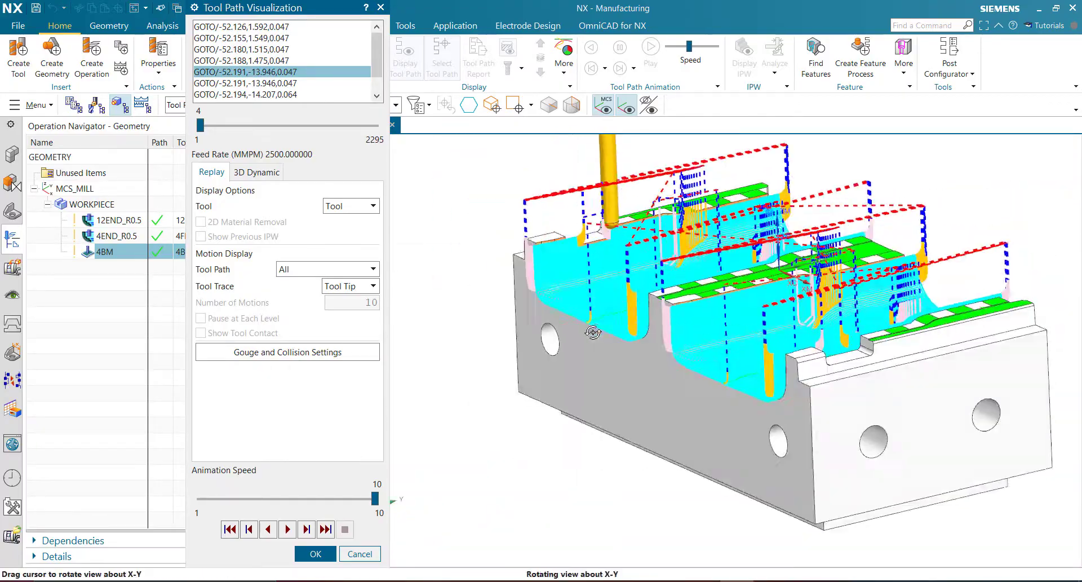
scroll(592, 270, "up", 8)
scroll(698, 338, "down", 8)
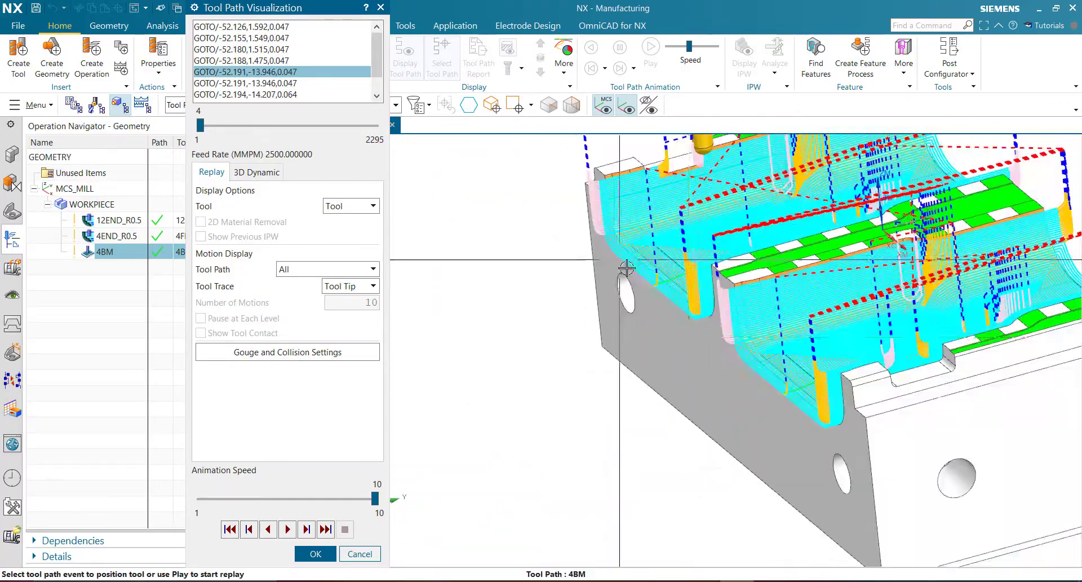
scroll(826, 304, "up", 8)
scroll(975, 268, "down", 6)
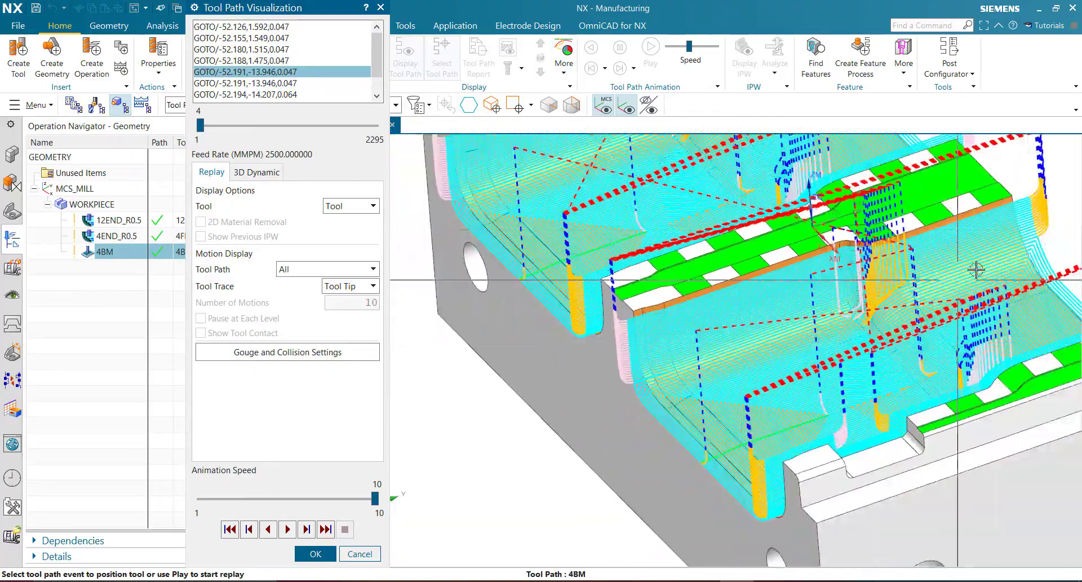
scroll(1033, 227, "up", 6)
scroll(829, 314, "down", 3)
middle_click_drag(829, 314, 889, 310)
scroll(597, 293, "up", 4)
scroll(714, 197, "down", 1)
scroll(714, 197, "down", 6)
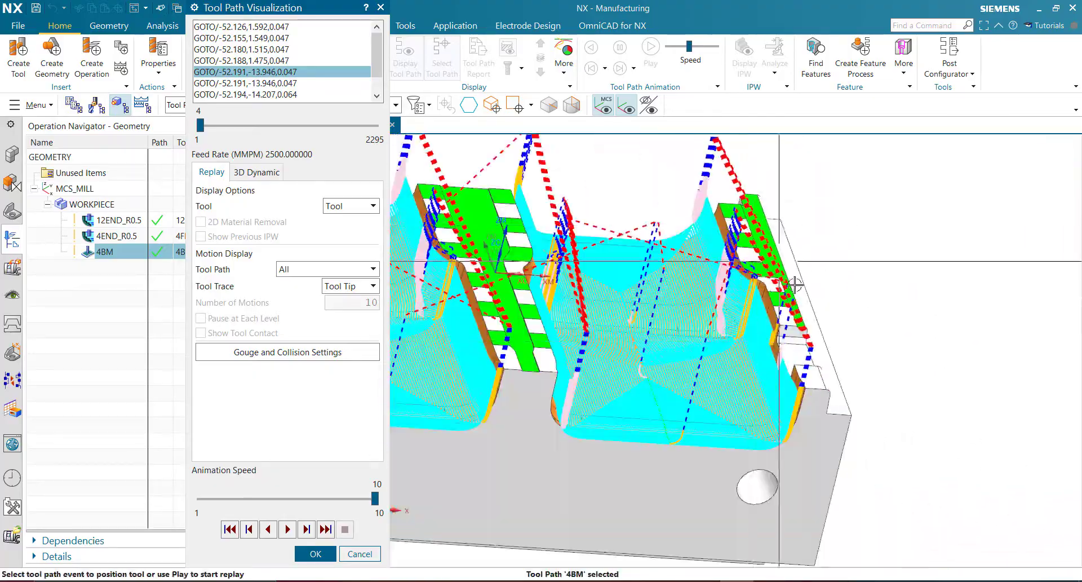
middle_click_drag(823, 340, 870, 342)
scroll(850, 310, "down", 3)
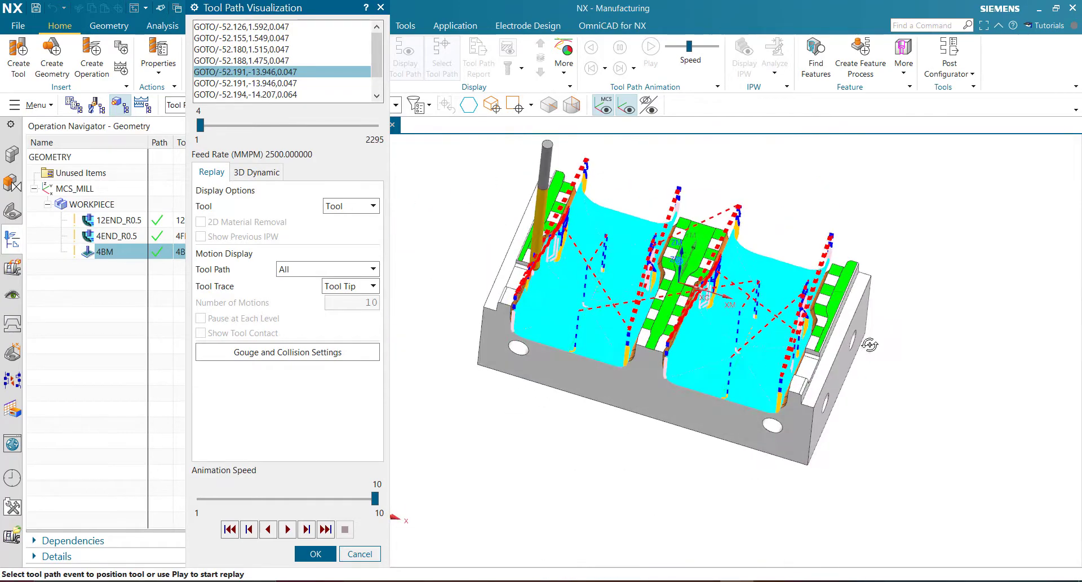
scroll(565, 269, "up", 5)
key("Escape")
Duplicate the 4BM operation directly below the original in the WORKPIECE group
left_click(120, 254)
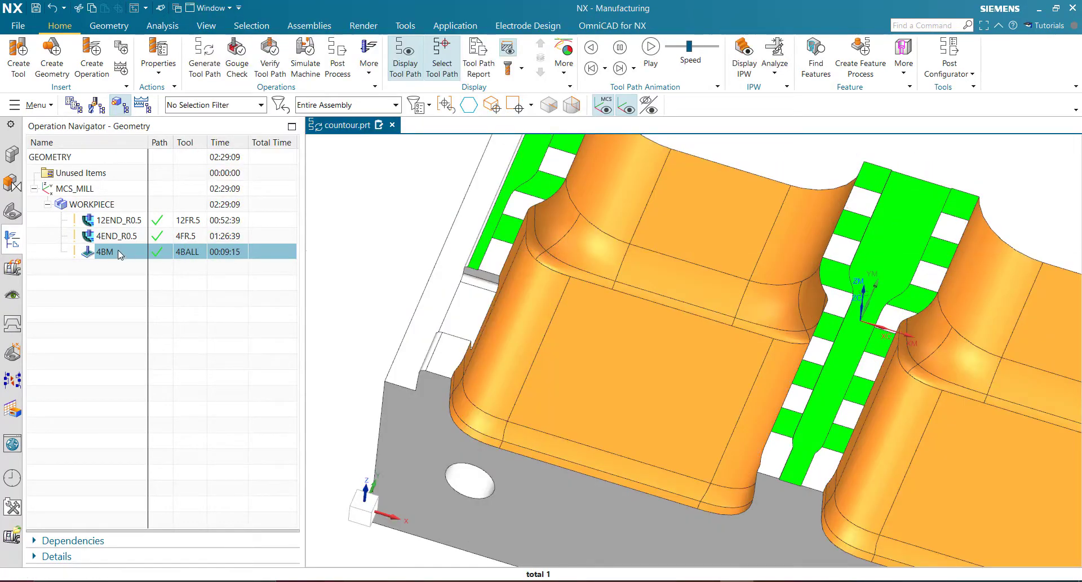
right_click(119, 254)
left_click(116, 254)
right_click(113, 255)
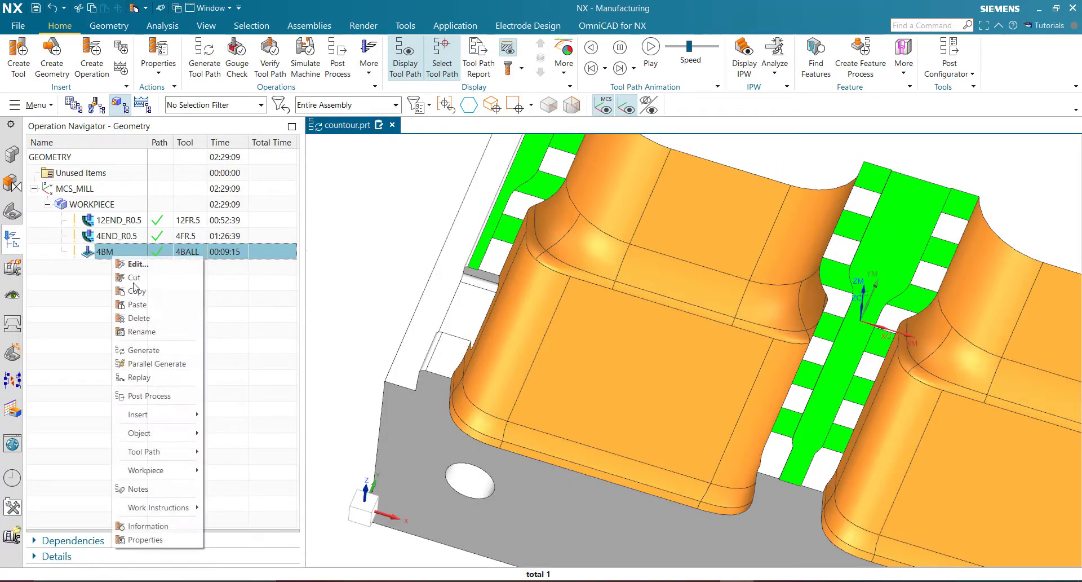
left_click(137, 305)
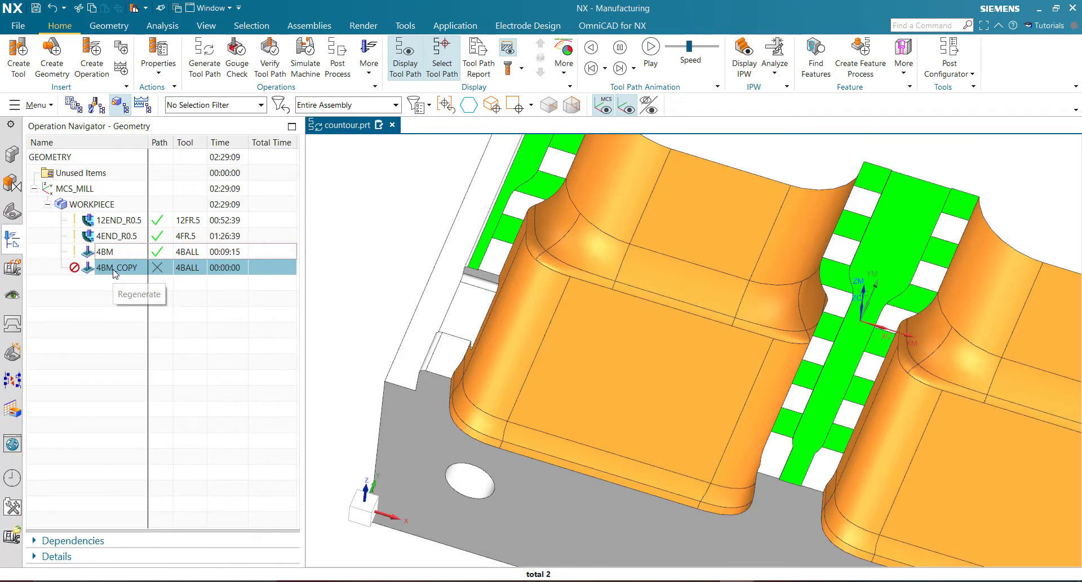
Change the duplicated operation's non-steep cut pattern to Zig Zag and generate its tool path
double_click(114, 270)
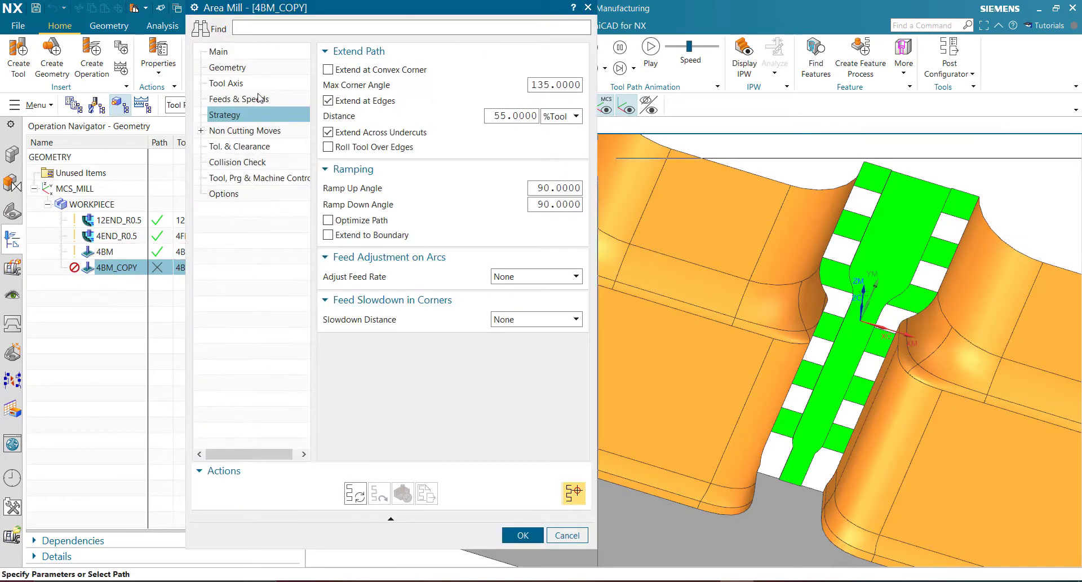
left_click(228, 67)
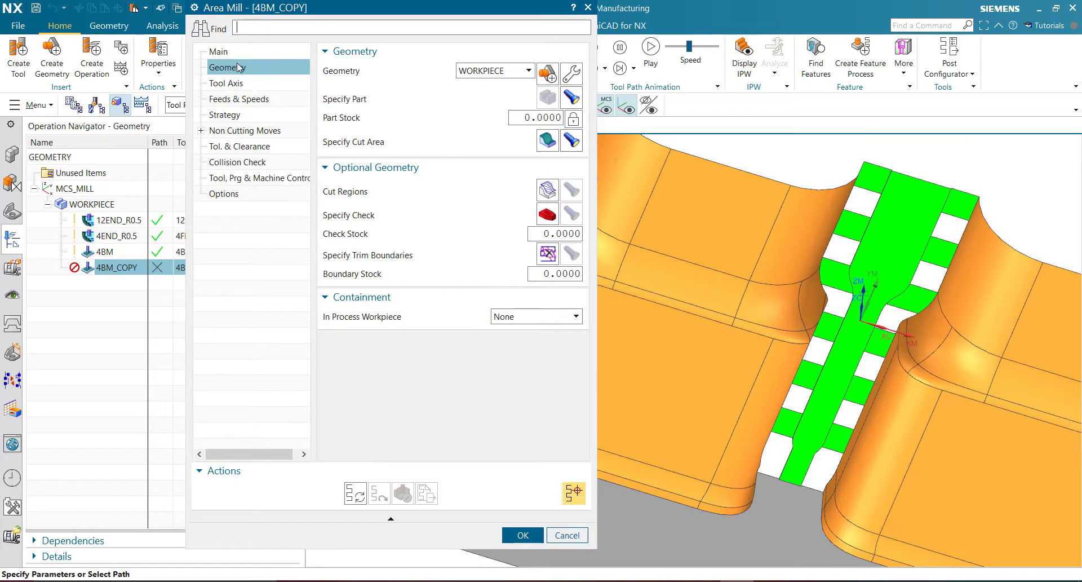
left_click(237, 115)
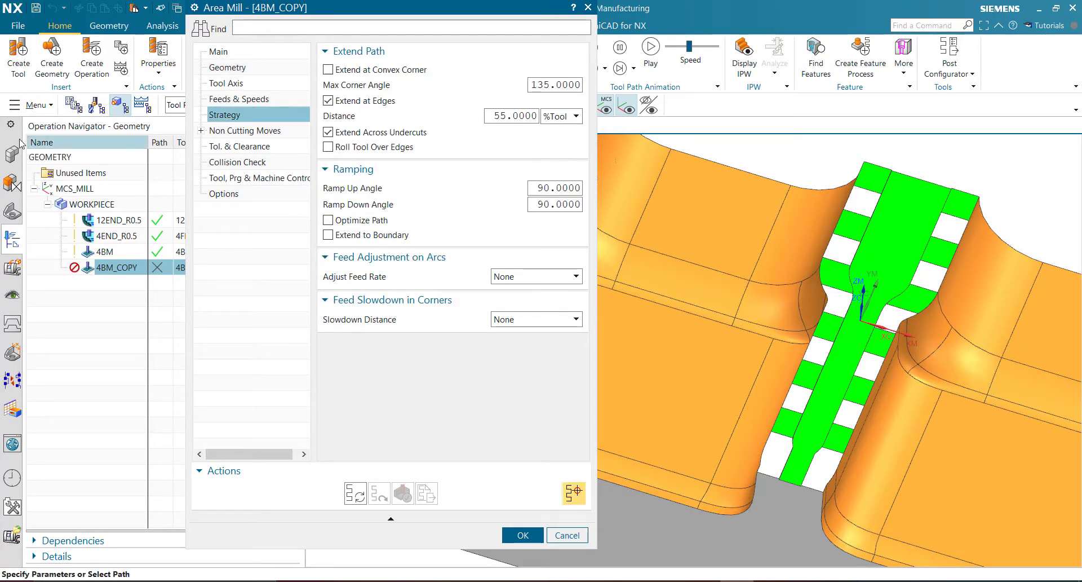
left_click(217, 55)
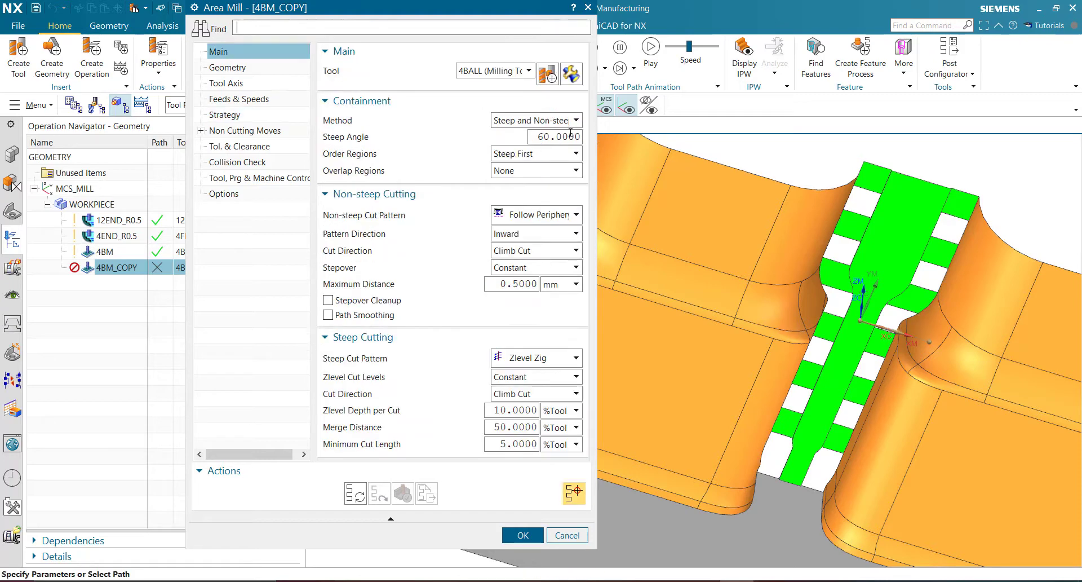
left_click(538, 215)
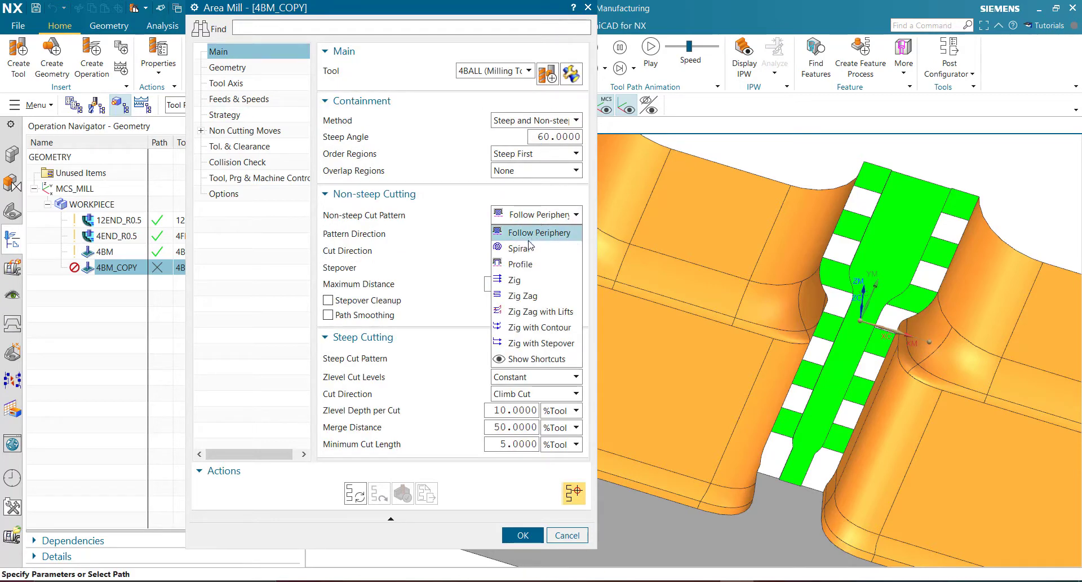
left_click(522, 297)
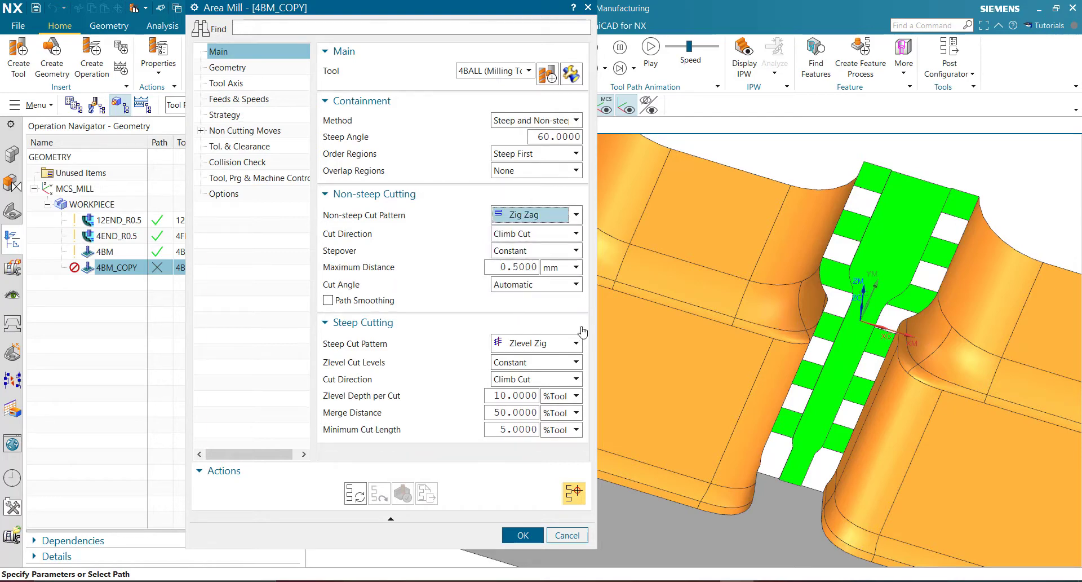
left_click(353, 497)
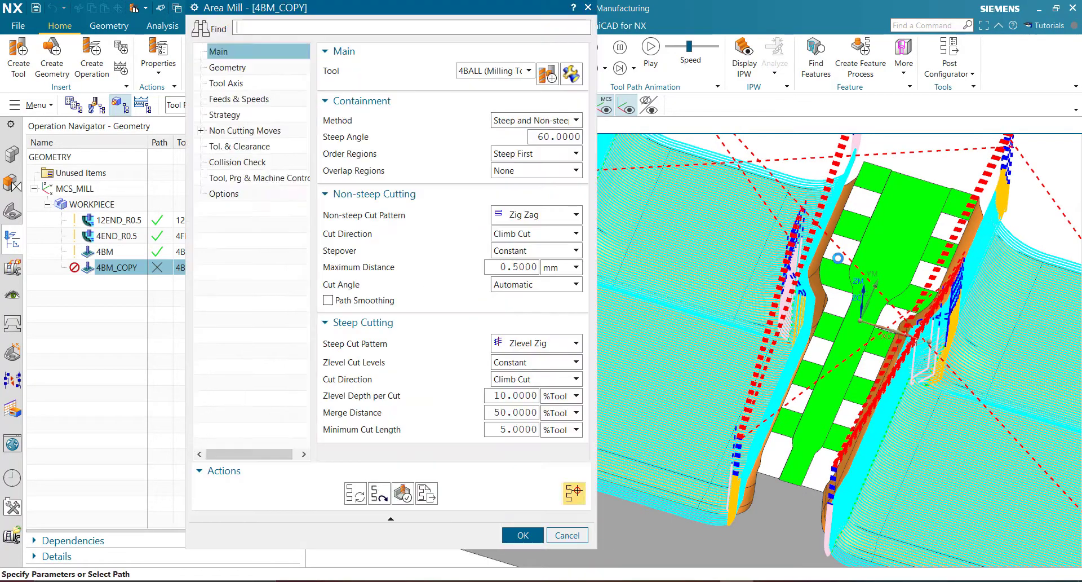
Examine the zig-zag tool path on the cavity floors, fillets and steep side walls
scroll(834, 259, "down", 3)
middle_click_drag(691, 336, 633, 282)
scroll(633, 282, "up", 6)
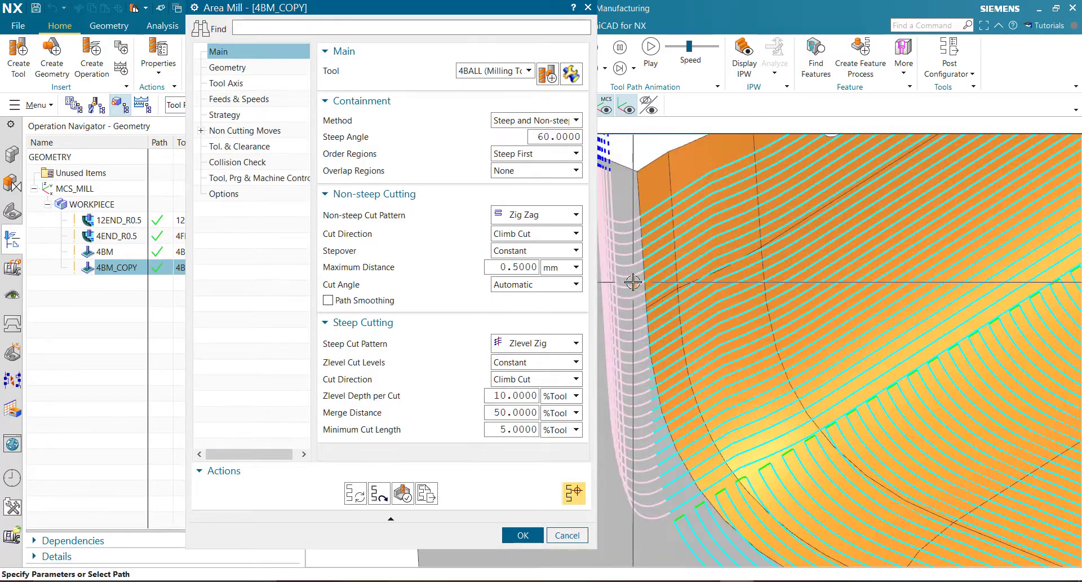
scroll(632, 282, "down", 5)
scroll(959, 272, "up", 2)
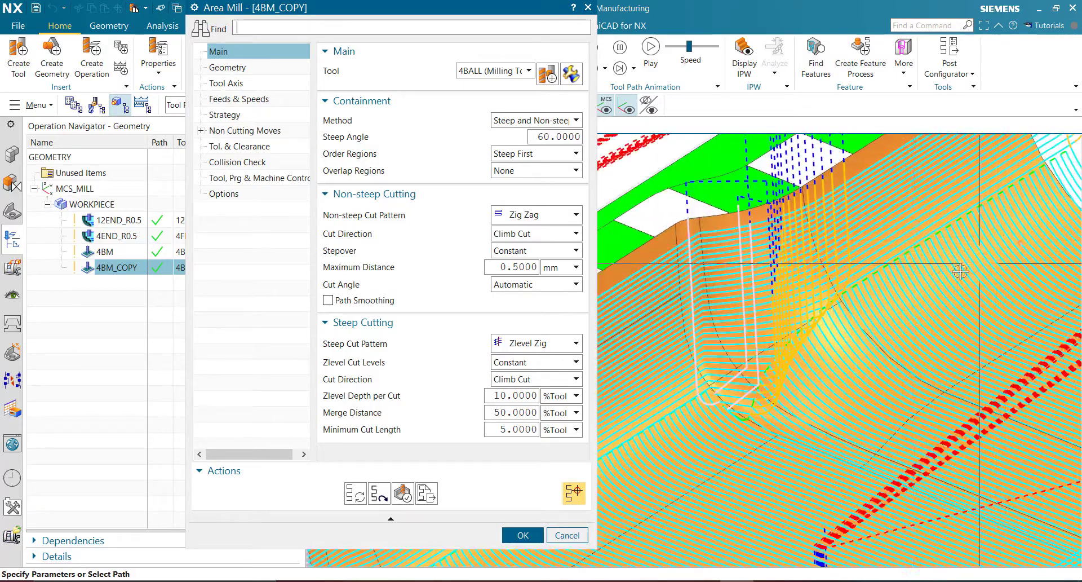
scroll(930, 265, "down", 2)
scroll(794, 222, "down", 2)
scroll(816, 288, "down", 2)
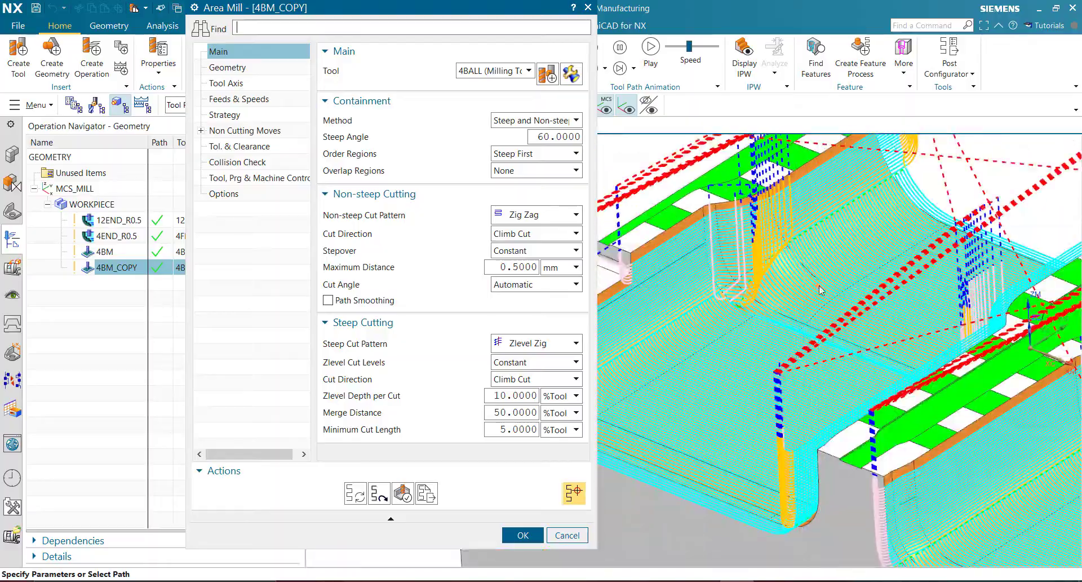
middle_click_drag(820, 290, 764, 273)
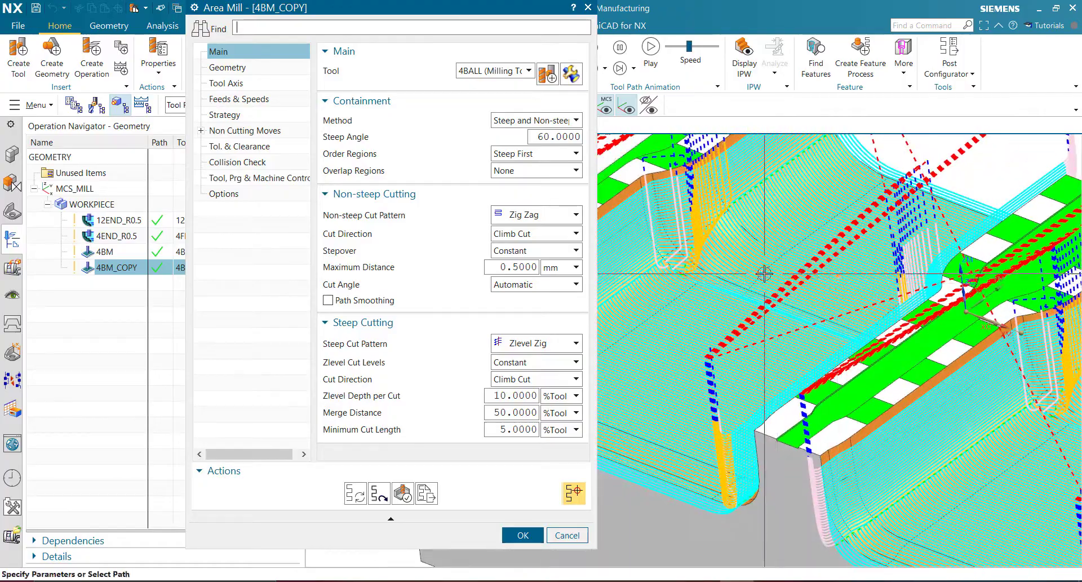
scroll(764, 273, "down", 3)
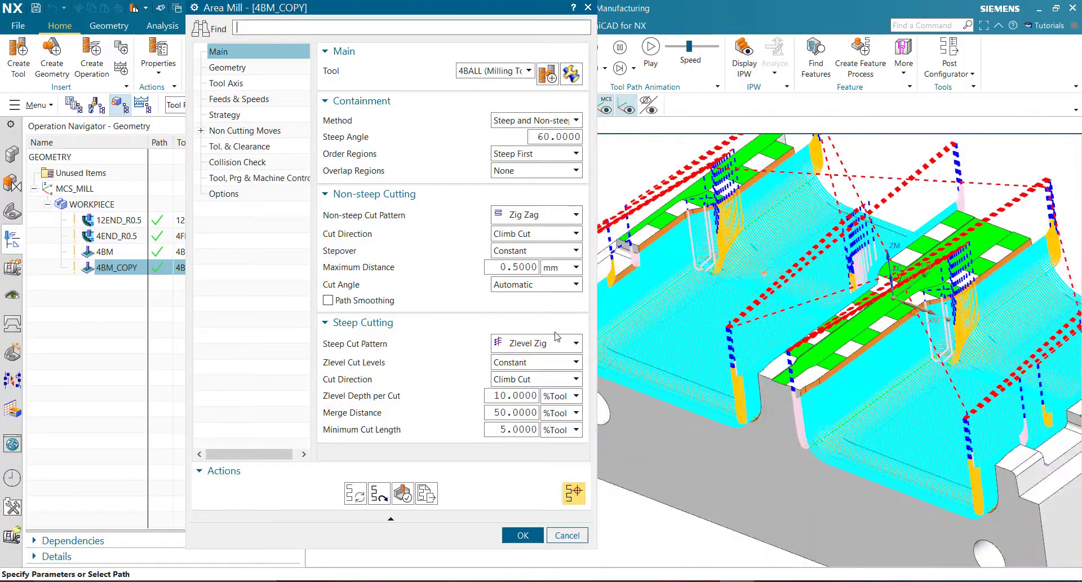
Set the non-steep cut angle to Specify and show the part in wireframe to examine the XC direction against the tool path
left_click(519, 284)
left_click(530, 311)
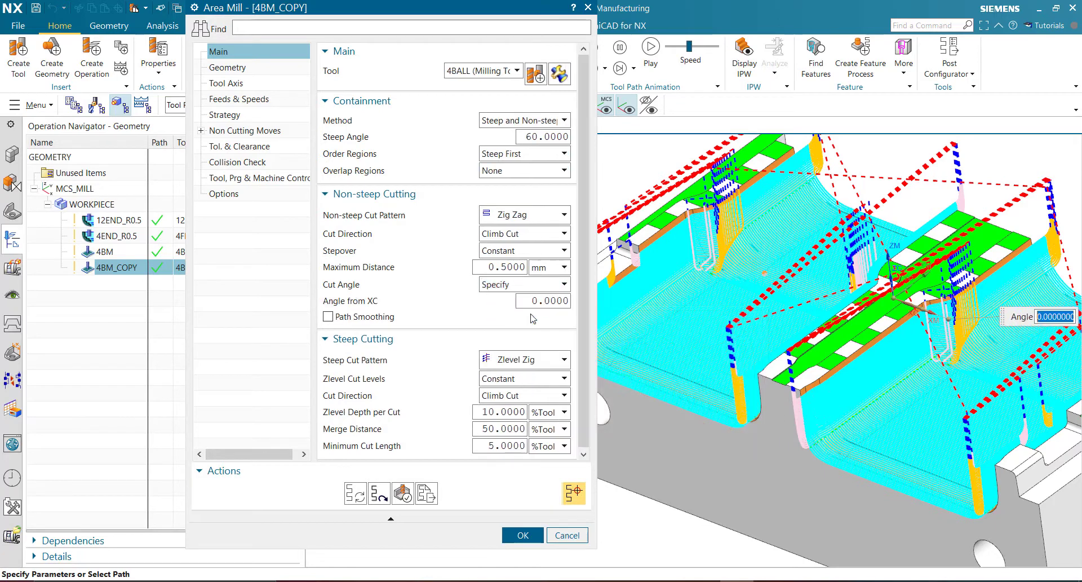
left_click(530, 285)
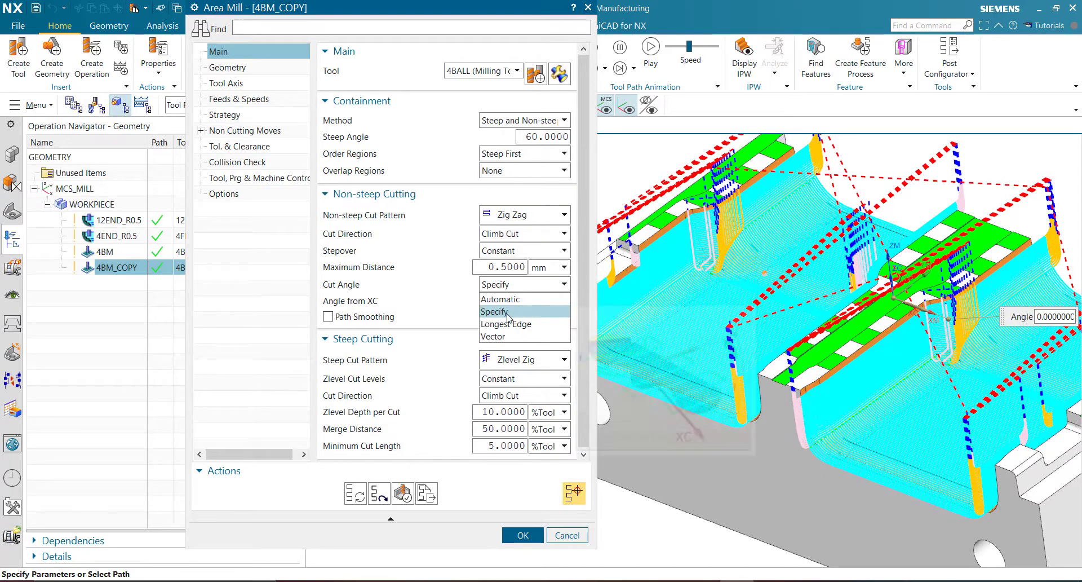
scroll(714, 288, "down", 5)
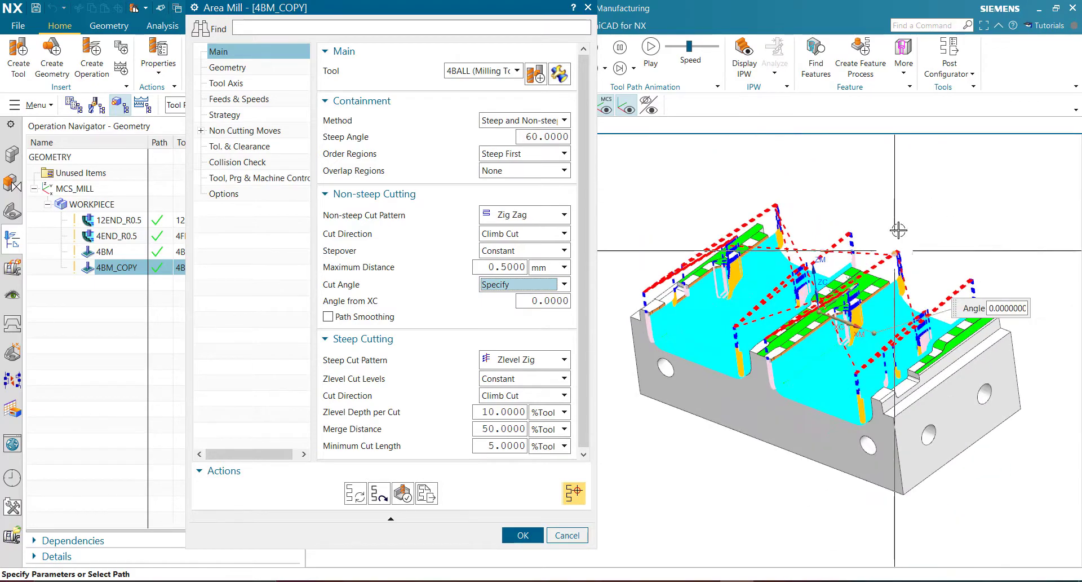
right_click_drag(898, 230, 954, 242)
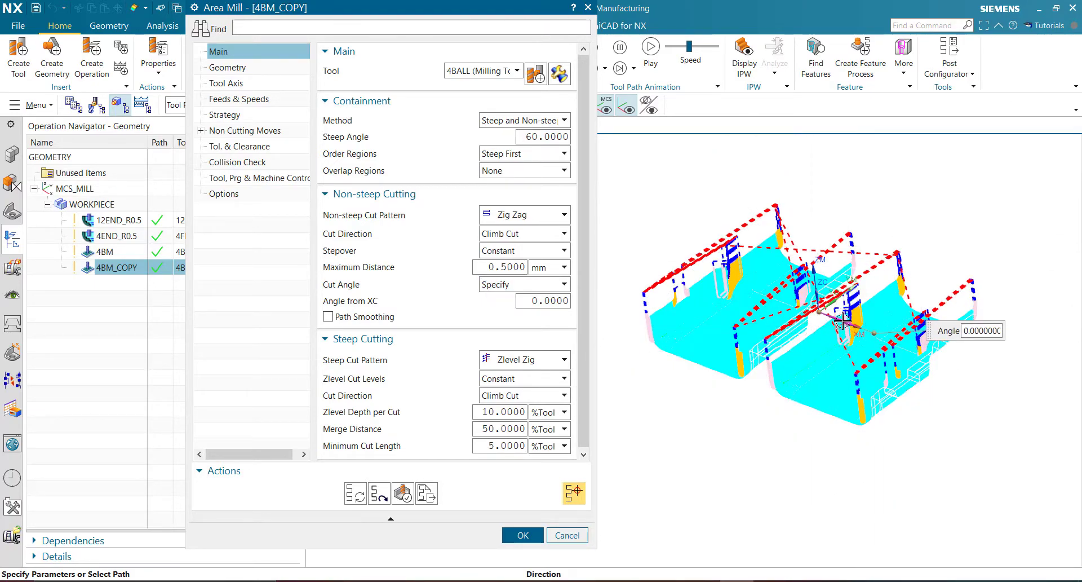
scroll(843, 320, "up", 5)
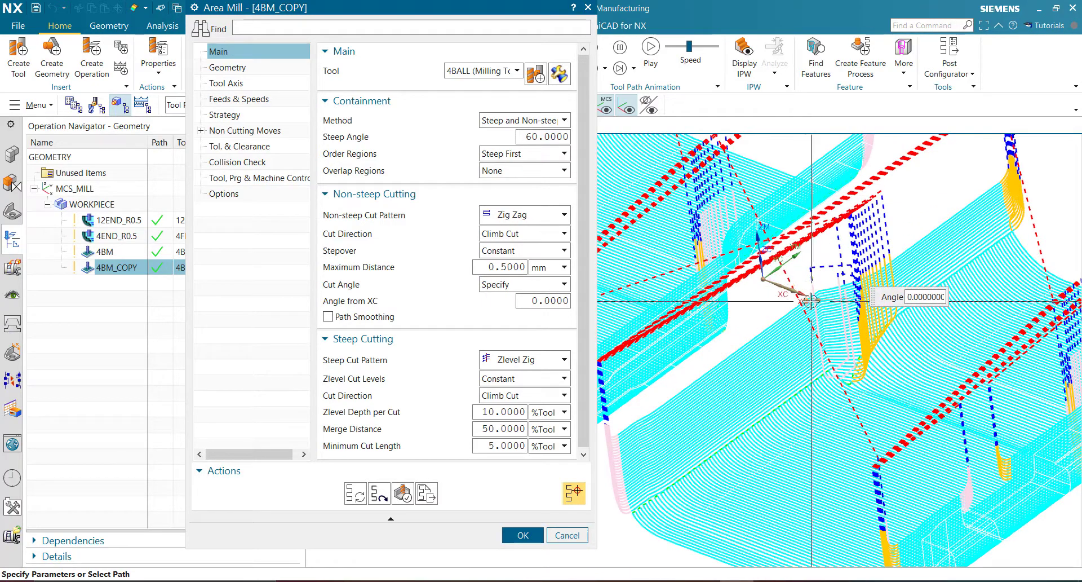
Set the non-steep cutting Angle from XC to 90 degrees and check the direction indicator at the coordinate system
left_click(523, 284)
left_click(522, 287)
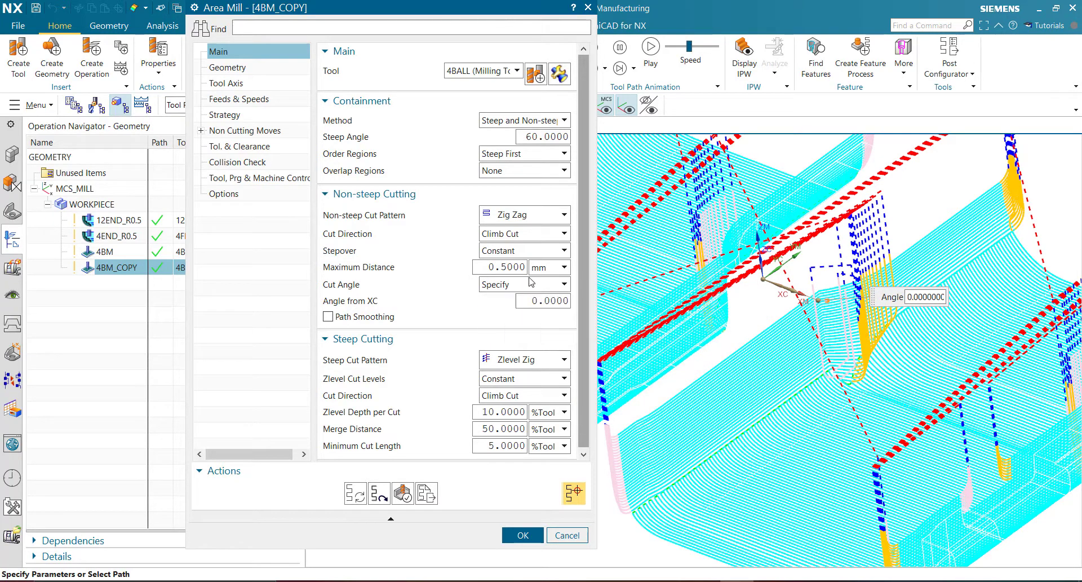
left_click(538, 301)
type("90")
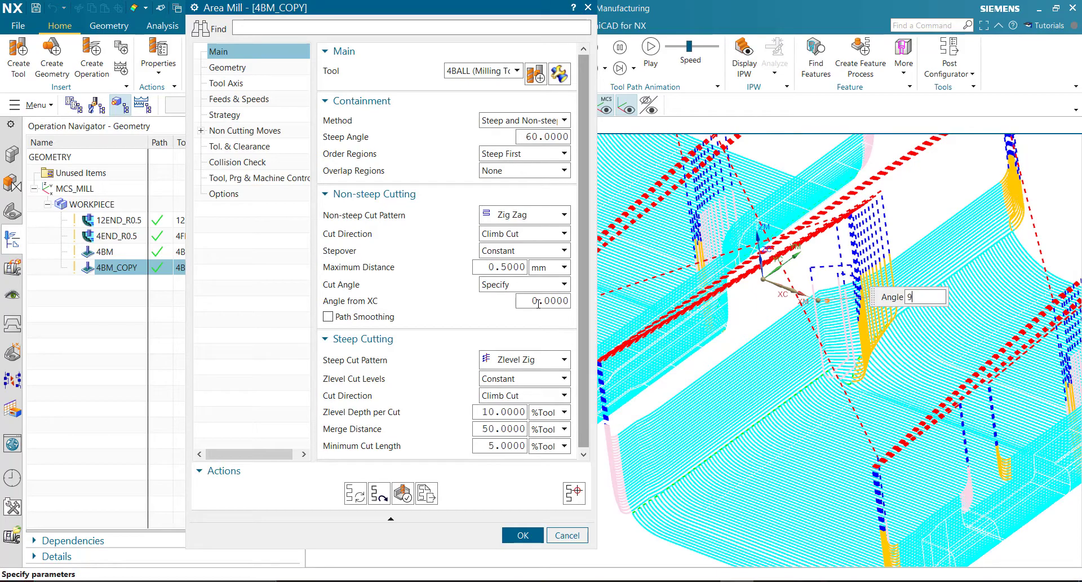
key("Return")
scroll(725, 326, "up", 3)
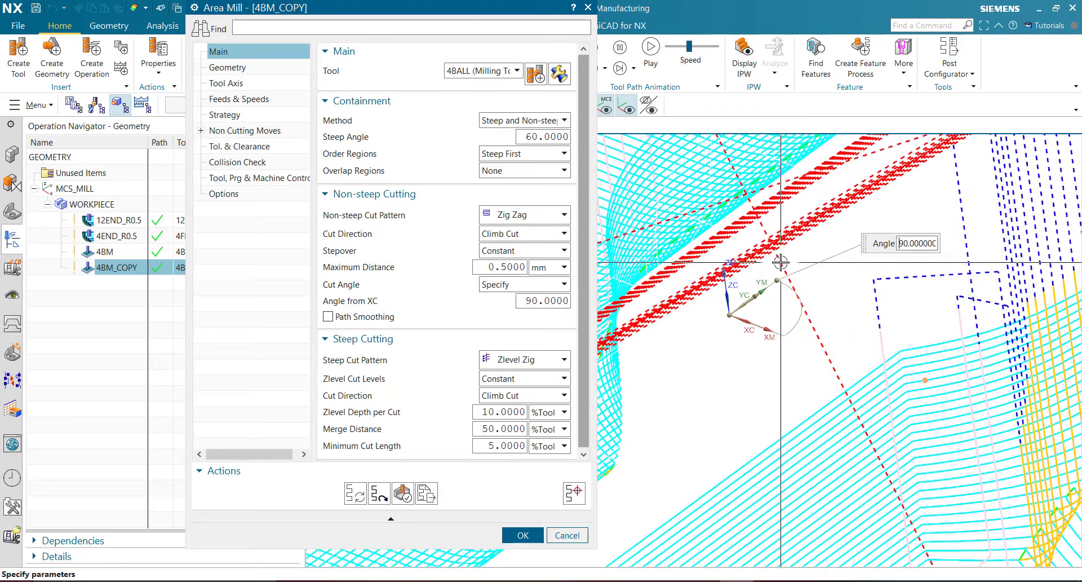
Generate the 4BM_COPY tool path with the specified non-steep cut angle and open its tool path verification
scroll(725, 327, "down", 3)
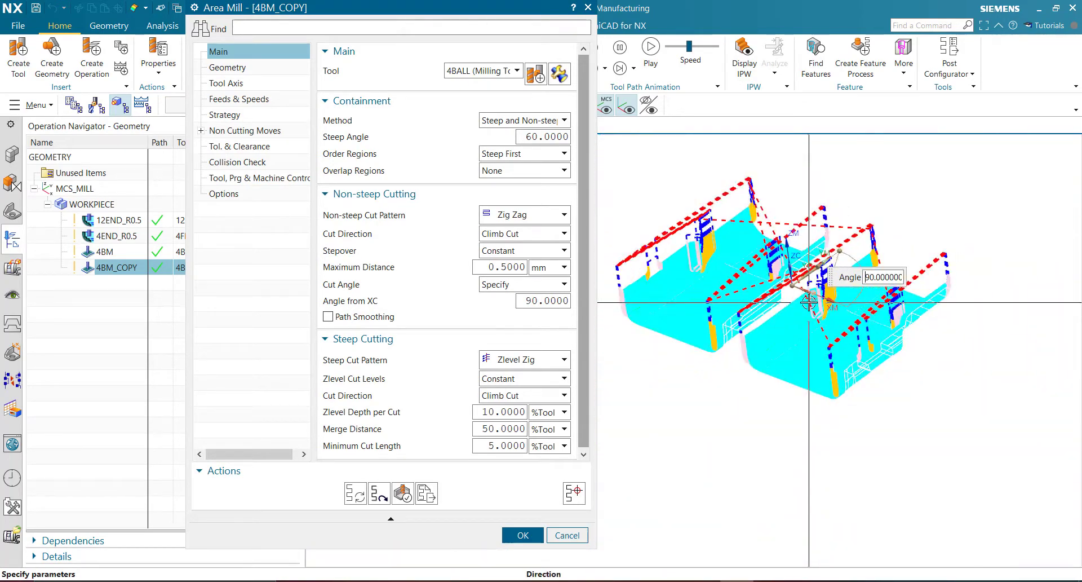
left_click(357, 494)
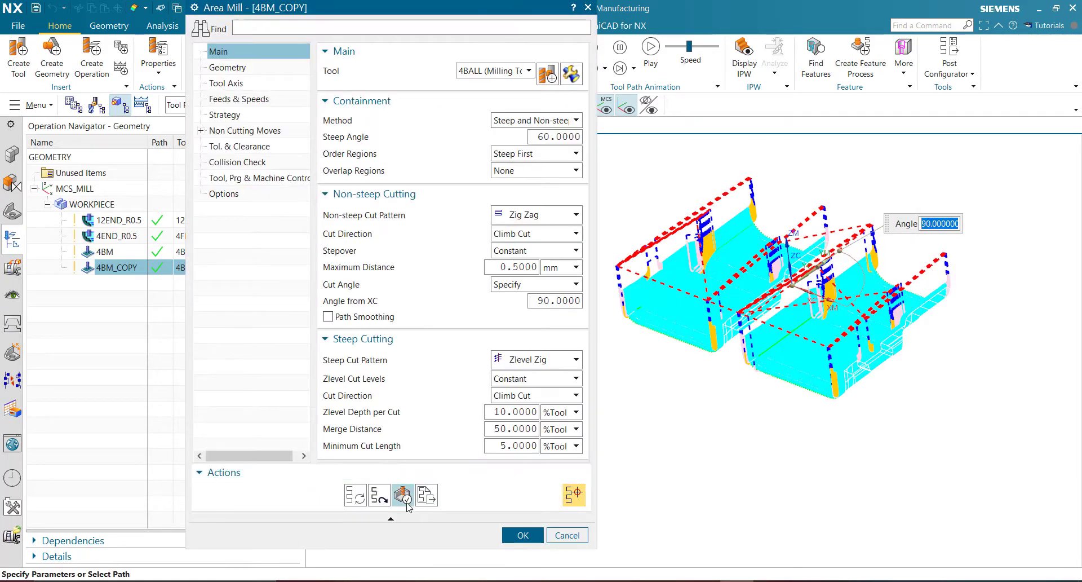
left_click(408, 495)
Examine the direction of the zig-zag passes on the cavity floors and side walls, and close the tool path verification
scroll(631, 288, "up", 5)
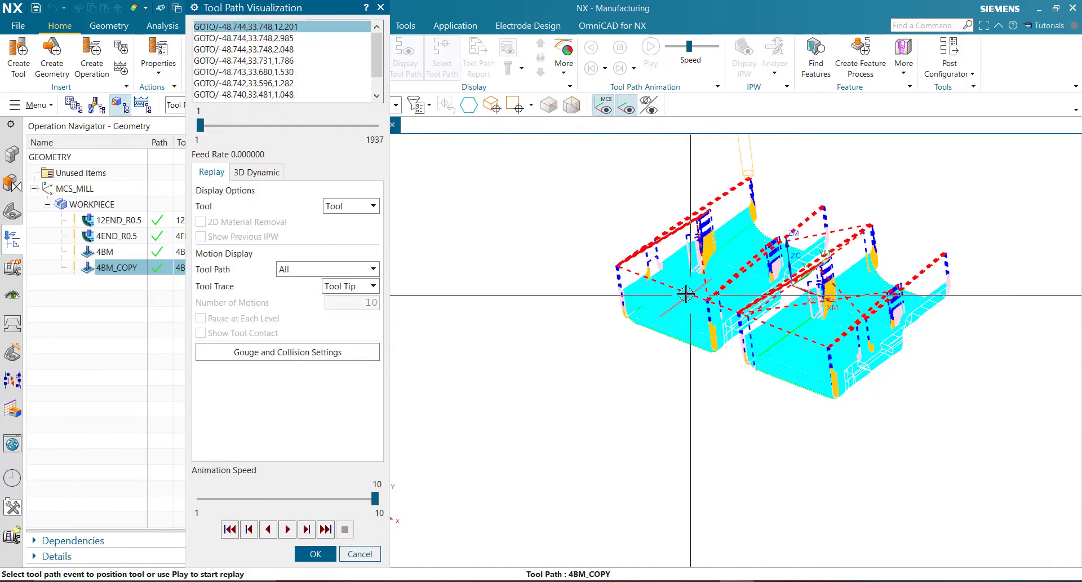
scroll(631, 288, "up", 3)
scroll(568, 403, "down", 2)
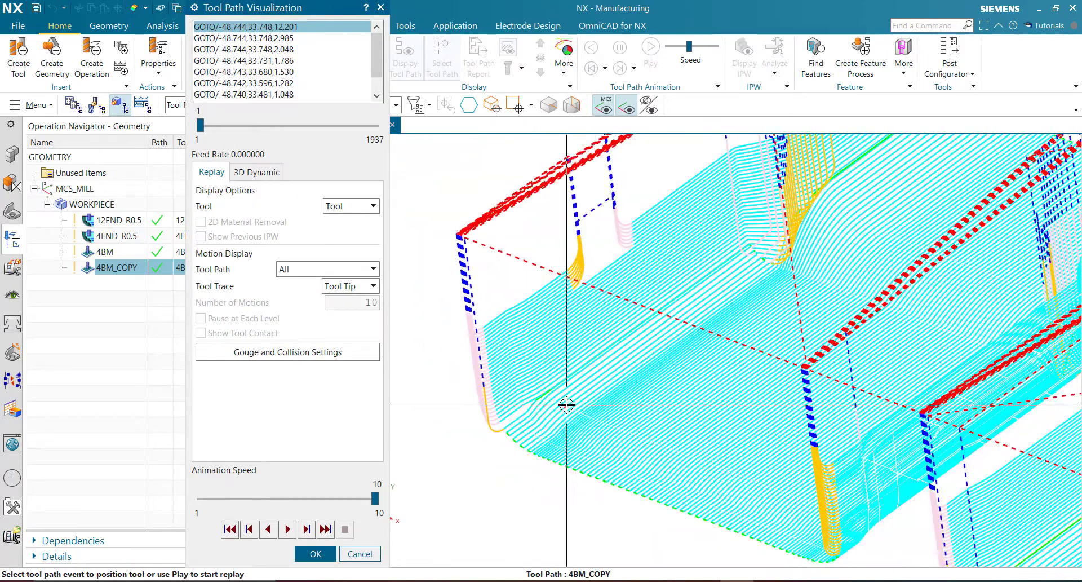
middle_click_drag(572, 407, 612, 169)
middle_click_drag(744, 242, 738, 396)
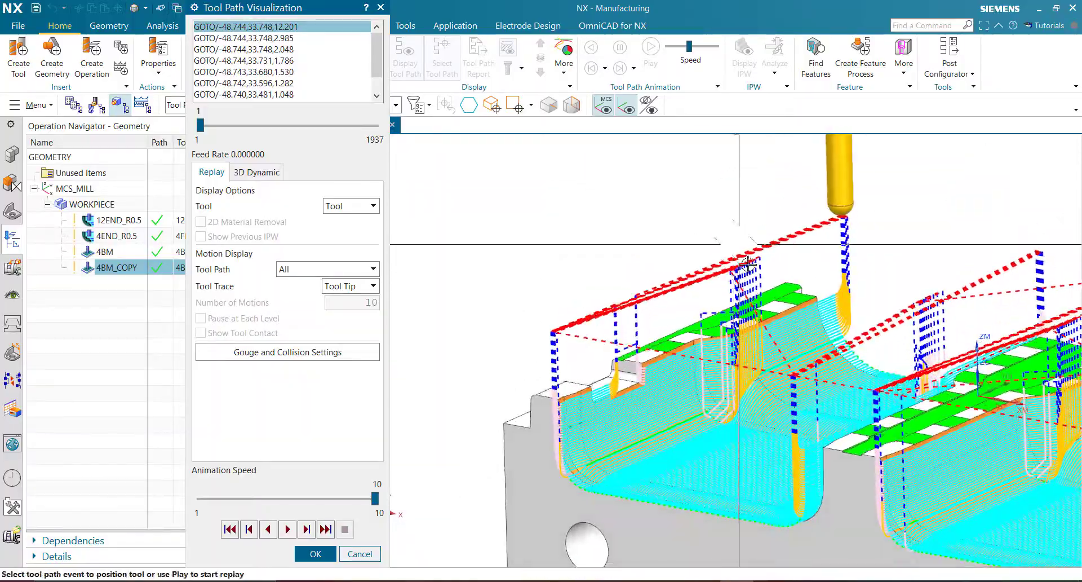
scroll(737, 396, "up", 5)
scroll(738, 396, "down", 5)
middle_click_drag(756, 316, 780, 383)
scroll(940, 383, "down", 4)
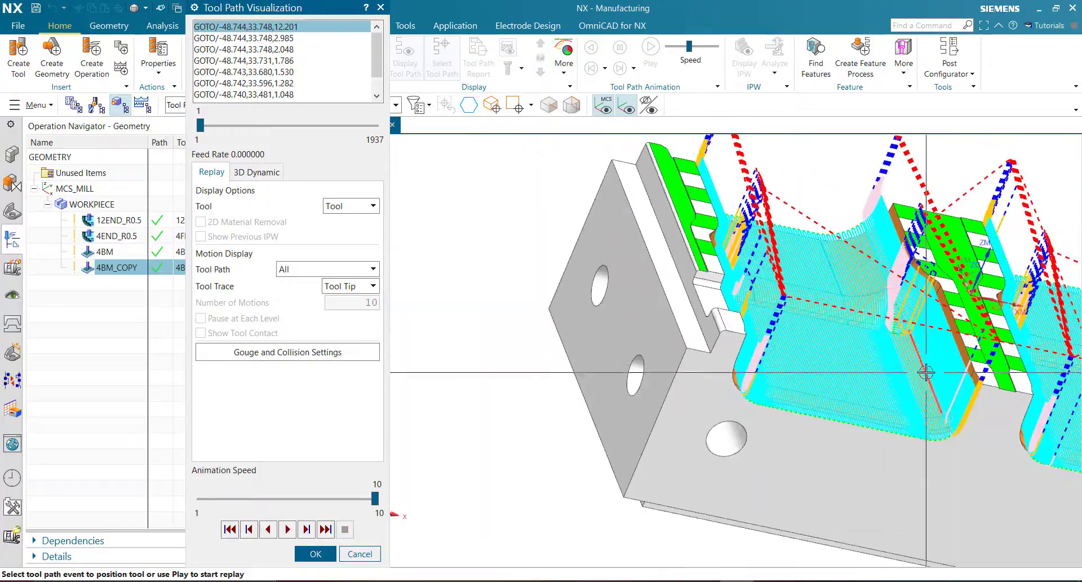
middle_click_drag(941, 383, 896, 376)
scroll(730, 326, "down", 3)
middle_click_drag(738, 338, 779, 324)
middle_click(417, 307)
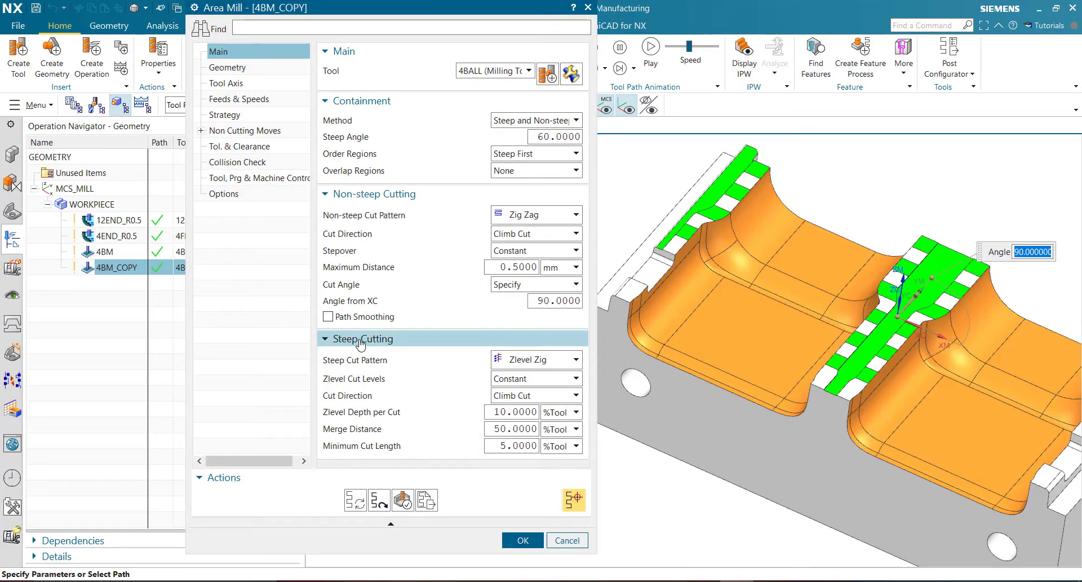
Set the steep cut pattern to Zlevel Zig Zag with a 0.5 mm Zlevel Depth per Cut and regenerate the tool path
left_click(545, 360)
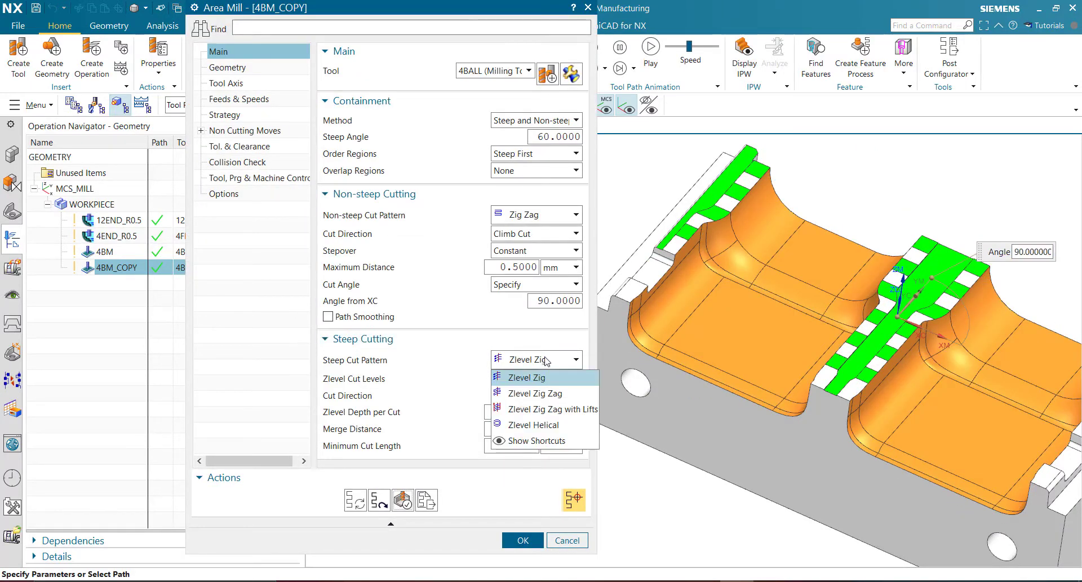
left_click(544, 393)
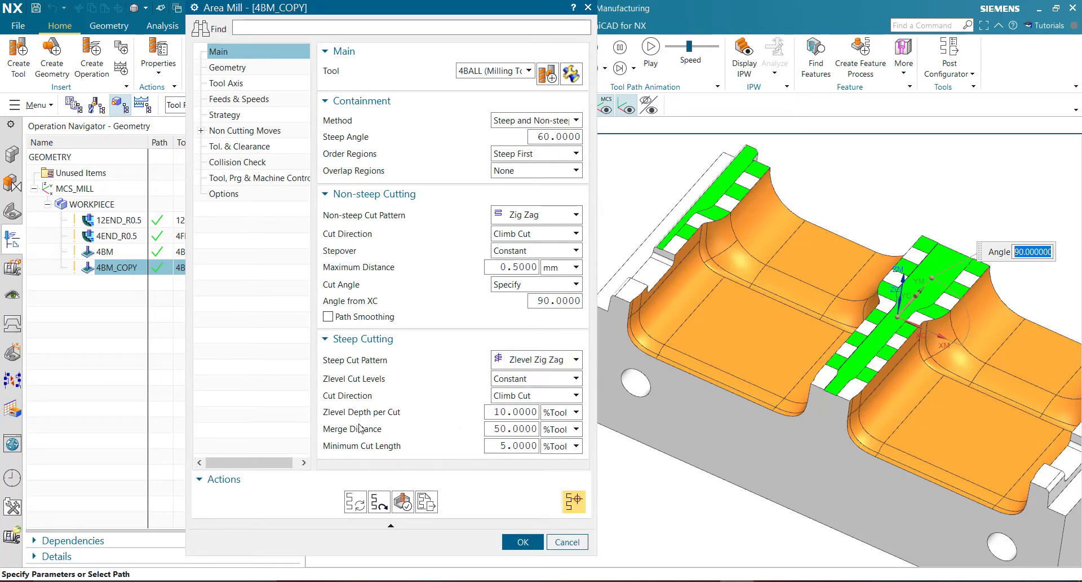
left_click(562, 417)
left_click(555, 434)
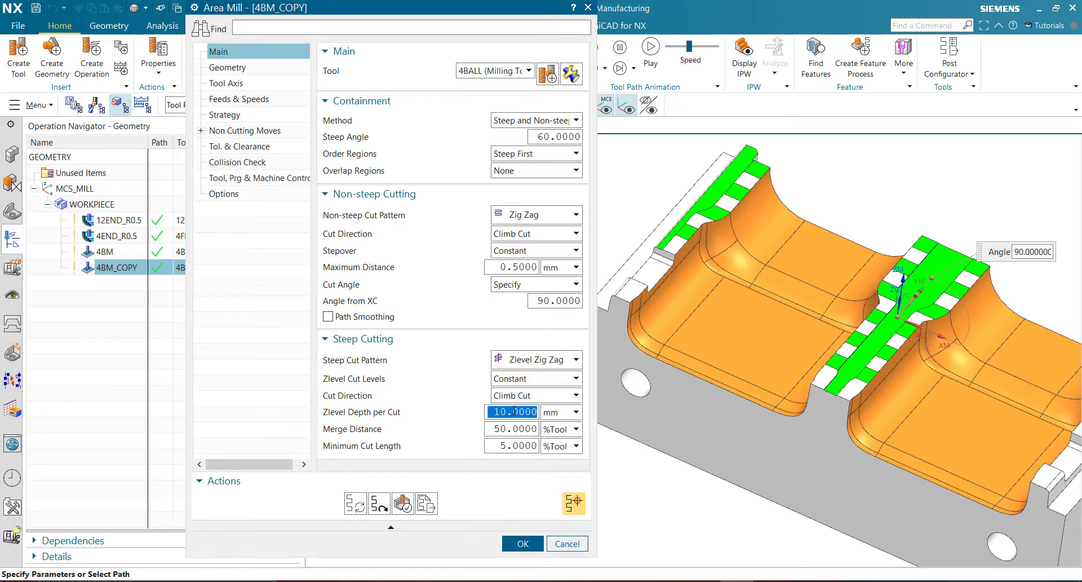
type(".5")
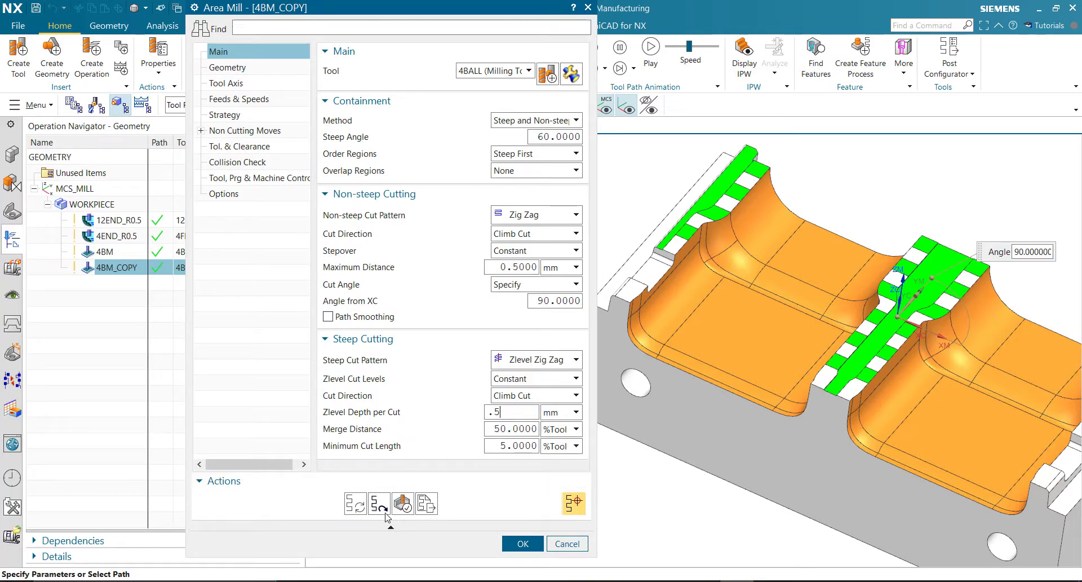
left_click(359, 506)
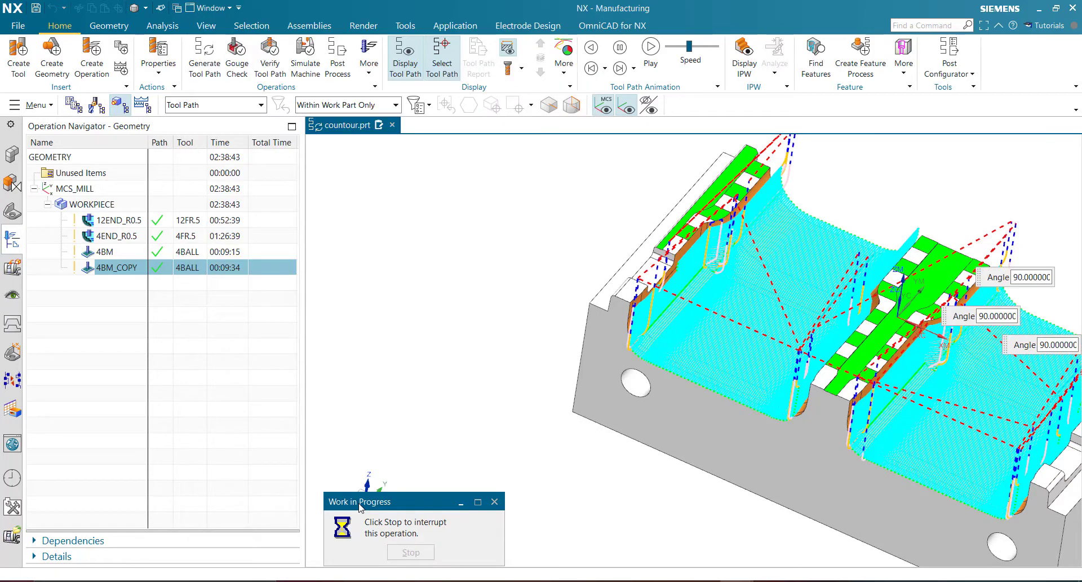
Examine the Zlevel Zig Zag passes on the steep walls, corner fillets and end edges of the cavities
scroll(705, 273, "down", 5)
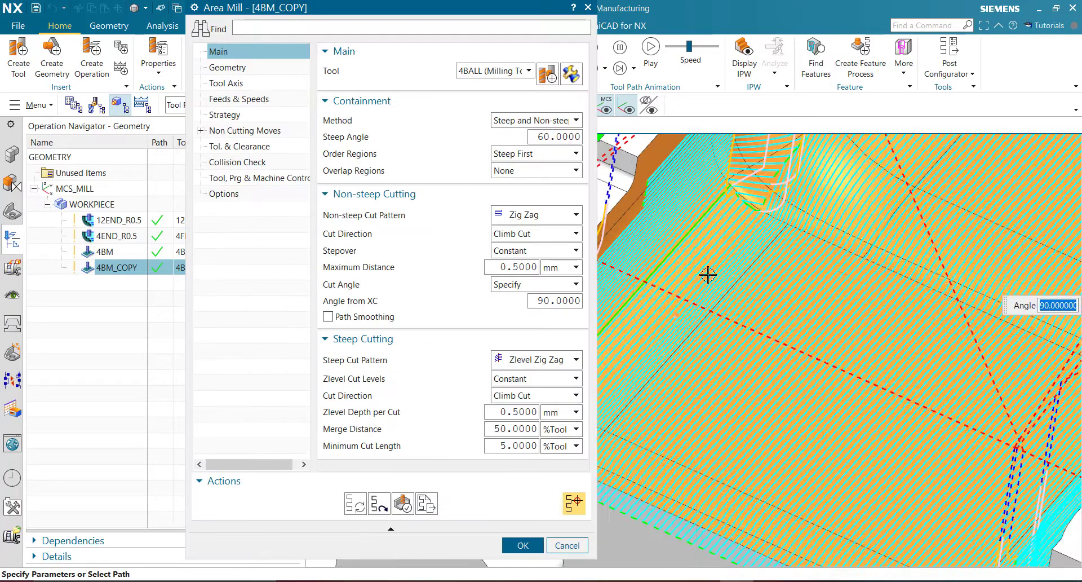
middle_click_drag(707, 273, 727, 231)
scroll(743, 256, "up", 5)
scroll(723, 228, "down", 2)
scroll(723, 228, "down", 4)
scroll(727, 239, "up", 4)
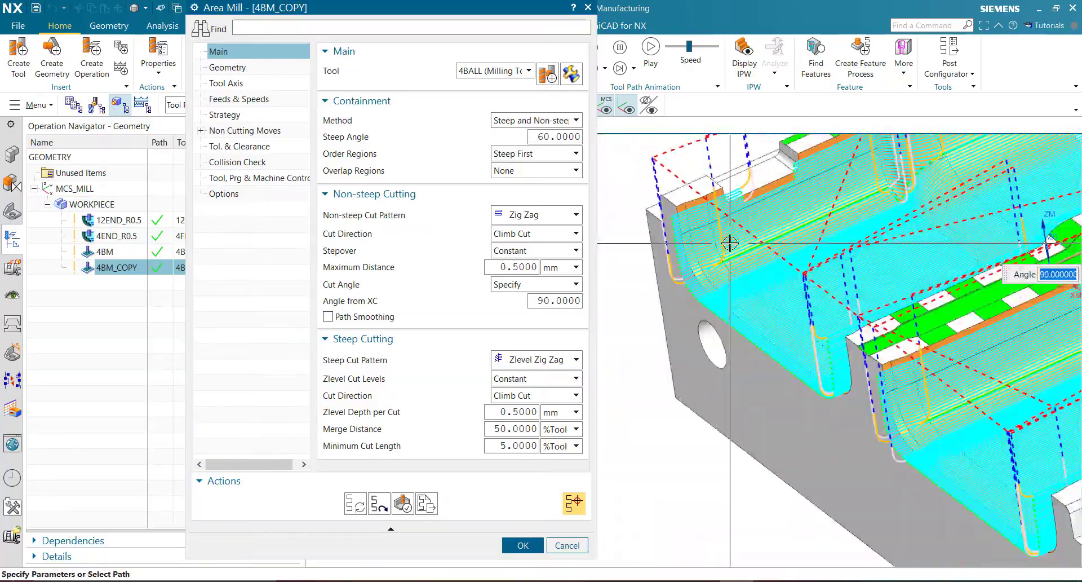
scroll(718, 292, "up", 3)
scroll(749, 248, "down", 3)
scroll(853, 194, "down", 2)
scroll(839, 225, "up", 2)
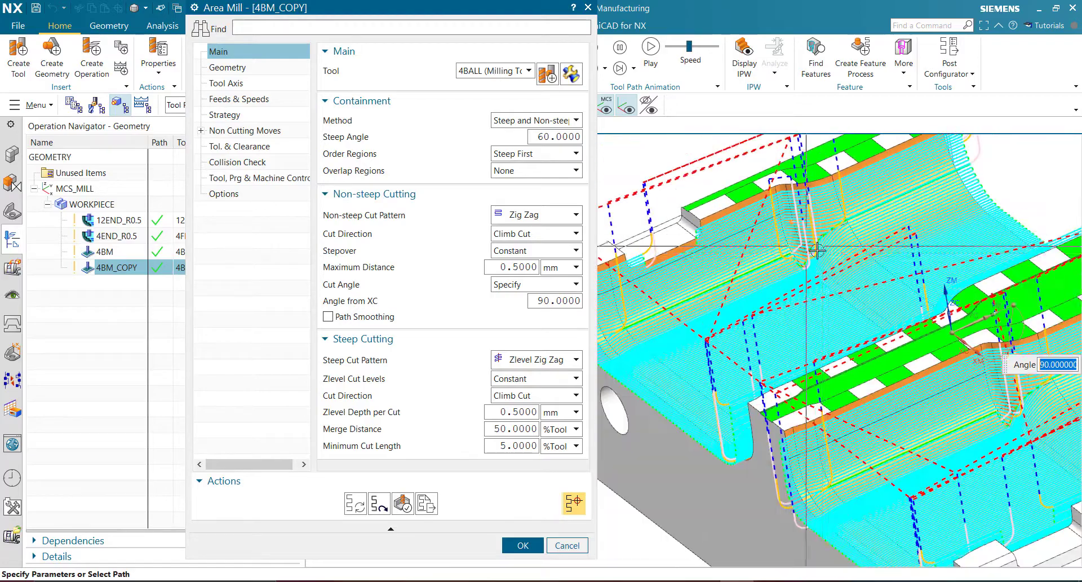
middle_click_drag(823, 251, 834, 246)
scroll(780, 244, "down", 5)
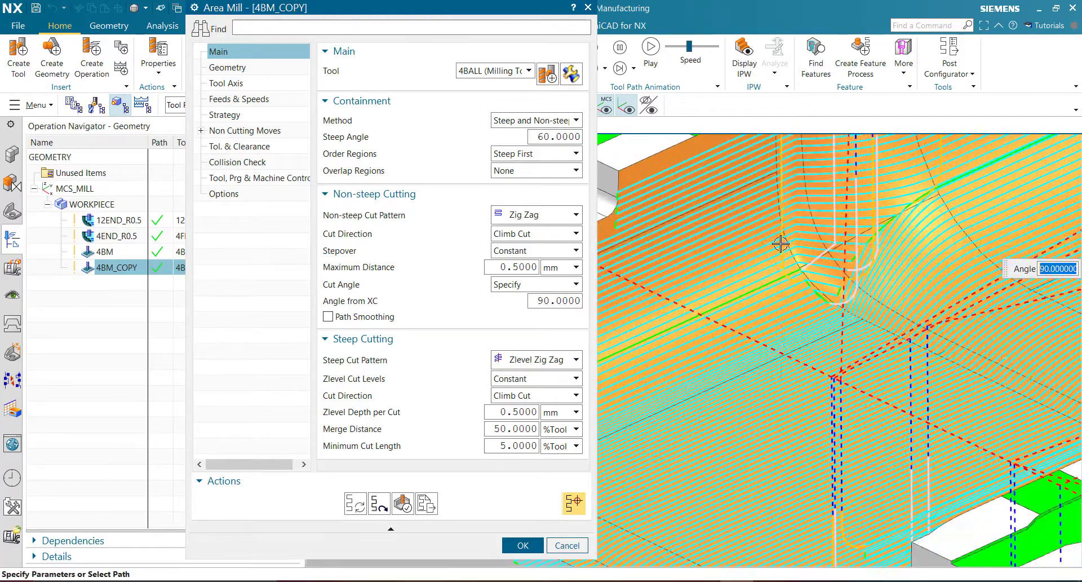
scroll(781, 244, "up", 3)
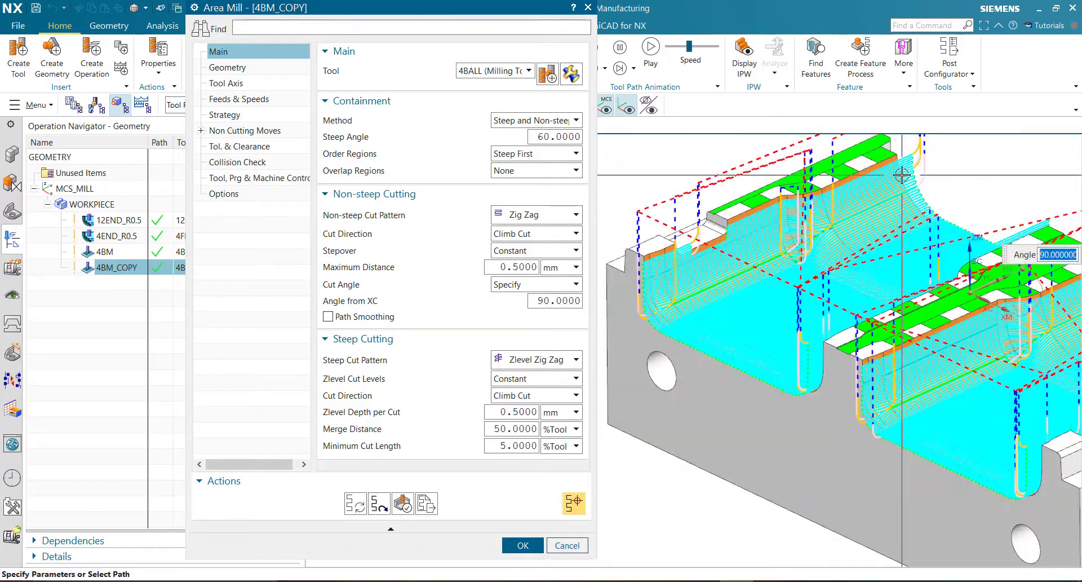
scroll(645, 297, "down", 4)
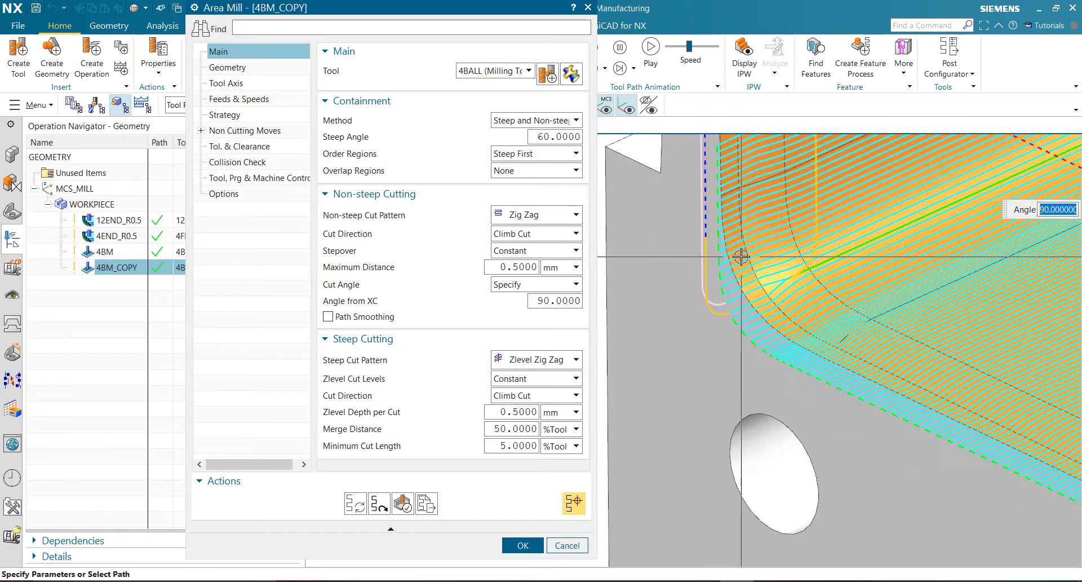
scroll(733, 257, "up", 1)
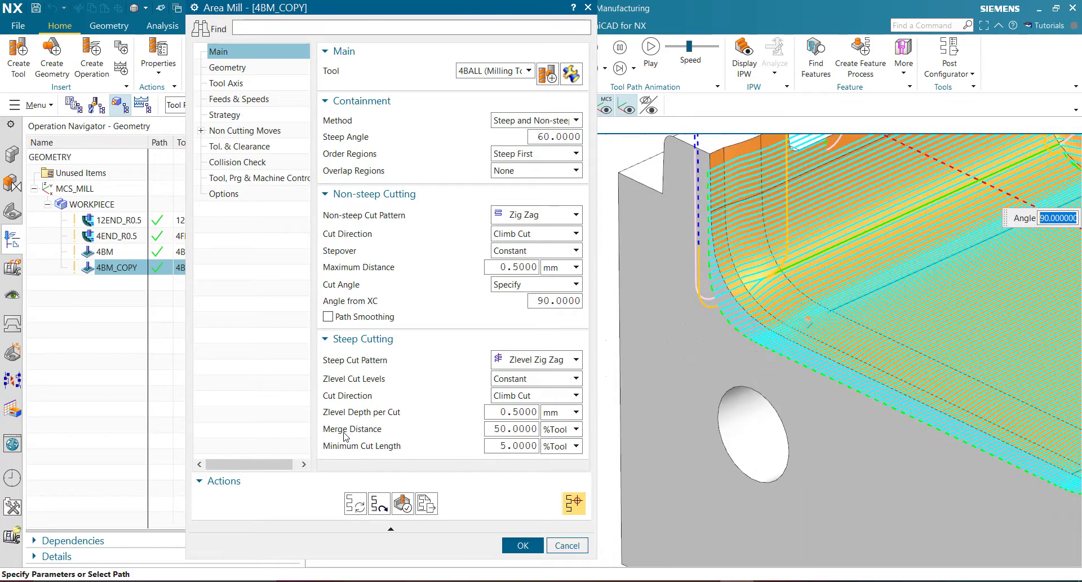
Set the steep cutting Merge Distance to 60 %Tool and regenerate the tool path
left_click(519, 428)
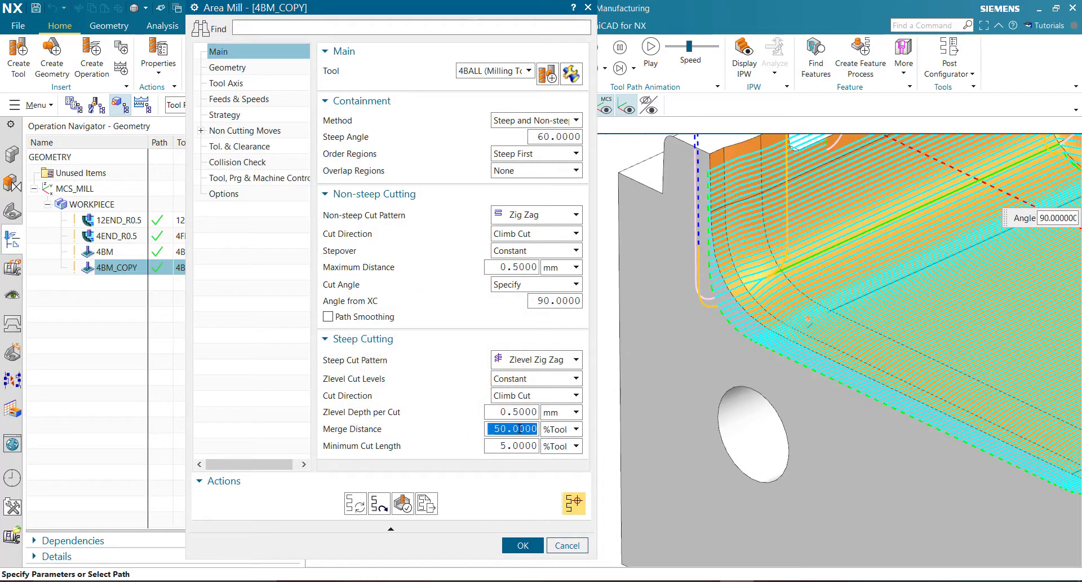
scroll(966, 225, "up", 4)
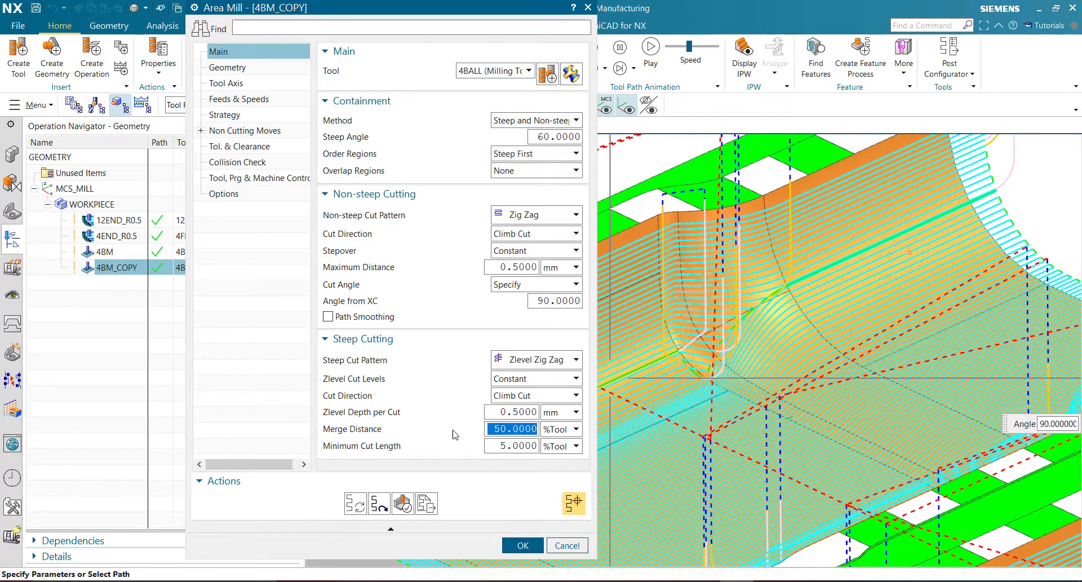
type("60")
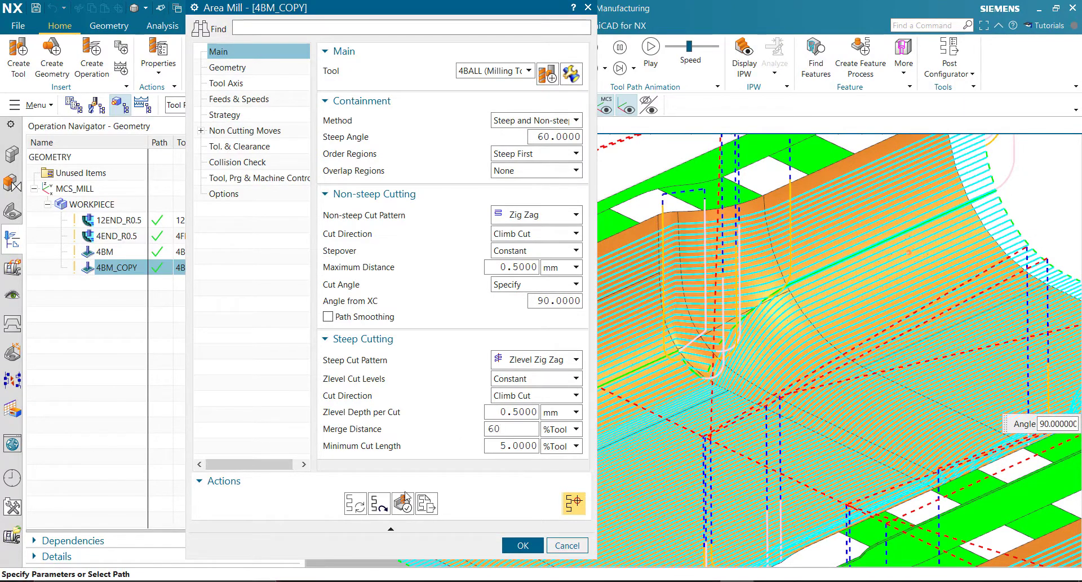
left_click(356, 503)
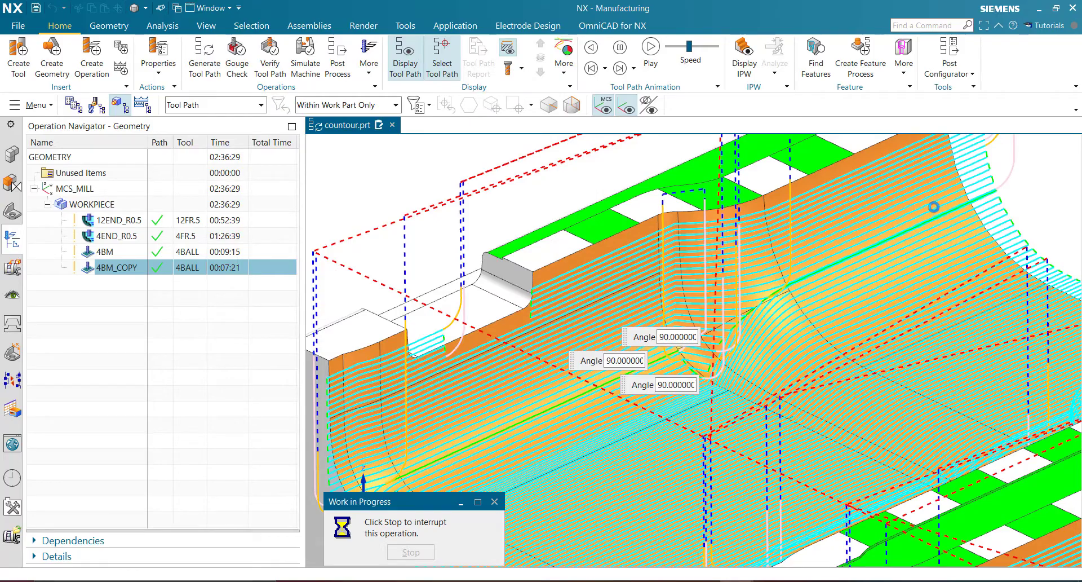
Examine how the regenerated passes connect across the floors, steep walls and open edges of both cavities
scroll(909, 249, "down", 4)
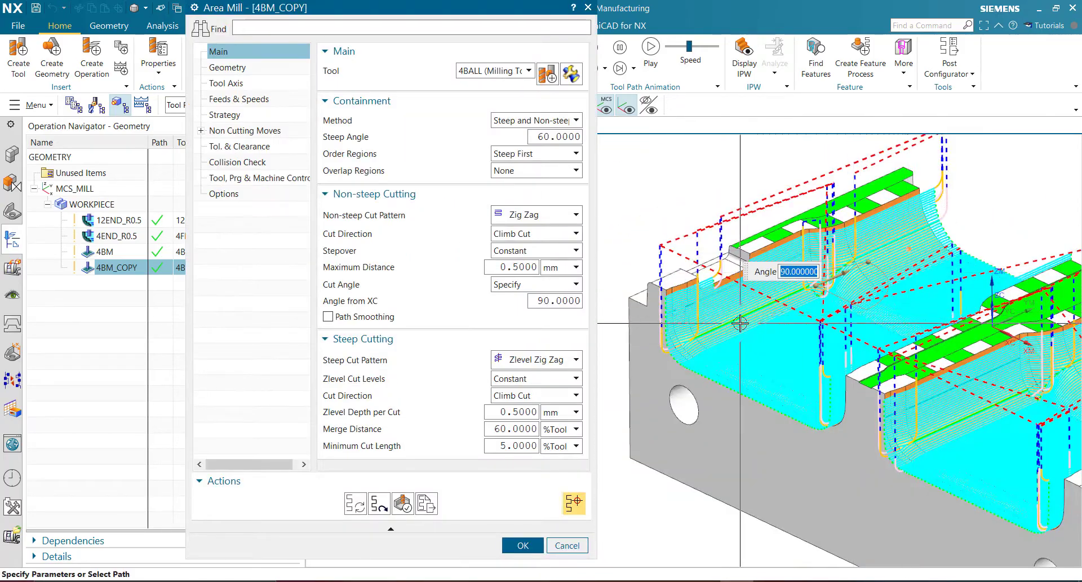
scroll(740, 323, "up", 5)
scroll(704, 354, "down", 3)
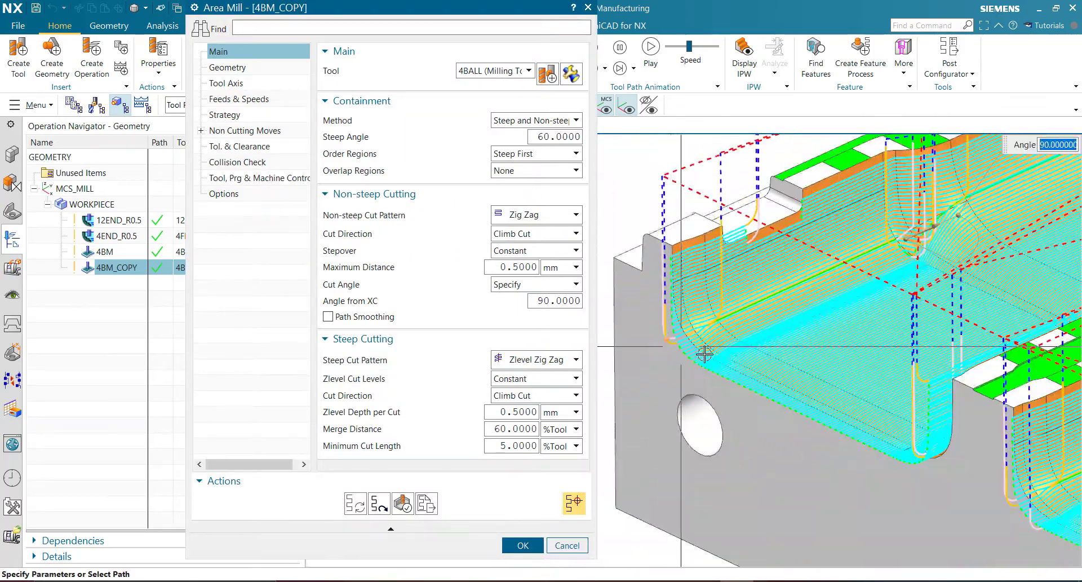
middle_click_drag(704, 353, 863, 289)
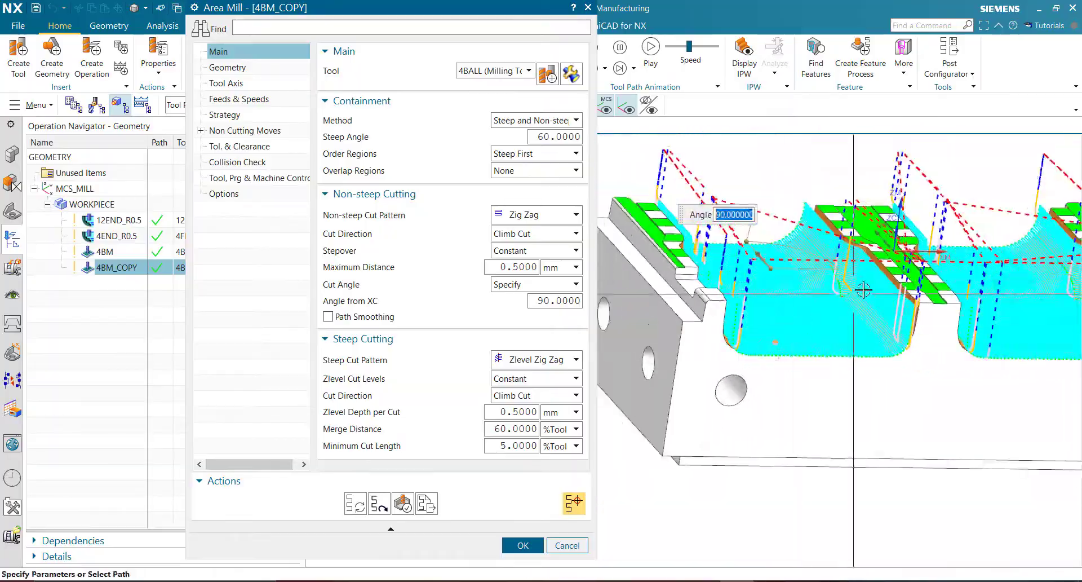
scroll(863, 289, "up", 5)
scroll(760, 248, "down", 4)
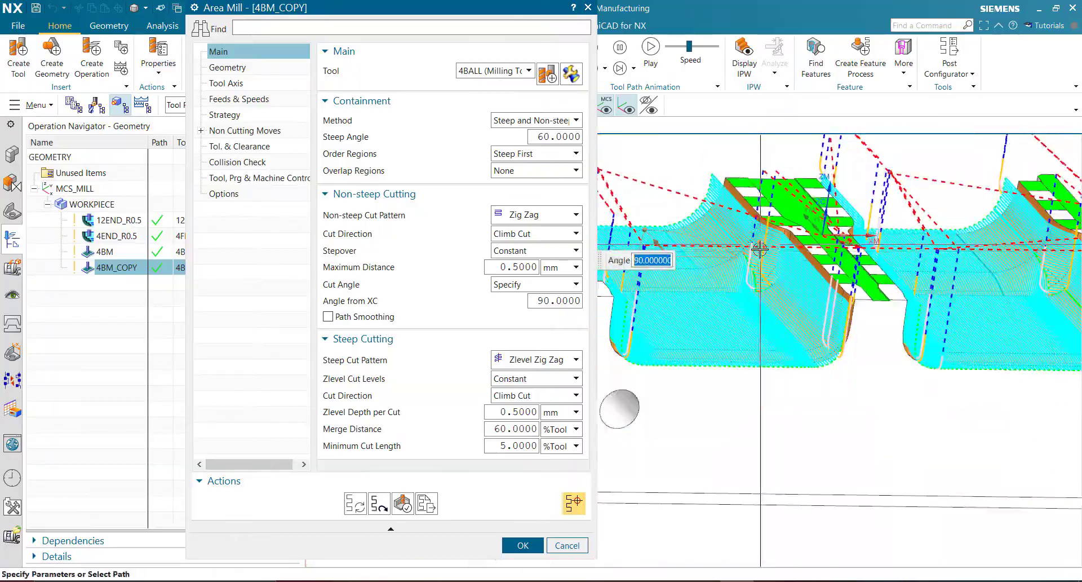
scroll(948, 282, "up", 6)
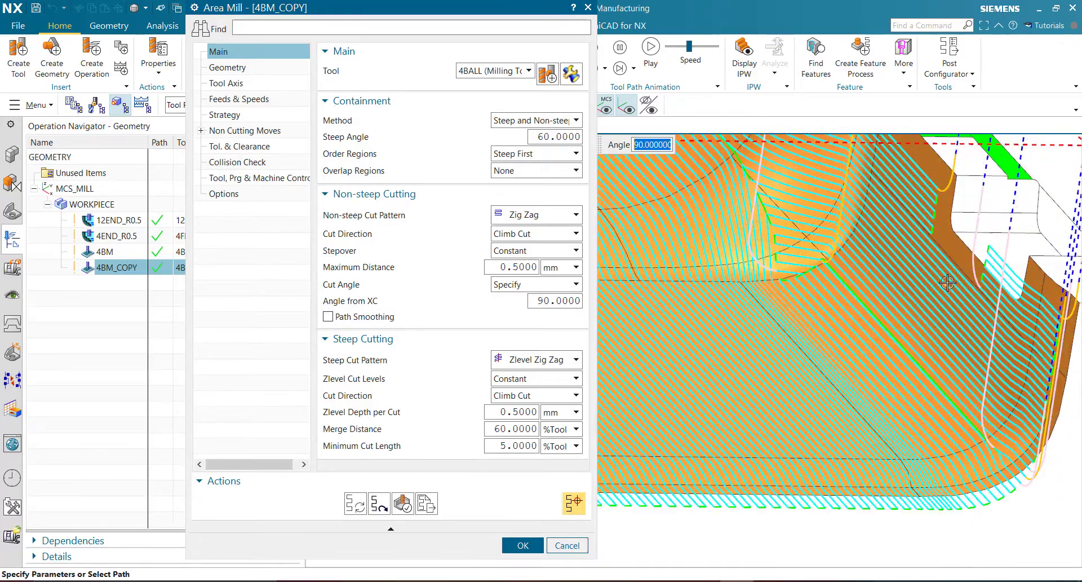
scroll(947, 282, "down", 4)
scroll(793, 224, "up", 8)
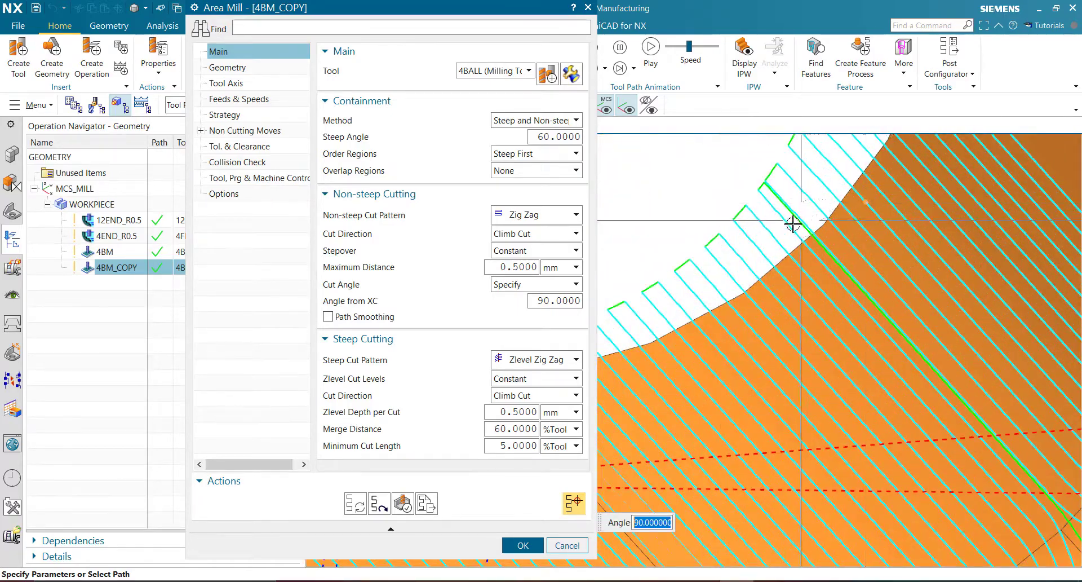
scroll(793, 224, "down", 7)
middle_click_drag(859, 282, 909, 238)
scroll(912, 270, "down", 5)
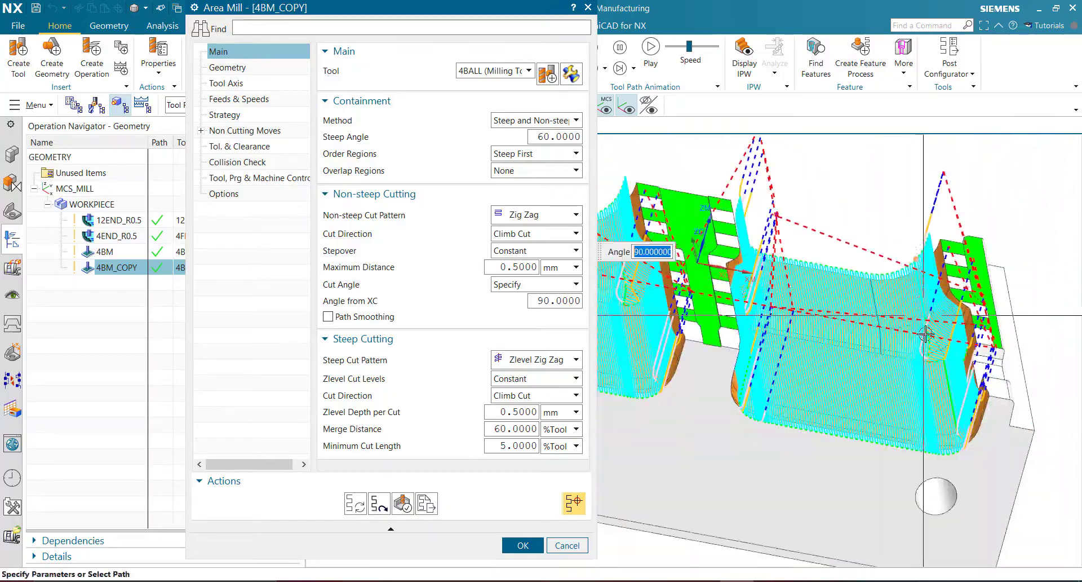
scroll(925, 334, "up", 4)
scroll(927, 290, "down", 6)
middle_click_drag(894, 338, 845, 361)
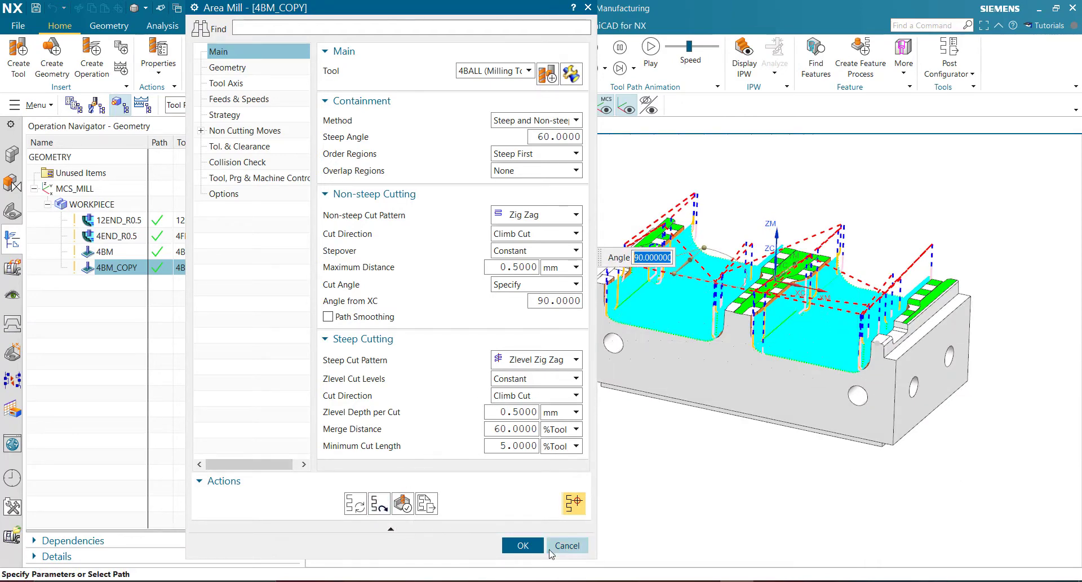
Accept the Area Mill settings and duplicate the 4BM_COPY operation directly below itself under WORKPIECE
left_click(522, 545)
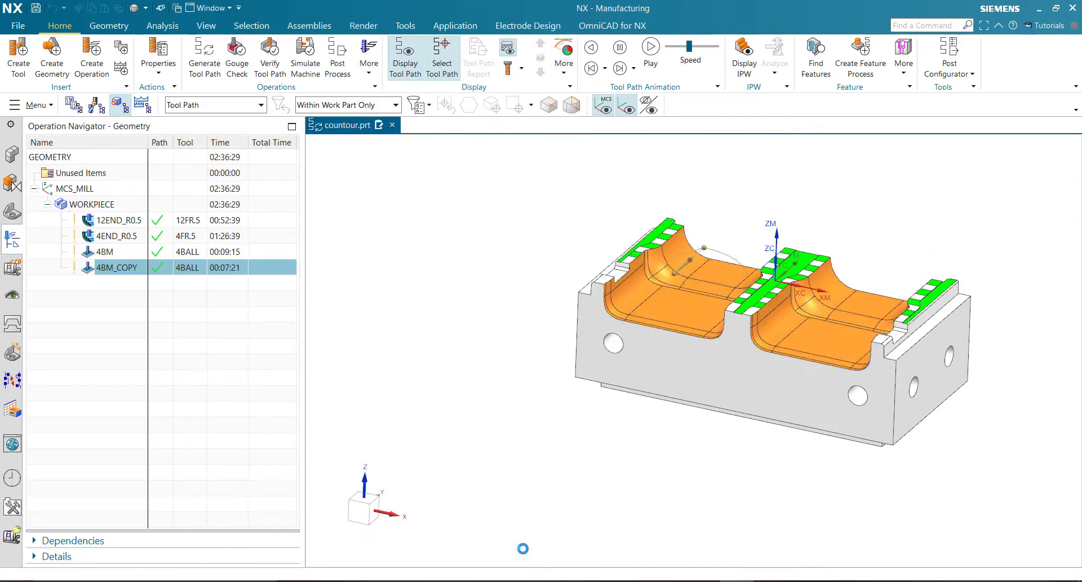
right_click(125, 271)
left_click(132, 303)
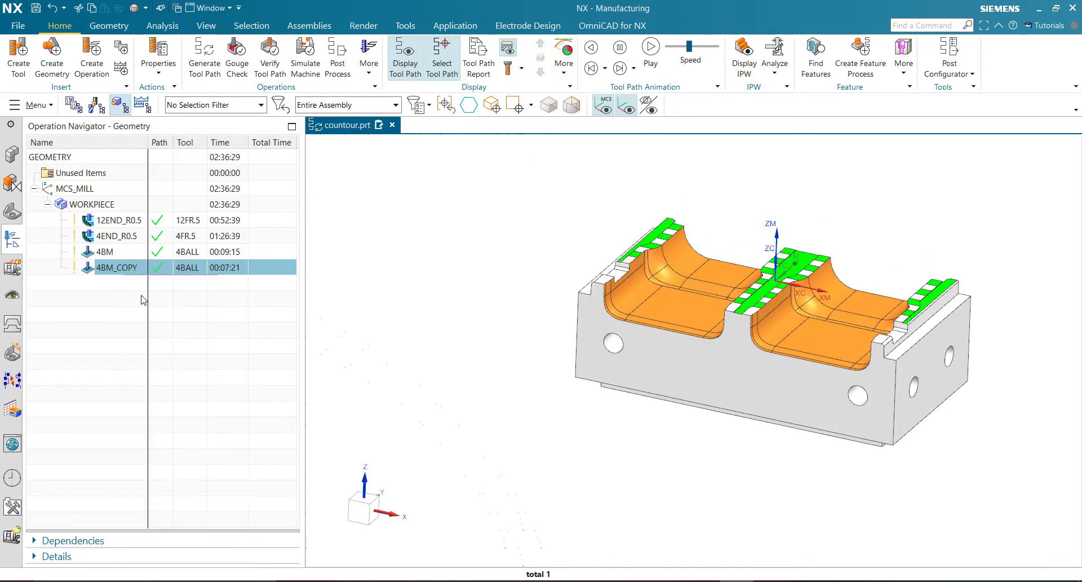
right_click(108, 269)
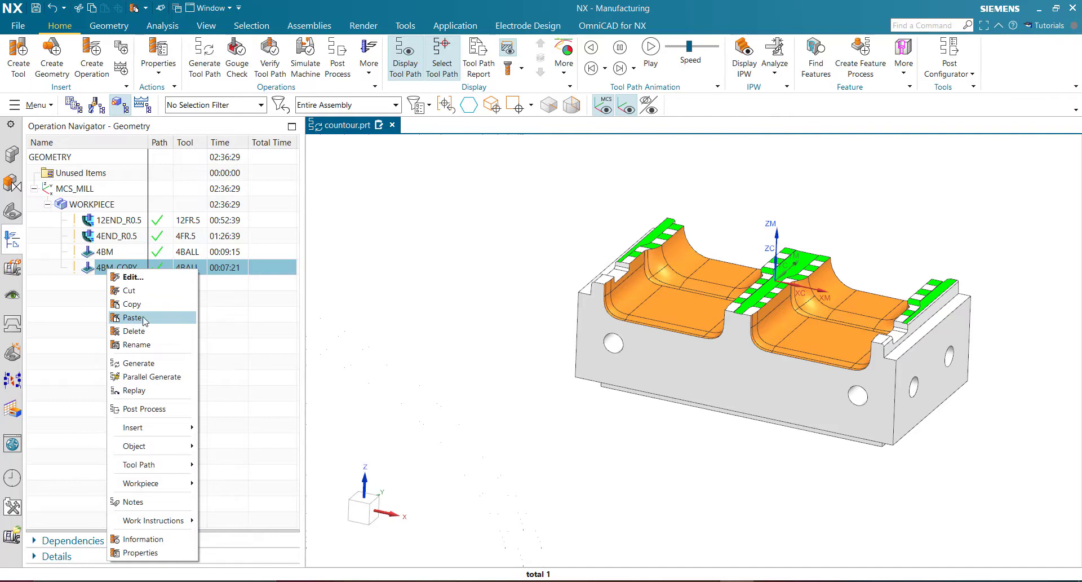
left_click(133, 318)
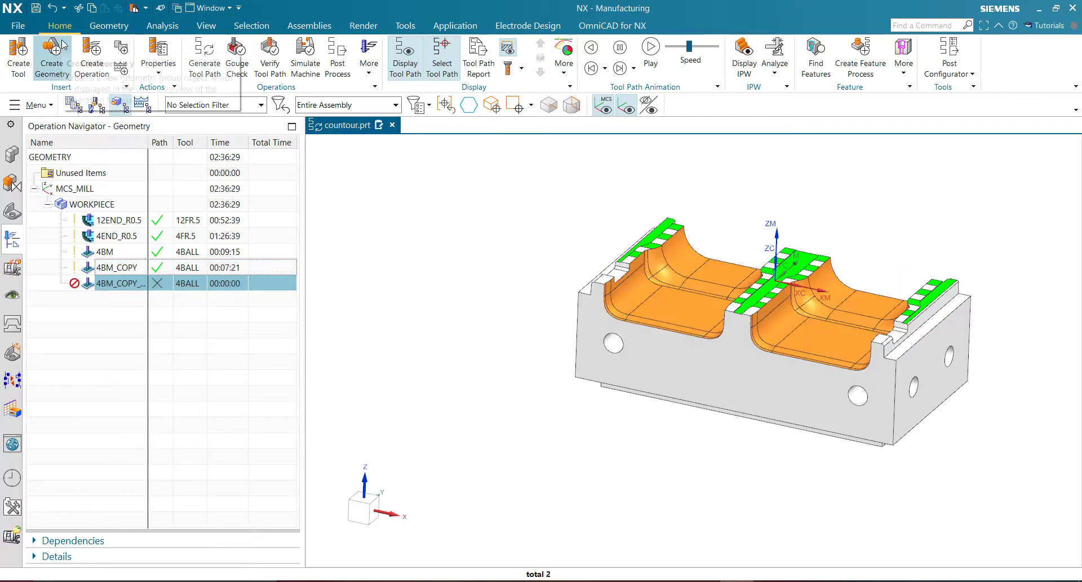
Set the Non-steep Cut Pattern of 4BM_COPY_COPY to Spiral and generate its tool path
left_click(117, 284)
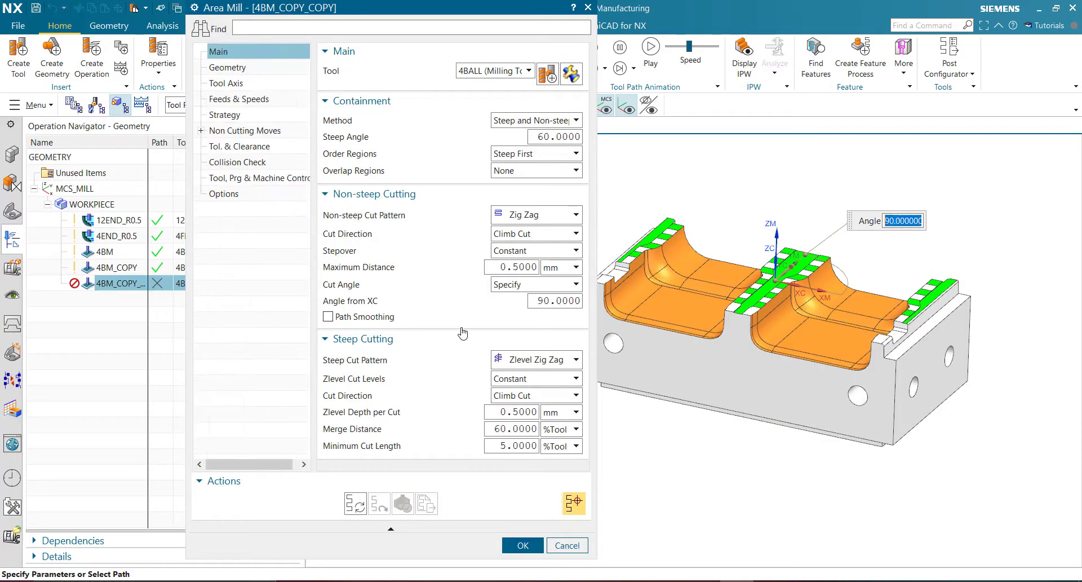
left_click(545, 215)
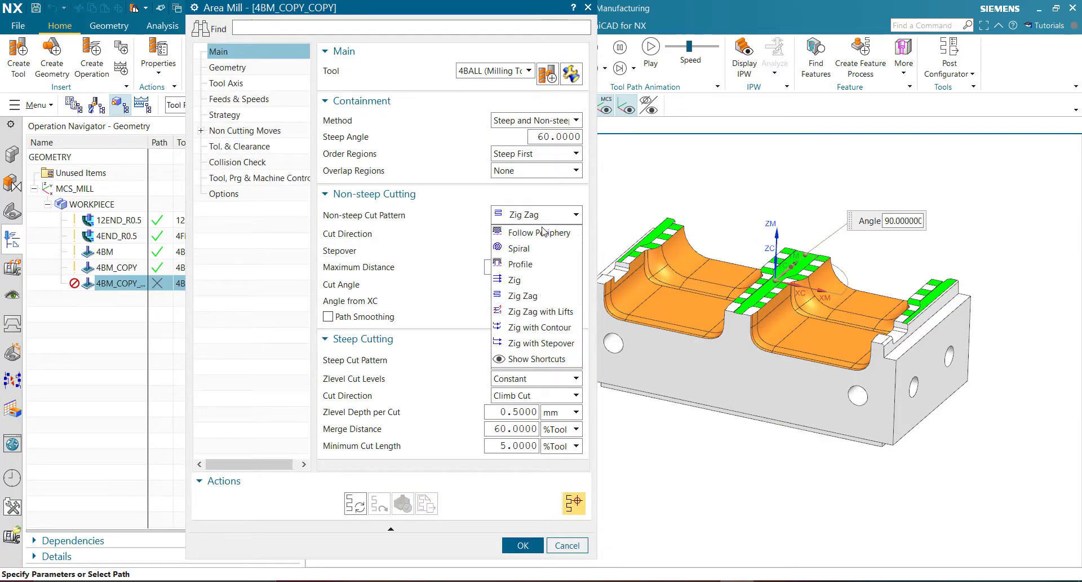
left_click(521, 248)
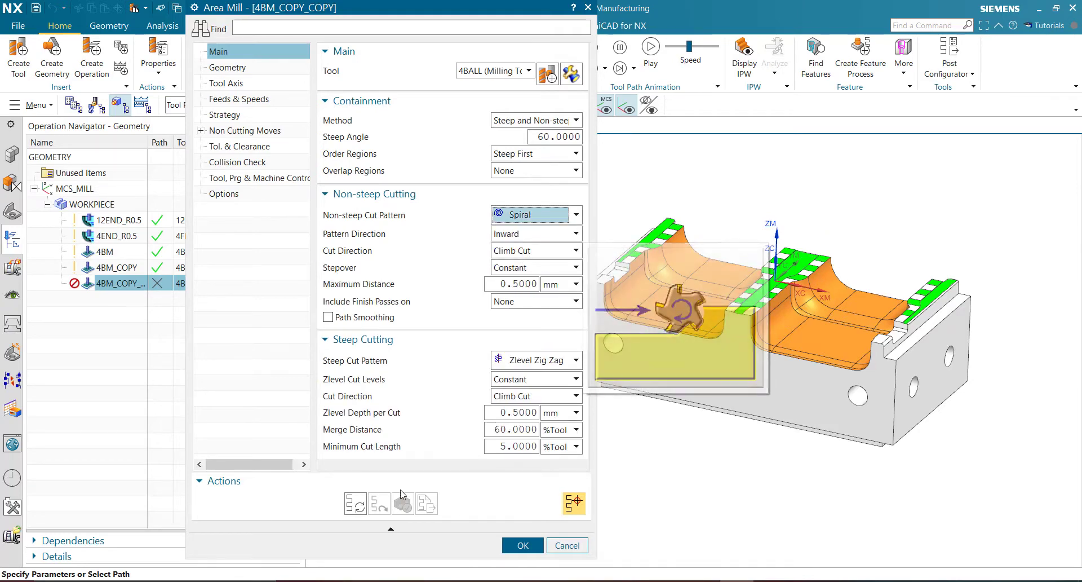
left_click(355, 503)
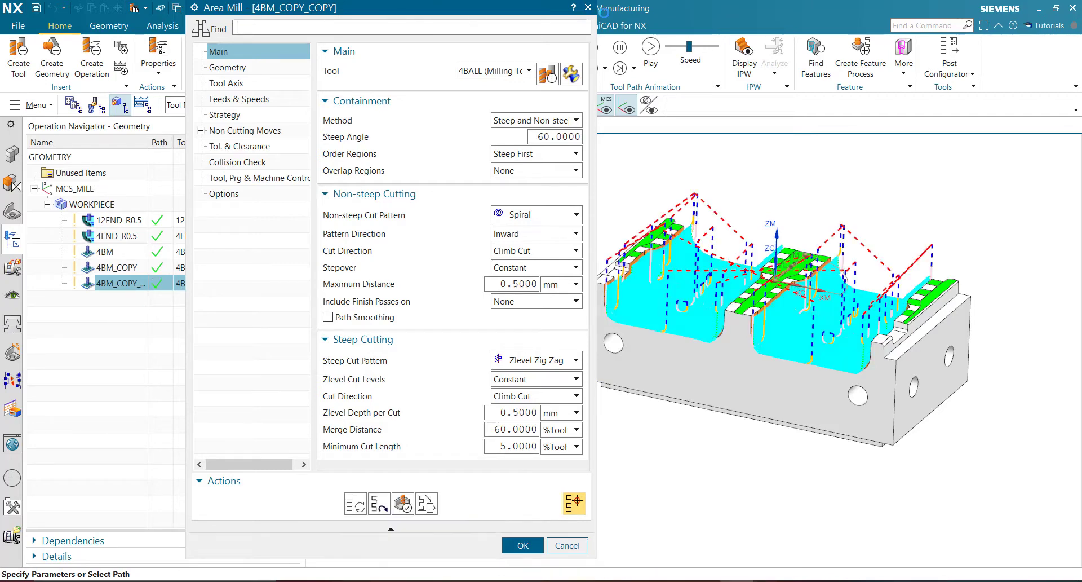
Examine the Spiral passes on the cavity floors, including the spiral centre and the transitions to the steep walls
left_click(403, 507)
scroll(670, 396, "up", 5)
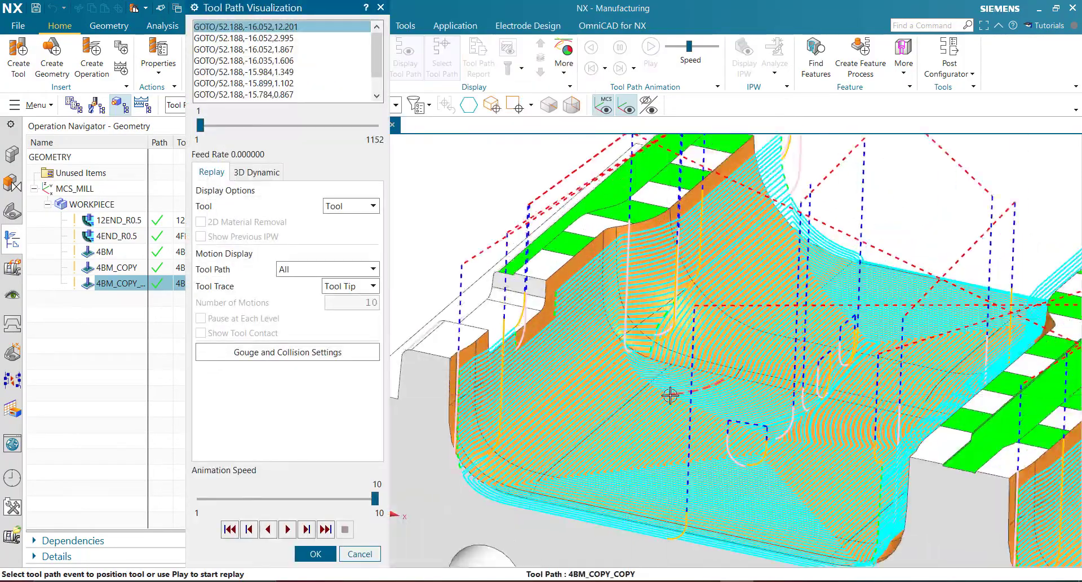
middle_click_drag(670, 402, 623, 301)
scroll(623, 302, "down", 8)
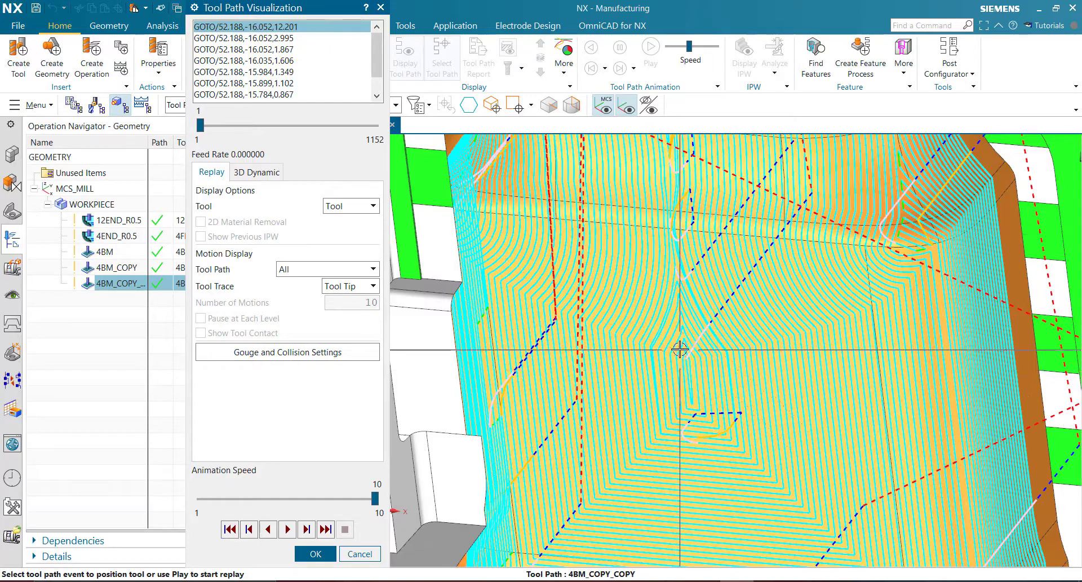
scroll(690, 417, "down", 2)
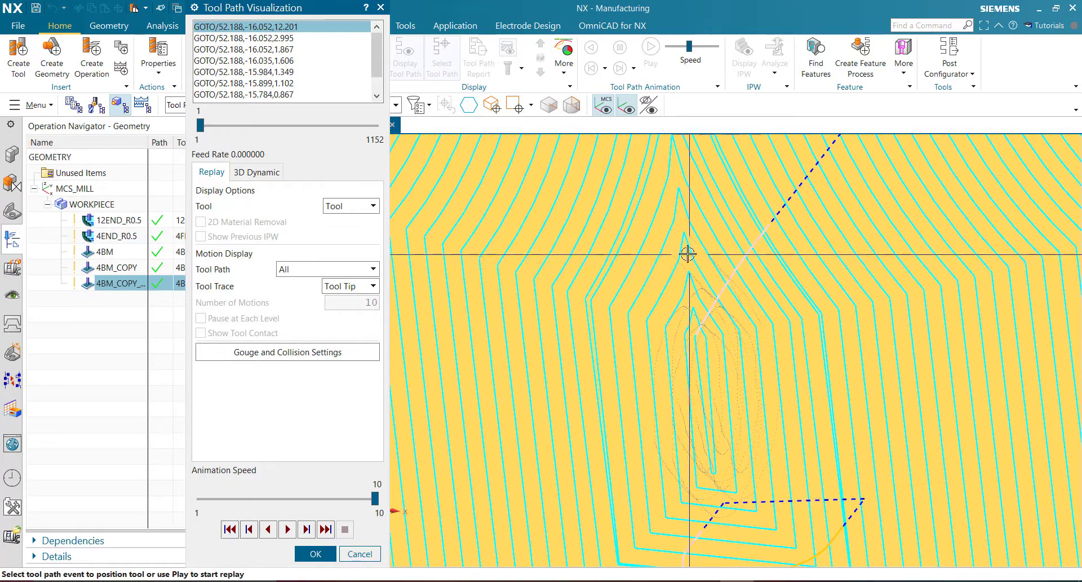
scroll(639, 457, "up", 5)
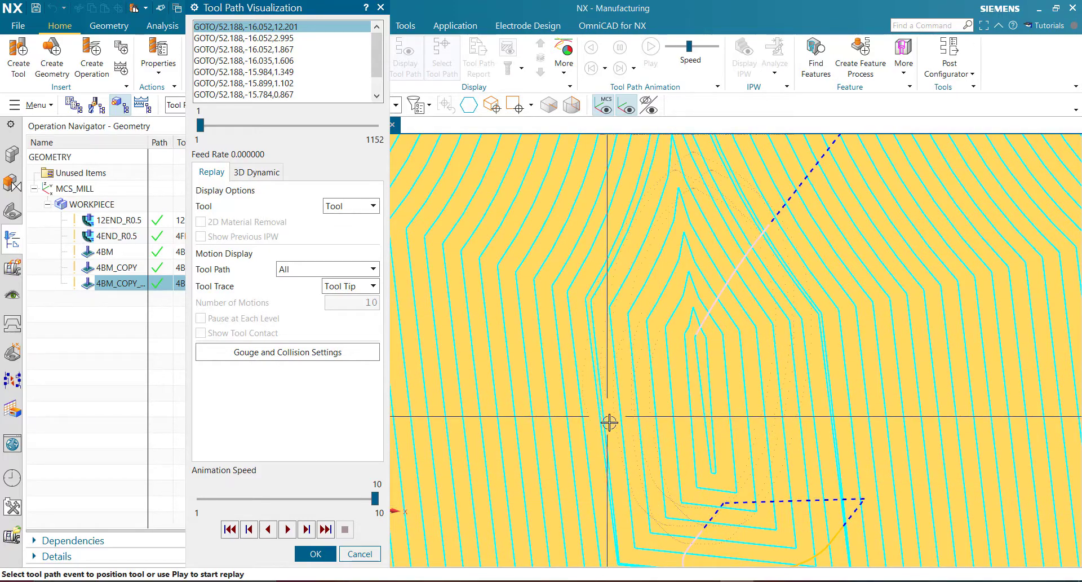
scroll(640, 446, "up", 3)
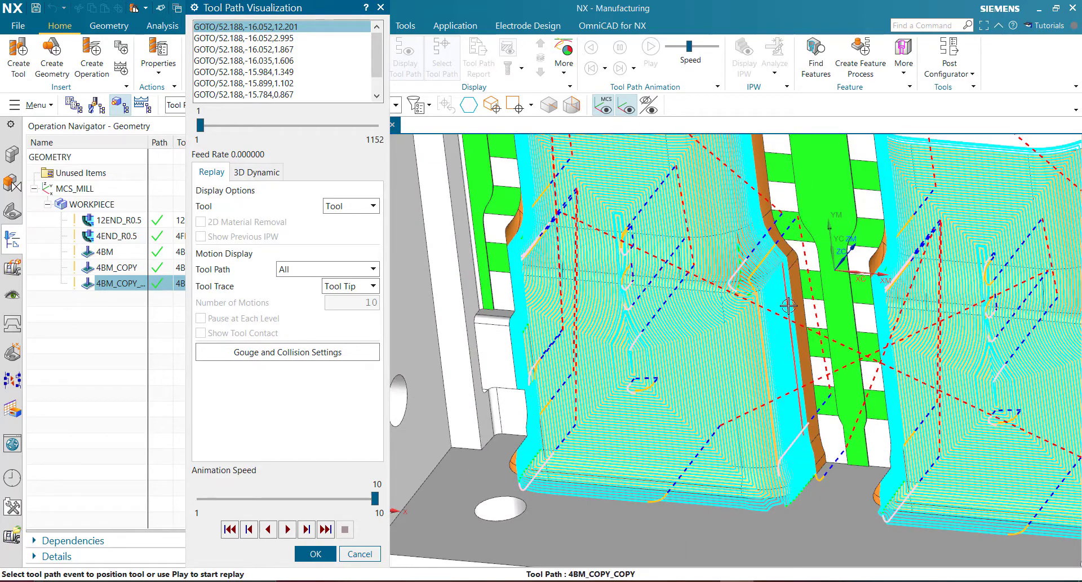
scroll(736, 293, "up", 4)
scroll(731, 304, "down", 3)
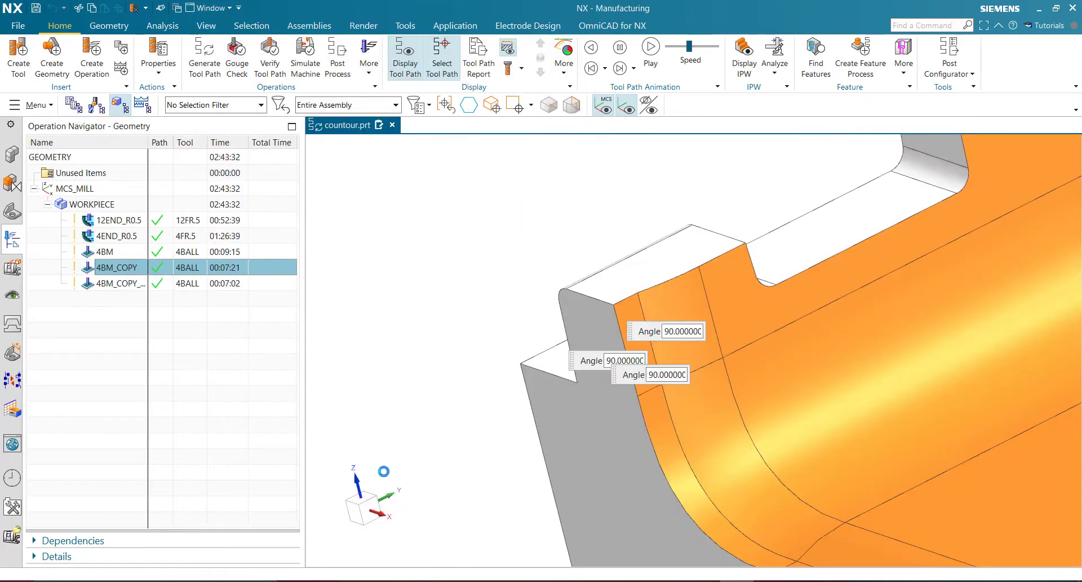
Paste another copy of 4BM_COPY below the Spiral operation and generate it with the containment Method set to Non-steep
right_click(86, 283)
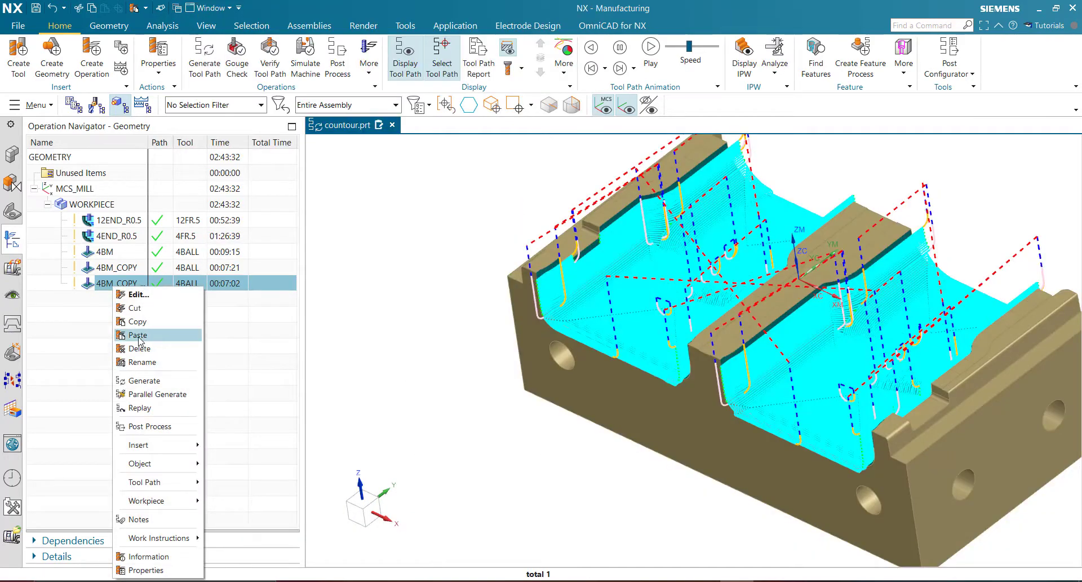
left_click(141, 337)
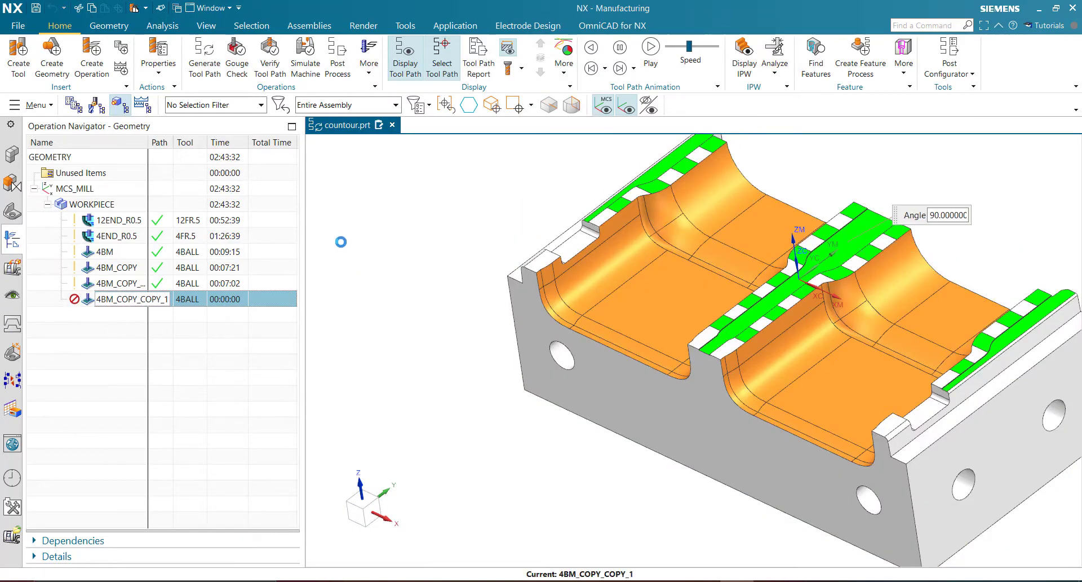
left_click(524, 120)
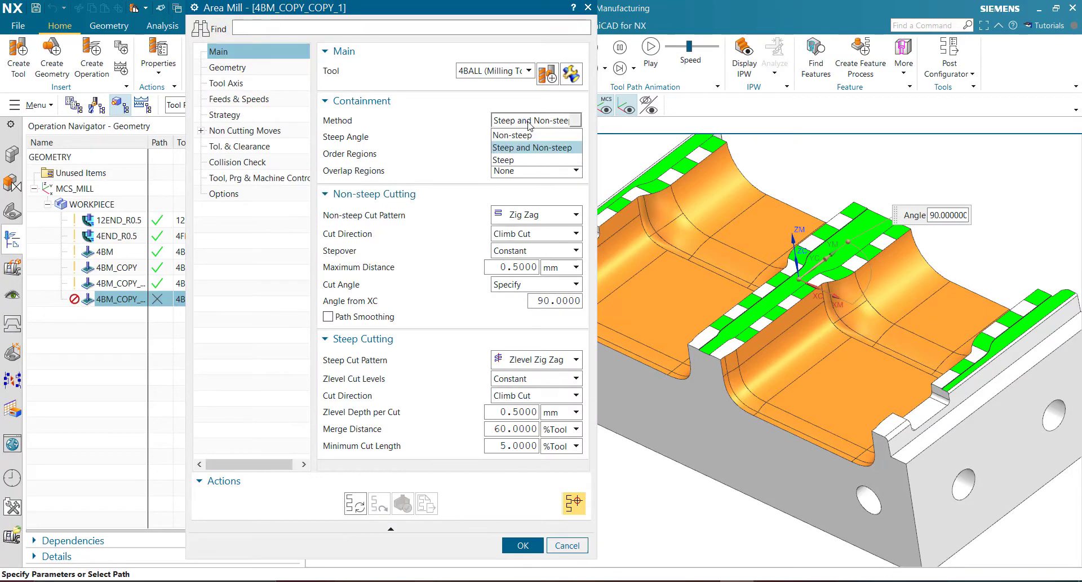
left_click(516, 156)
left_click(350, 508)
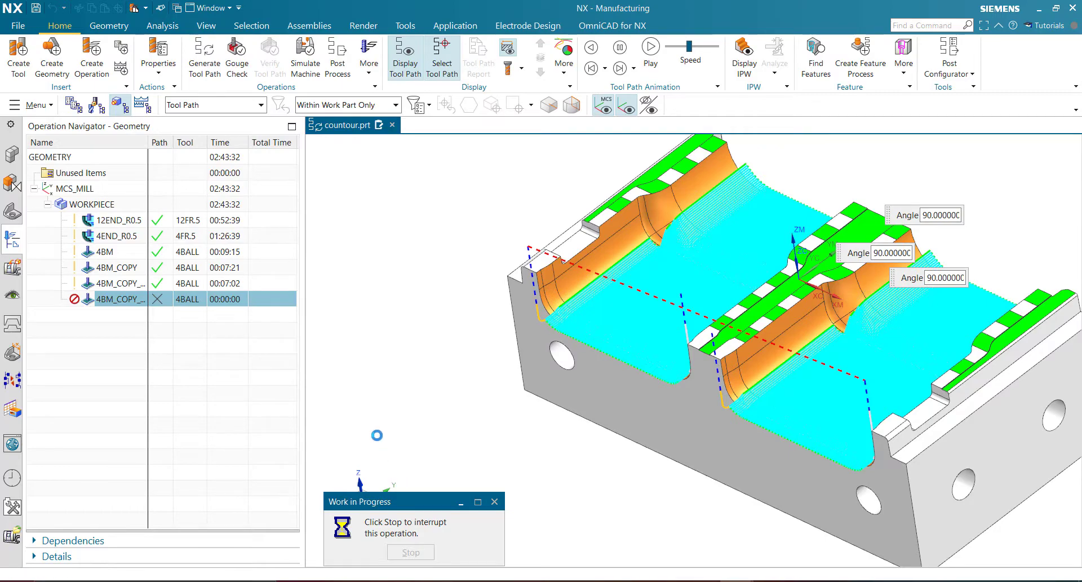
Examine where the Non-steep Zig Zag passes cover the floors and curved areas of both cavities
left_click(403, 503)
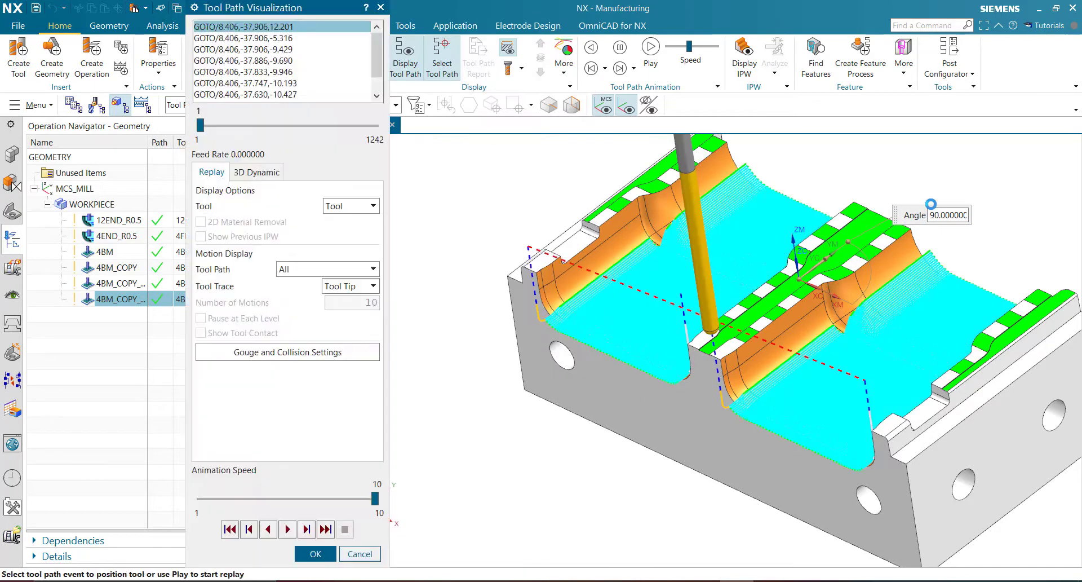
middle_click_drag(598, 315, 536, 309)
scroll(619, 305, "up", 3)
scroll(482, 333, "down", 3)
key("ctrl+f")
scroll(632, 190, "up", 3)
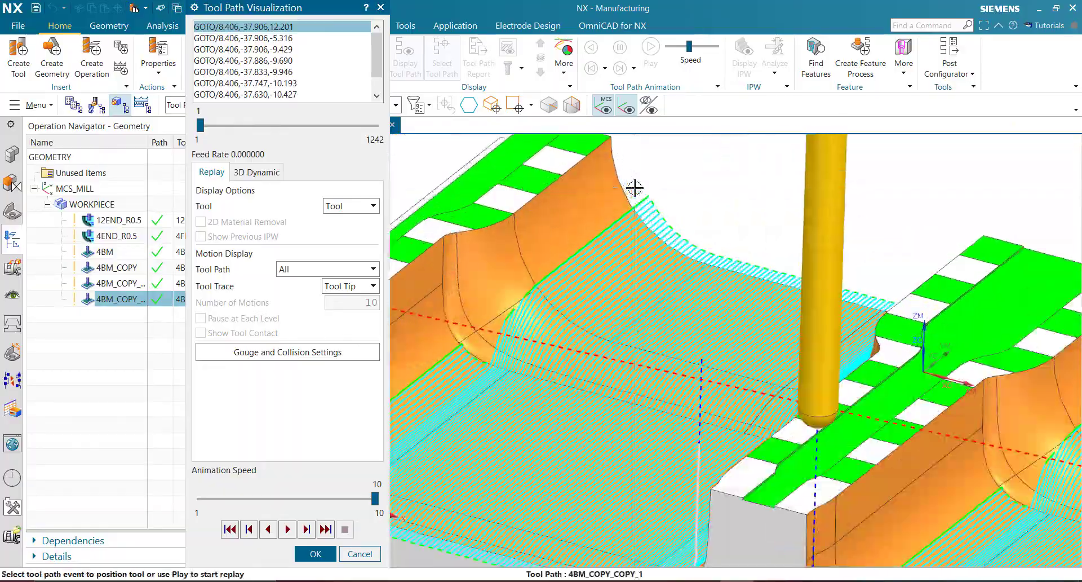
scroll(634, 194, "down", 3)
middle_click_drag(645, 214, 557, 226)
scroll(702, 350, "up", 5)
key("ctrl+f")
scroll(550, 214, "up", 4)
key("Escape")
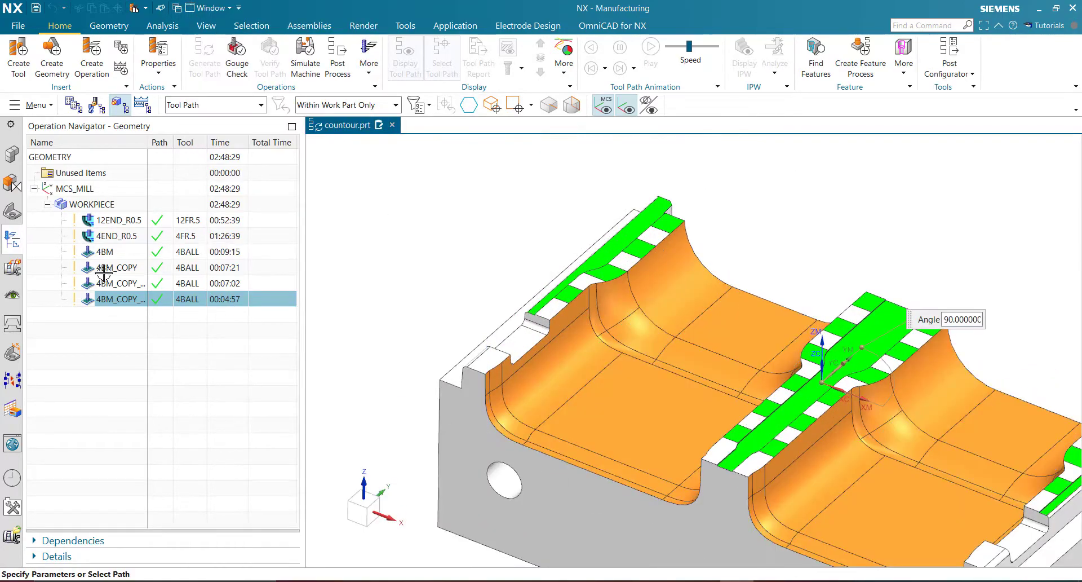
Duplicate the Non-steep operation 4BM_COPY_COPY_1 directly below itself under WORKPIECE
right_click(120, 298)
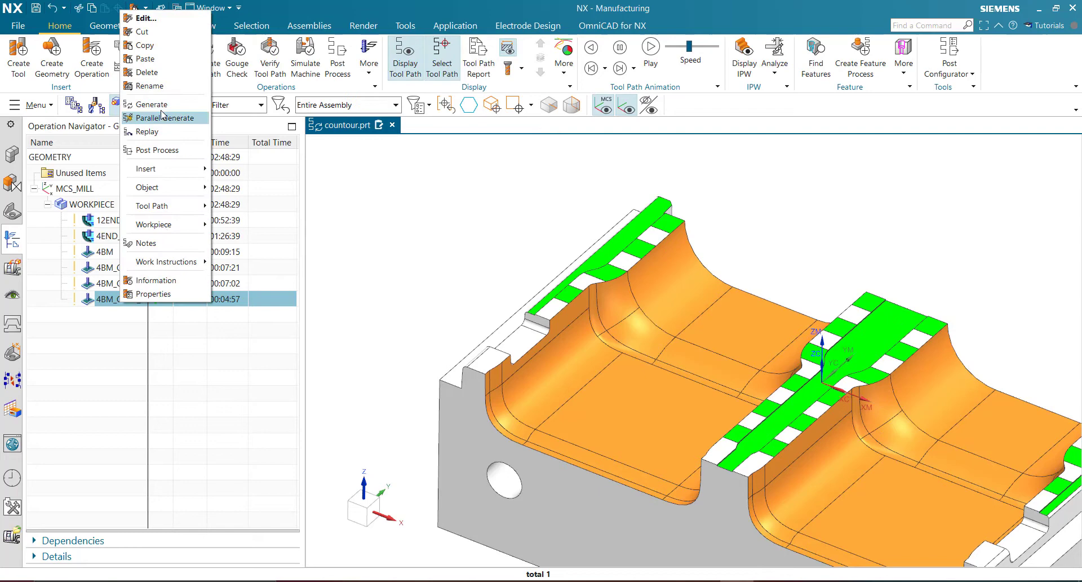
left_click(145, 45)
right_click(136, 303)
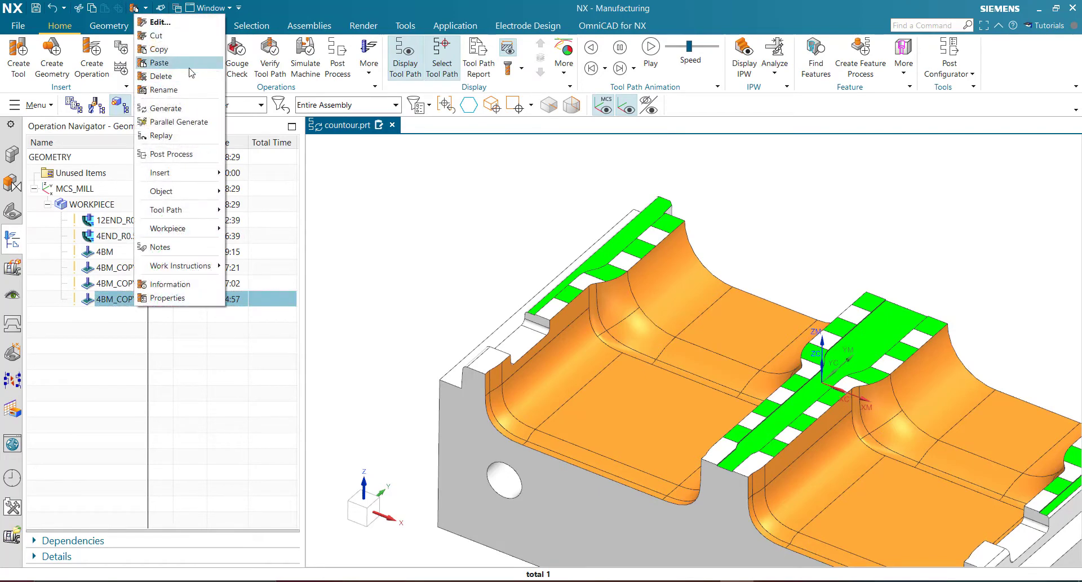
left_click(159, 62)
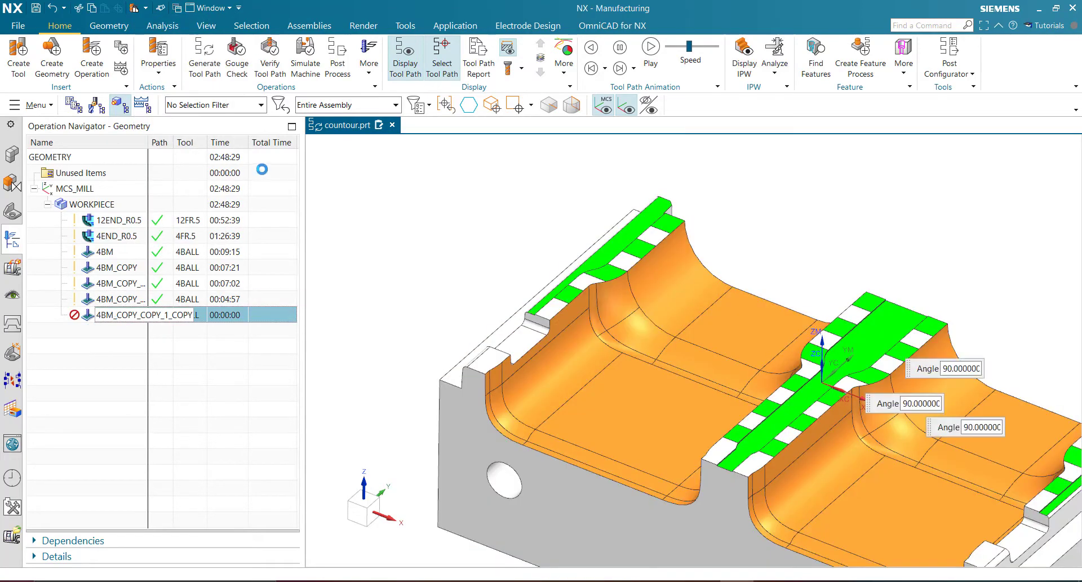
Set the containment Method of 4BM_COPY_COPY_1_COPY to Steep and generate its tool path
double_click(226, 315)
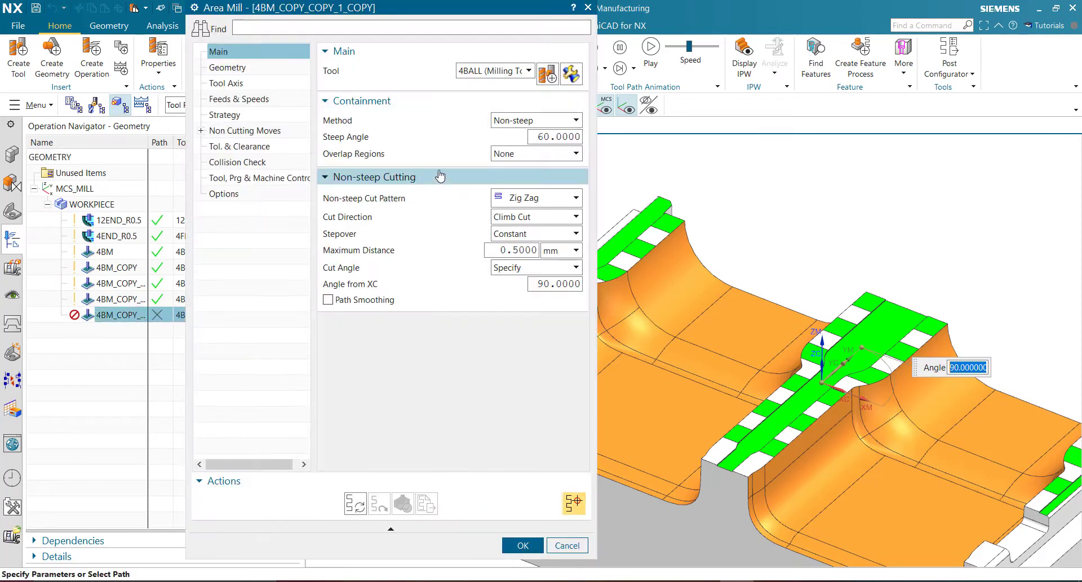
left_click(524, 120)
left_click(503, 159)
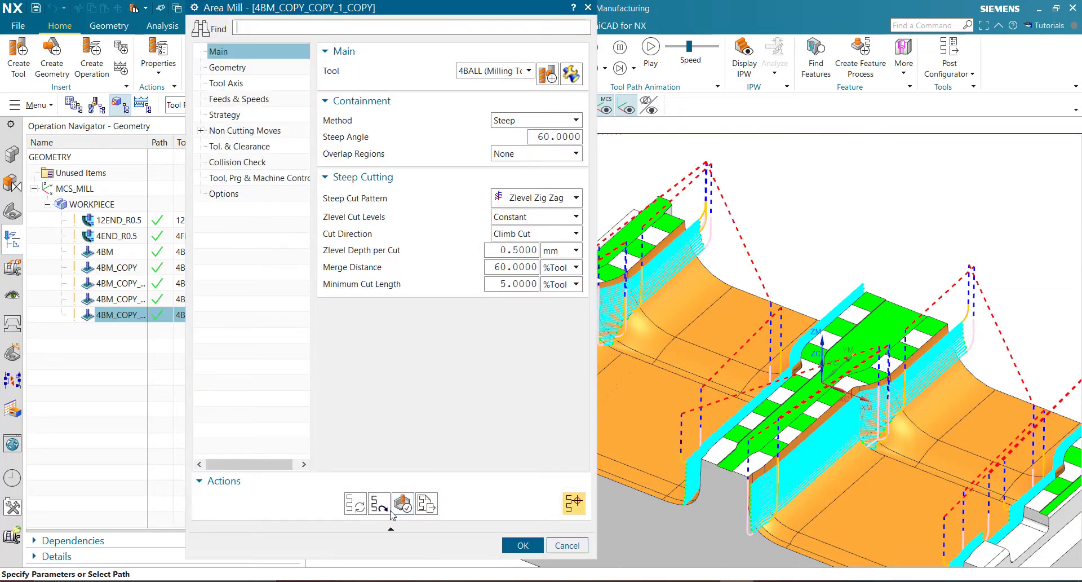
Examine the Zlevel Zig Zag passes of the Steep operation along the cavity walls, and close its settings
left_click(387, 508)
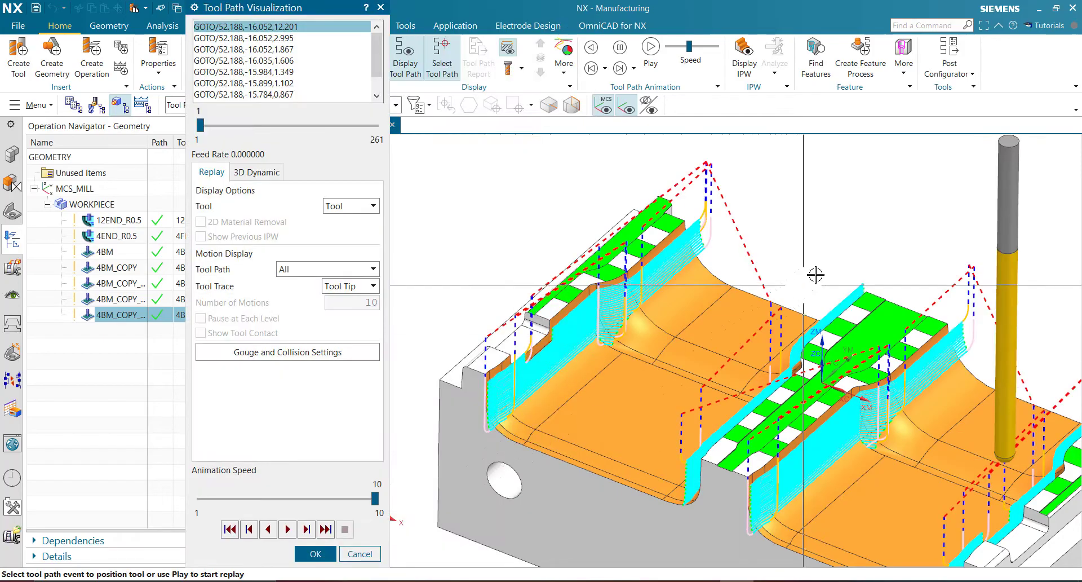
middle_click_drag(749, 337, 731, 324)
scroll(580, 302, "up", 5)
scroll(565, 300, "down", 5)
scroll(586, 248, "down", 5)
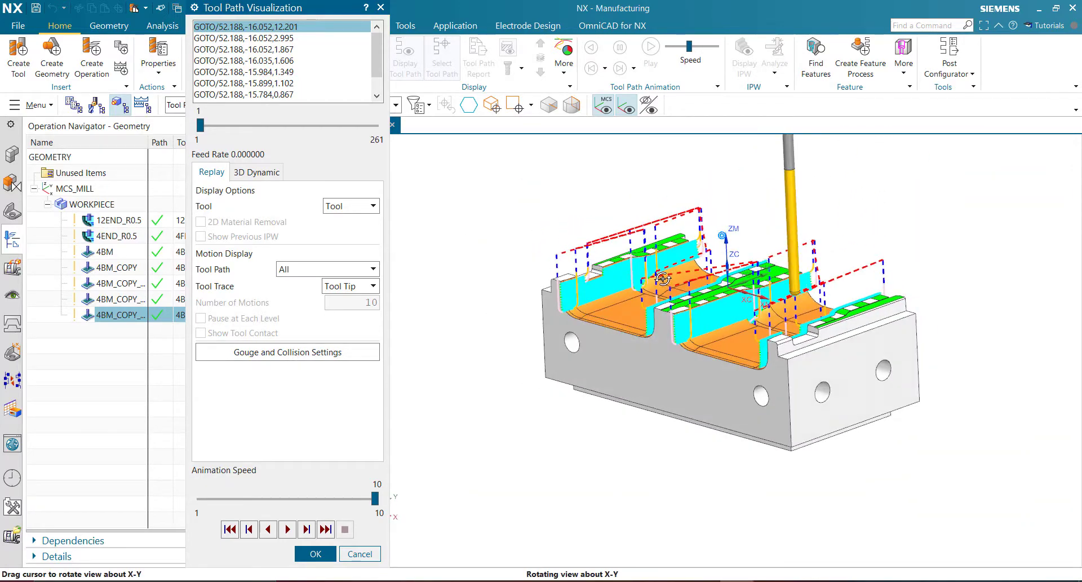
scroll(731, 324, "up", 5)
scroll(730, 324, "down", 5)
left_click(316, 553)
left_click(558, 544)
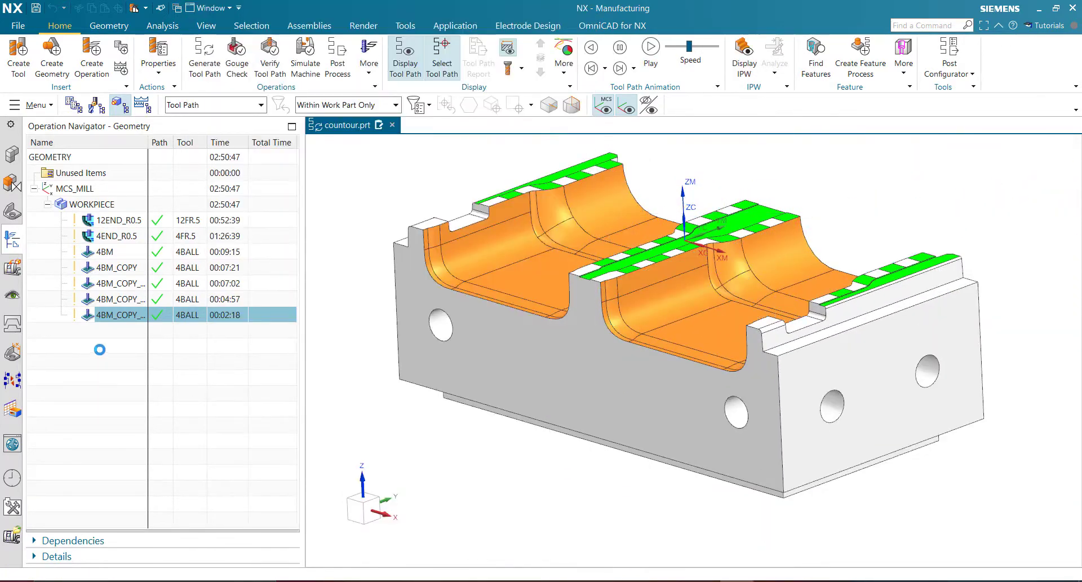
Duplicate the Steep operation 4BM_COPY_COPY_1_COPY directly below itself under WORKPIECE
left_click(117, 319)
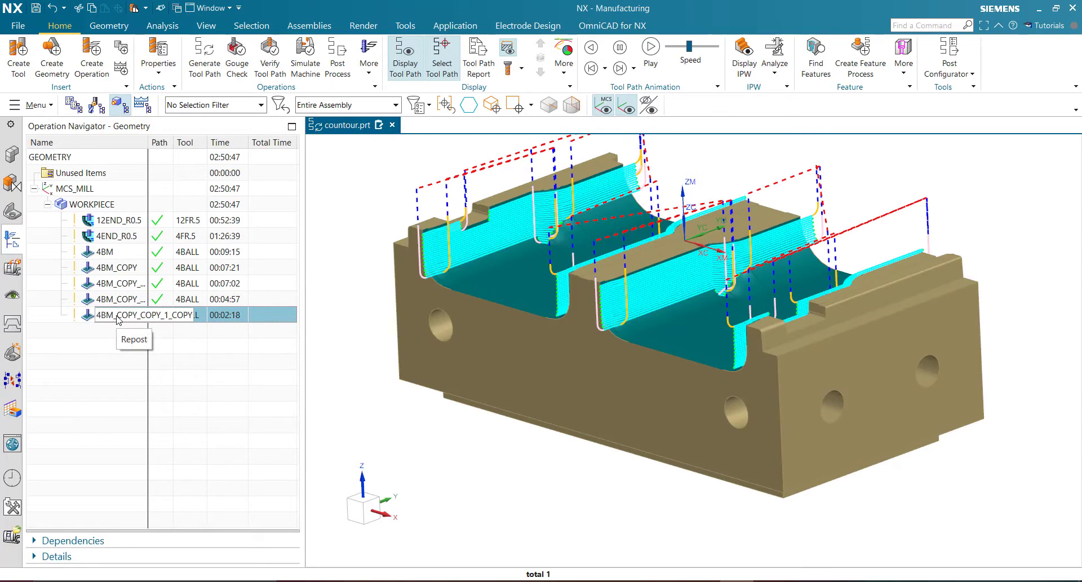
right_click(118, 320)
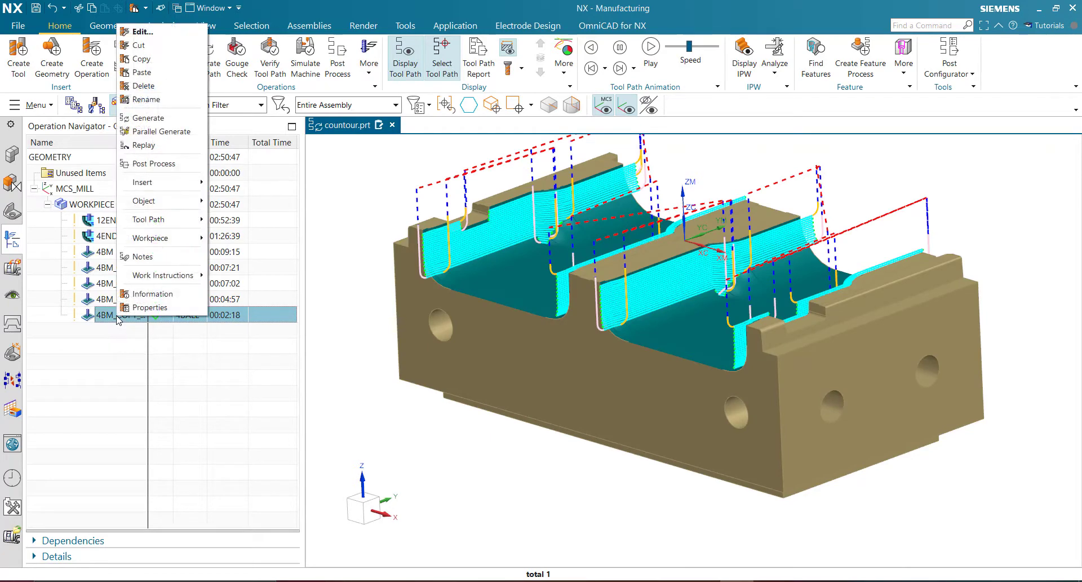
left_click(145, 59)
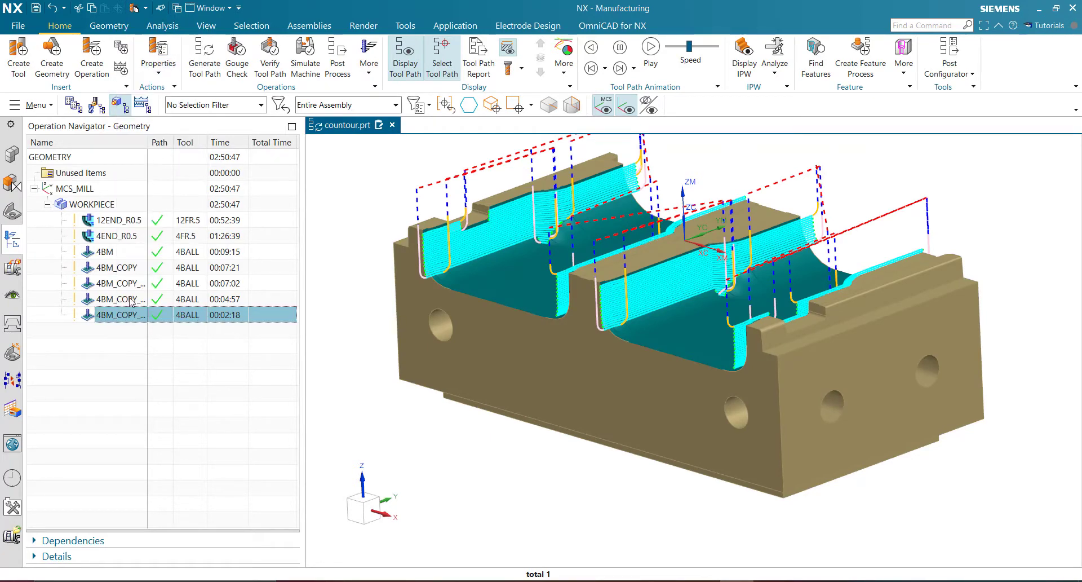
right_click(120, 319)
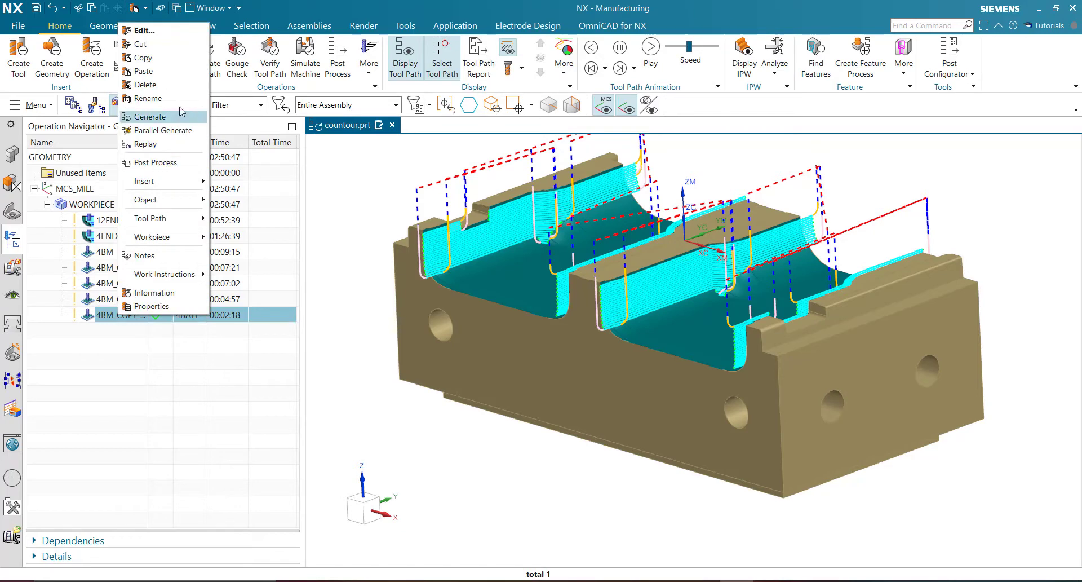
left_click(142, 74)
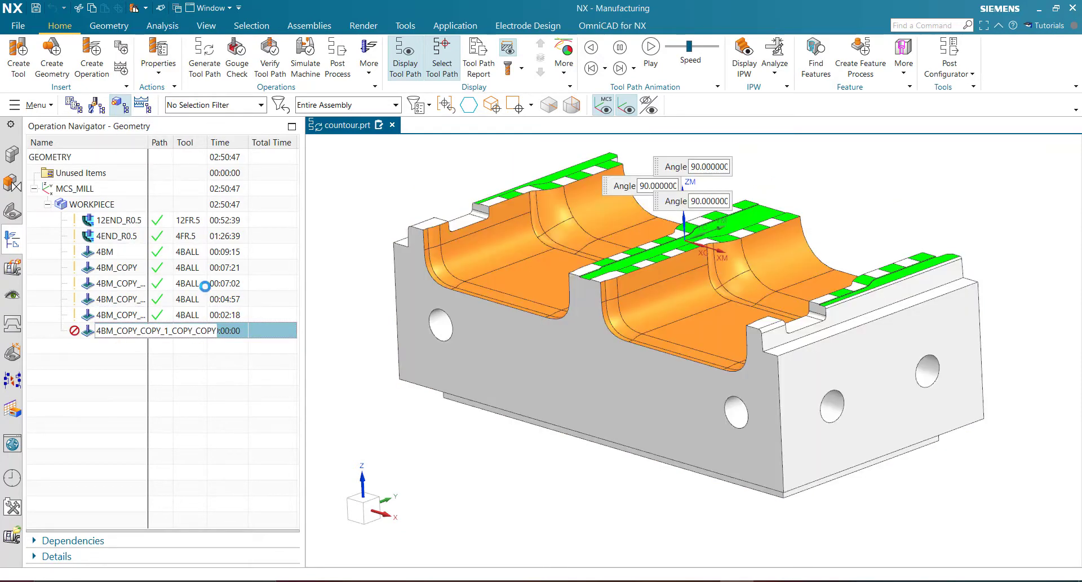
Set the newest copy's containment Method to Steep and Non-steep, and enable Roll Tool Over Edges in its path extension strategy
left_click(544, 121)
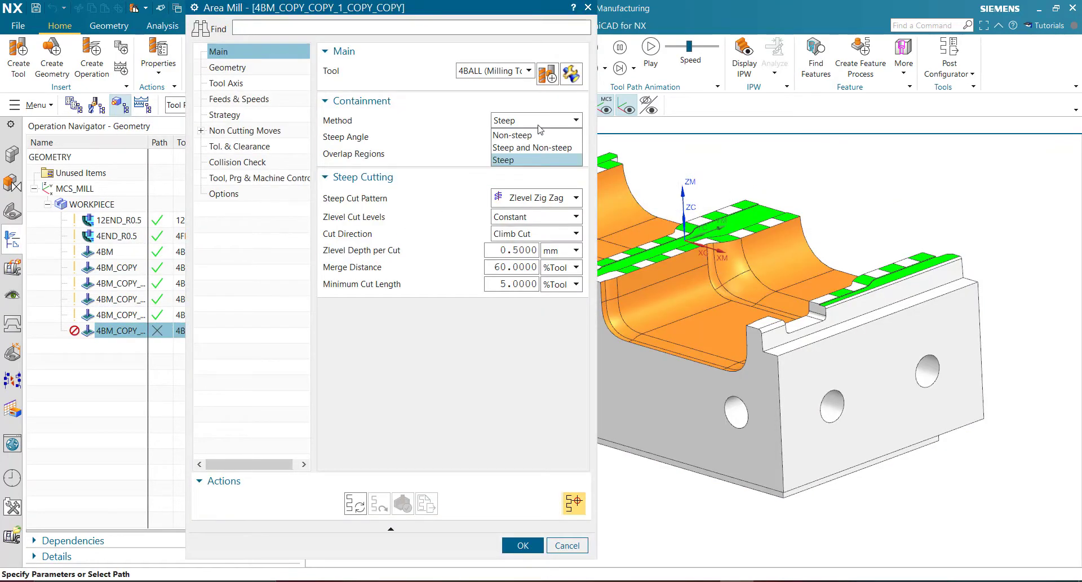
left_click(525, 144)
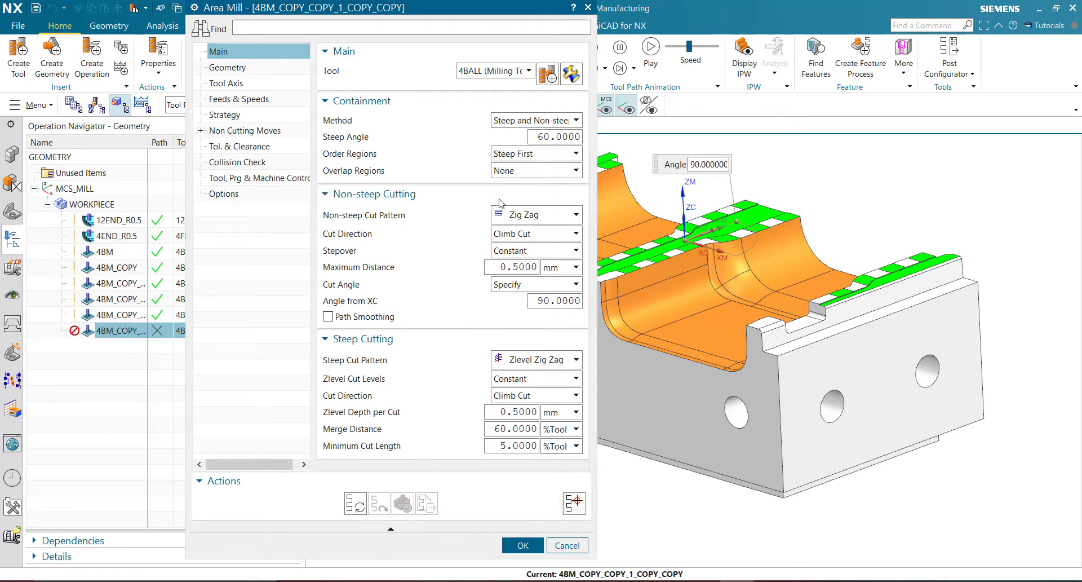
left_click(226, 115)
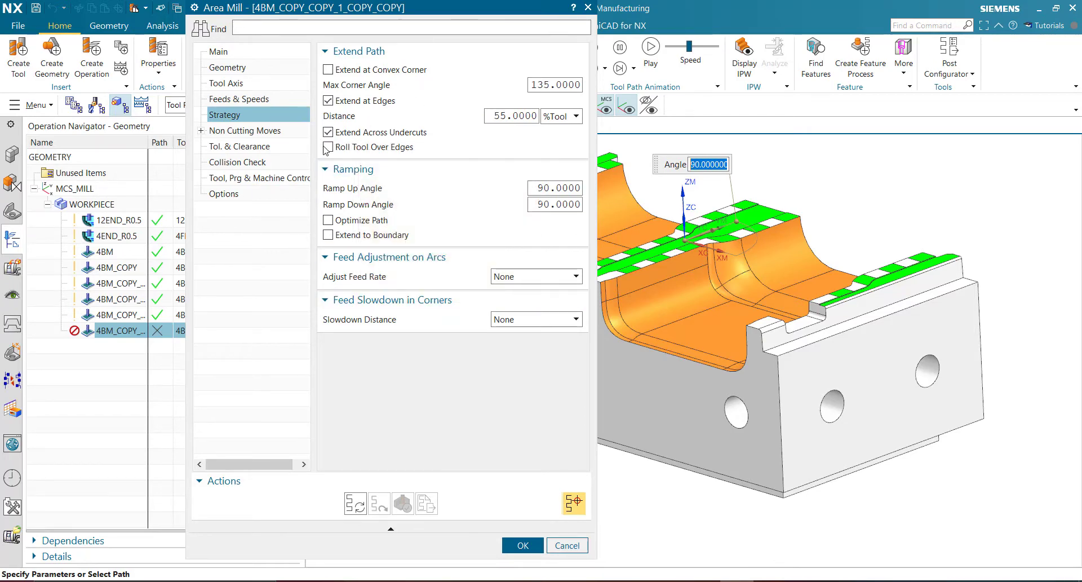
mouse_move(327, 149)
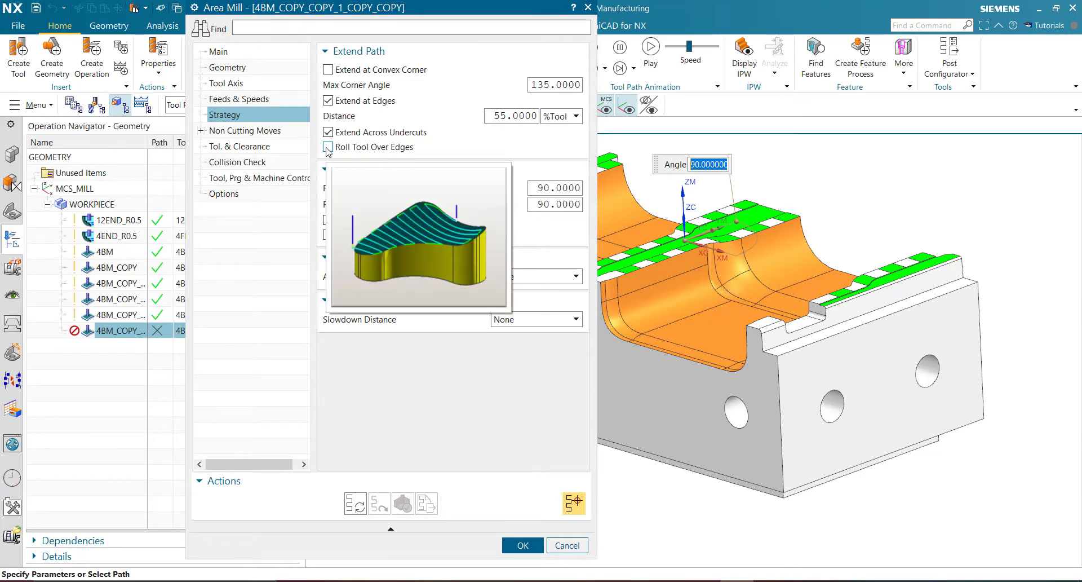
left_click(328, 148)
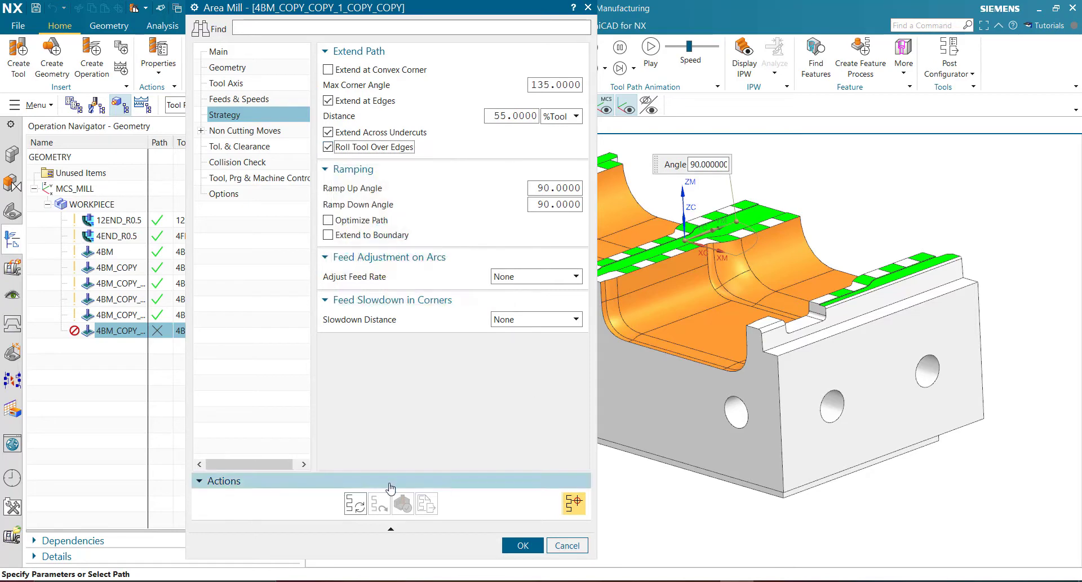
Generate the tool path of 4BM_COPY_COPY_1_COPY_COPY and examine the passes rolling over the cavity edges
left_click(354, 509)
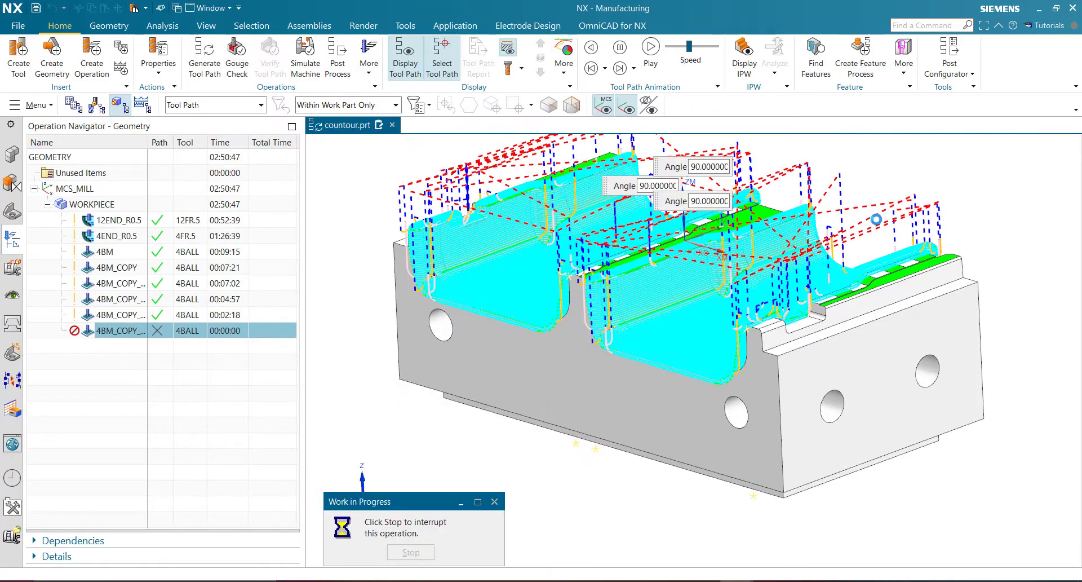
scroll(733, 304, "up", 6)
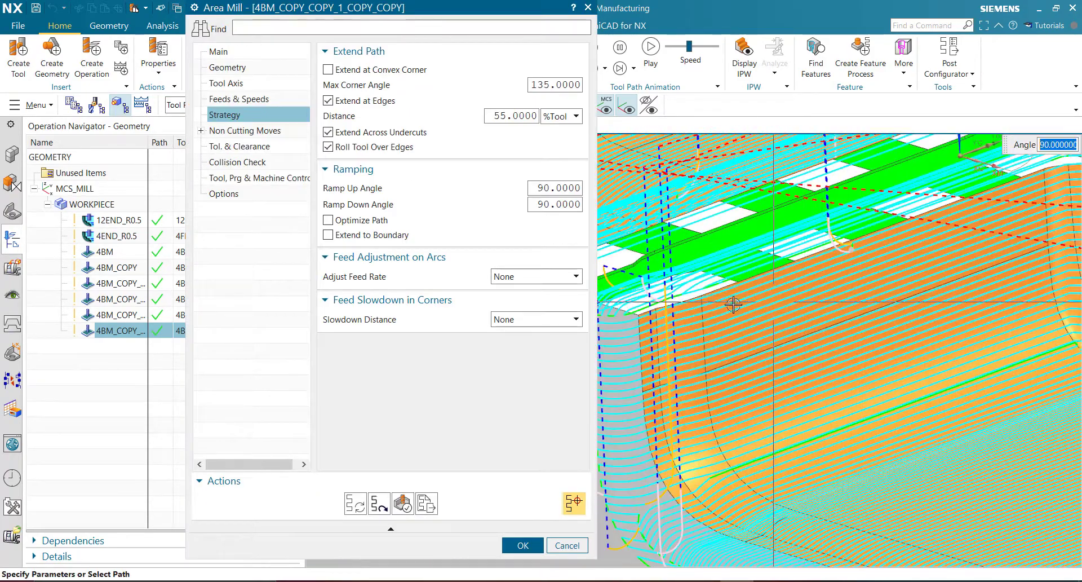
middle_click_drag(733, 304, 705, 338)
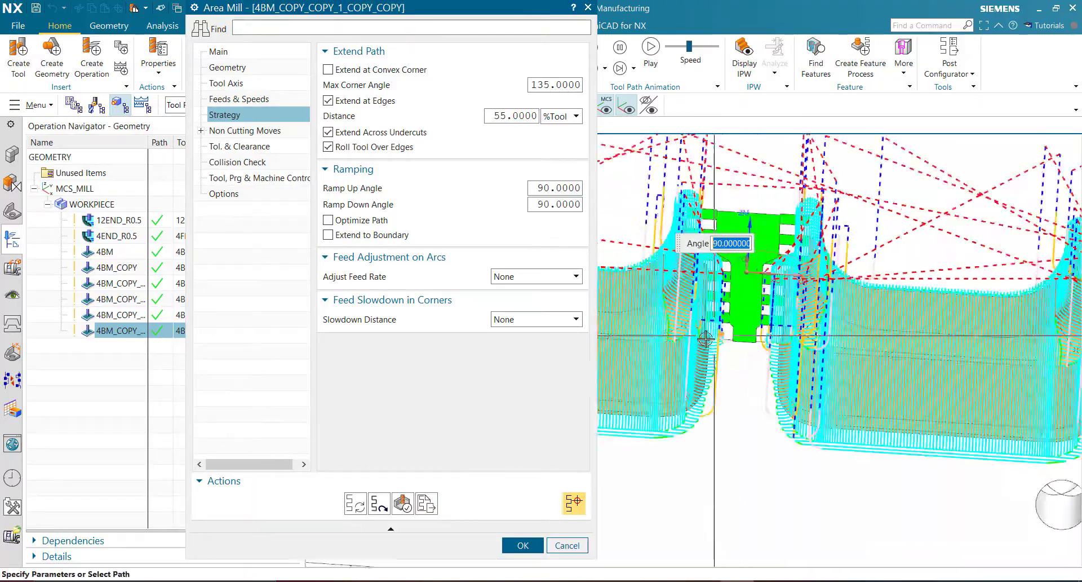
scroll(713, 335, "up", 6)
scroll(712, 327, "down", 3)
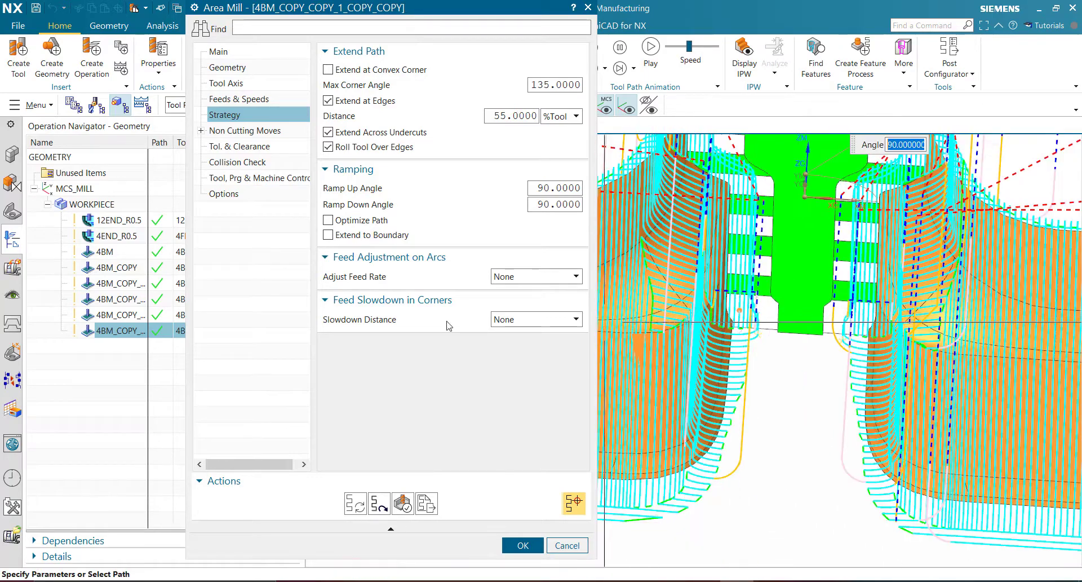
Disable Extend at Edges in the path extension strategy, keeping Extend Across Undercuts and Roll Tool Over Edges enabled, and regenerate the tool path
left_click(236, 68)
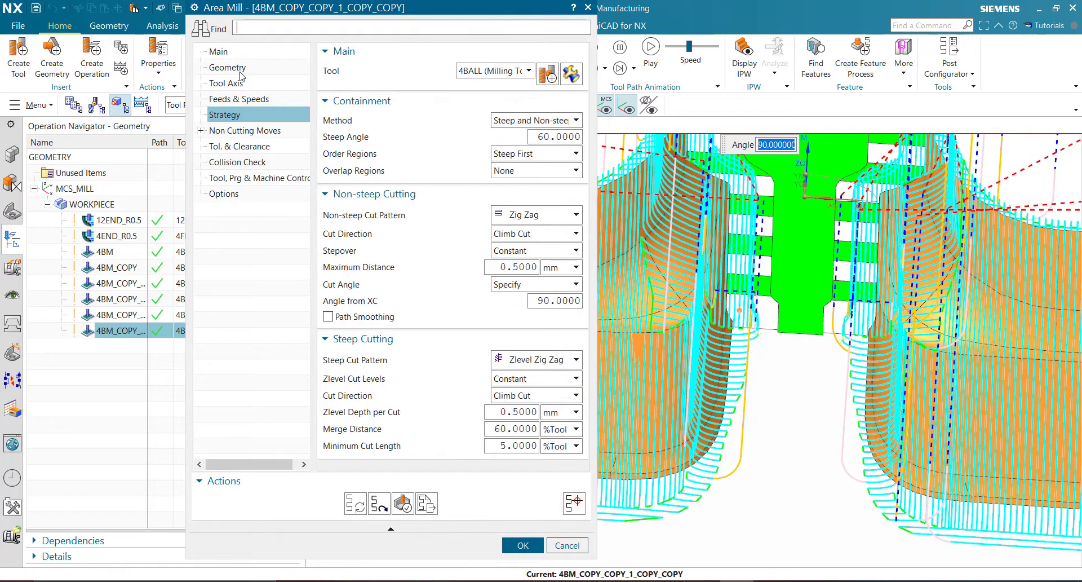
left_click(225, 115)
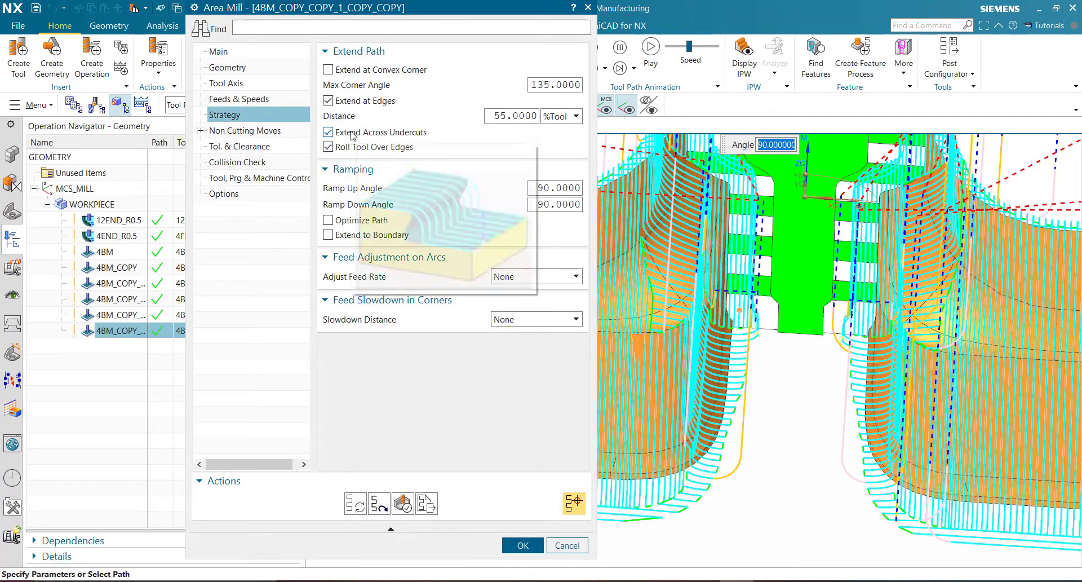
left_click(353, 133)
left_click(351, 132)
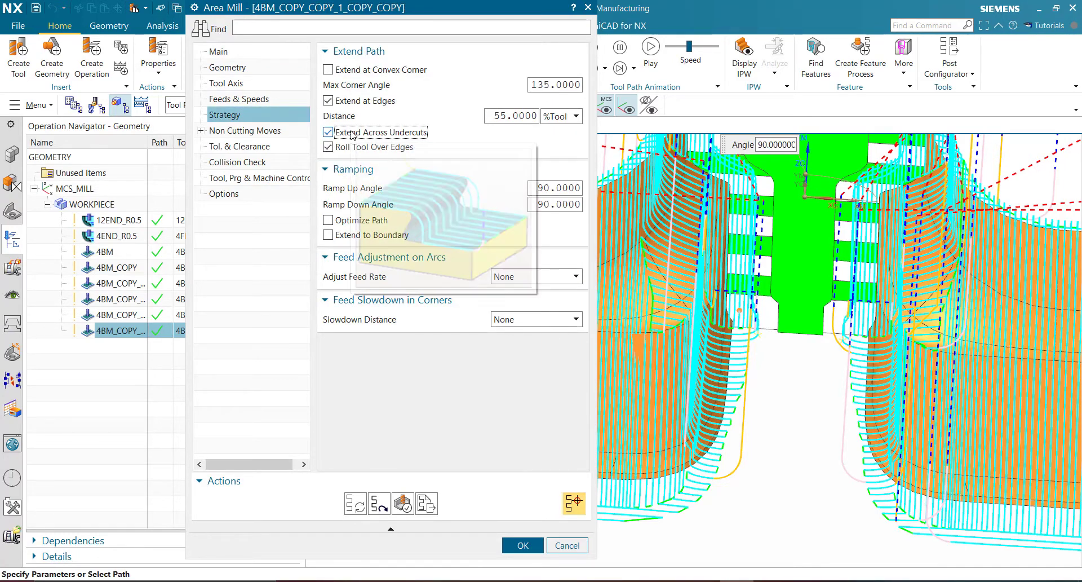
left_click(345, 102)
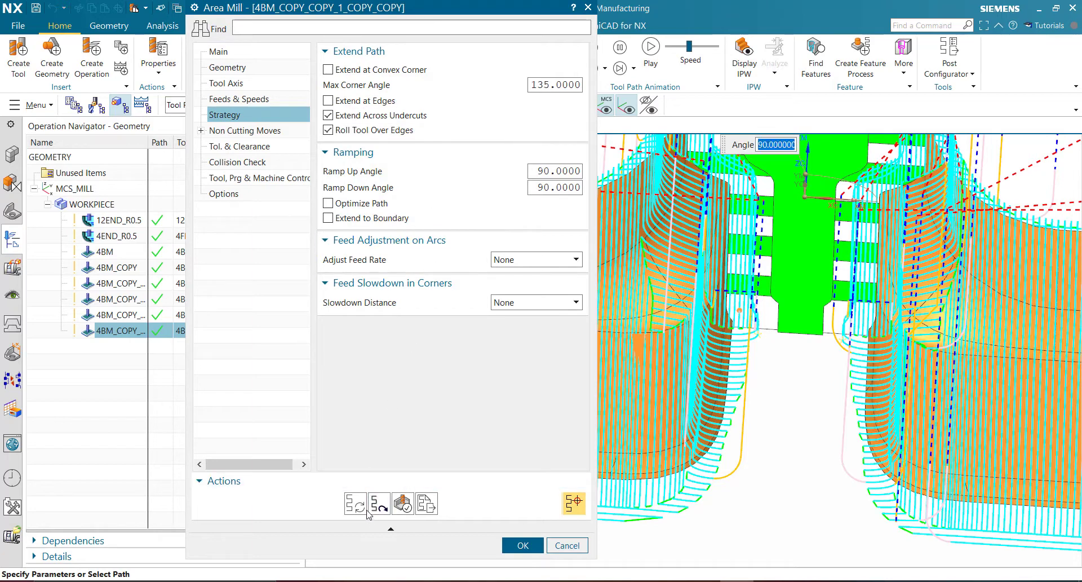
left_click(356, 503)
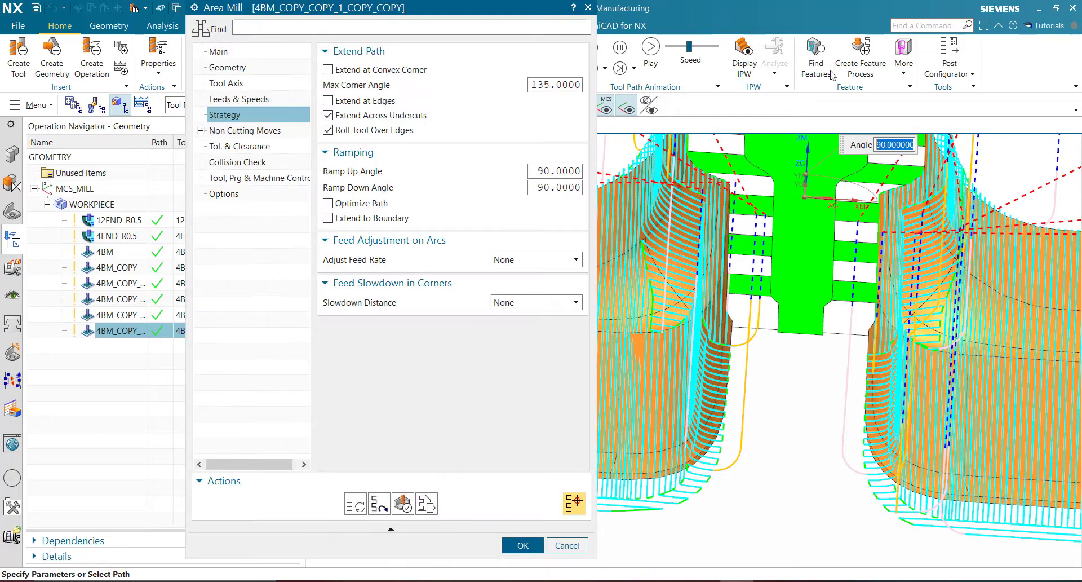
Examine the regenerated steep and non-steep passes along the edges of both cavities, and close the operation's settings
scroll(751, 376, "down", 7)
mouse_move(752, 382)
middle_mouse_down()
mouse_move(759, 408)
mouse_move(767, 394)
middle_mouse_up()
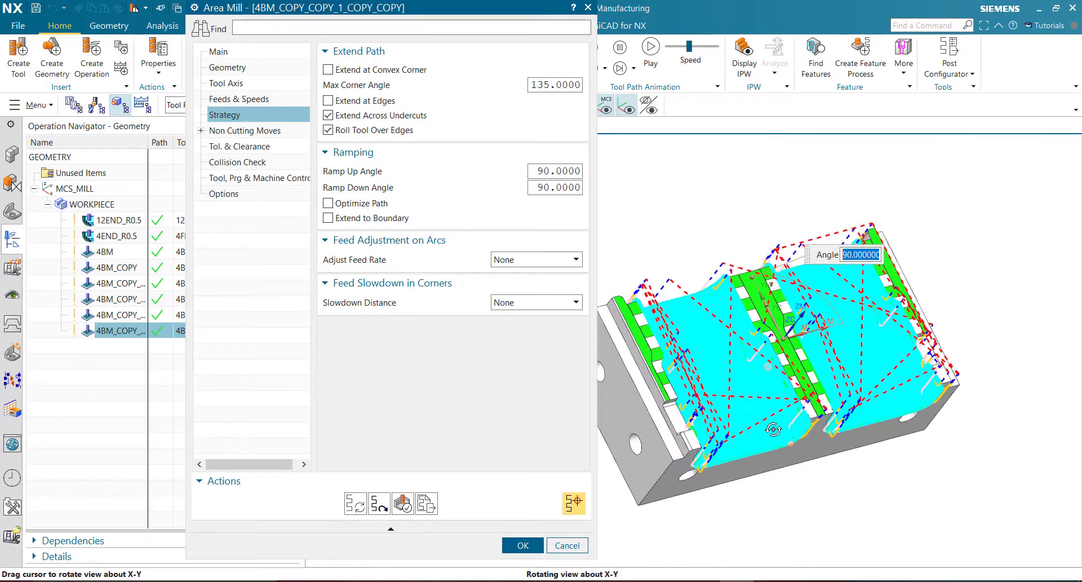
scroll(780, 327, "up", 8)
scroll(786, 335, "down", 8)
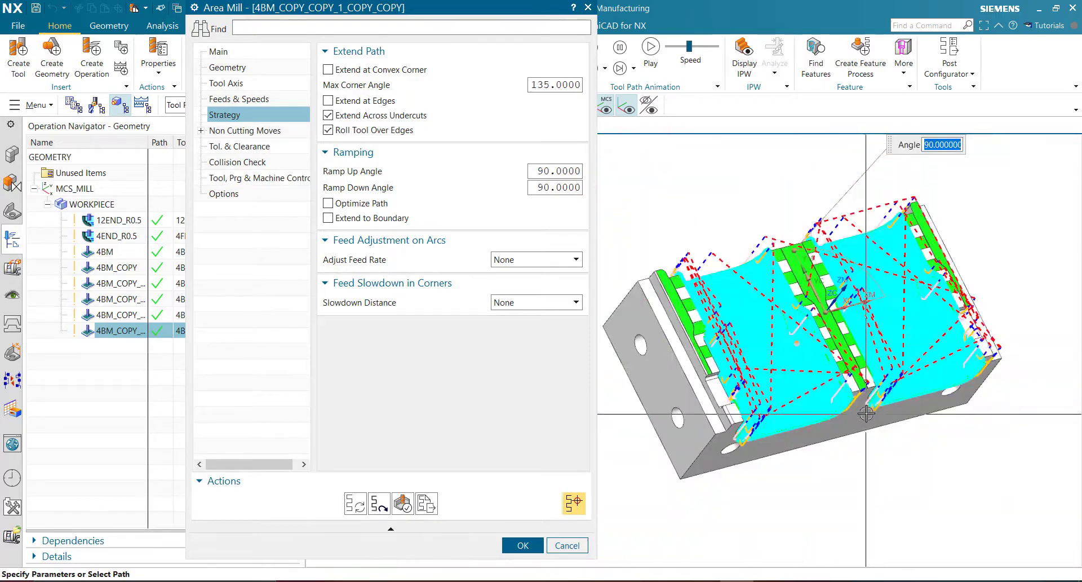
middle_click_drag(786, 335, 809, 399)
scroll(721, 320, "up", 4)
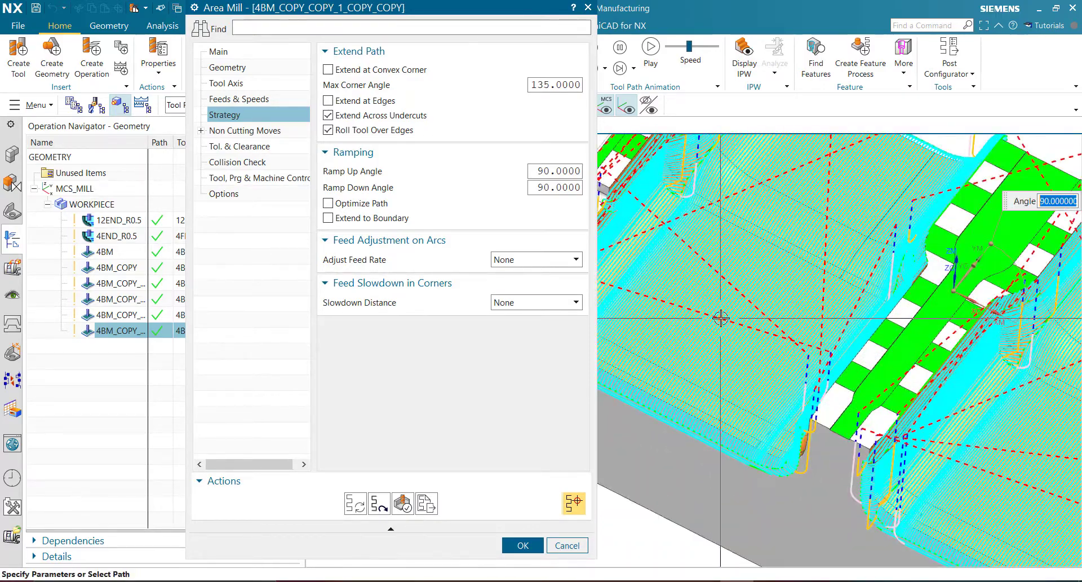
scroll(757, 333, "down", 4)
middle_click_drag(757, 334, 771, 320)
scroll(771, 320, "up", 3)
scroll(772, 319, "up", 3)
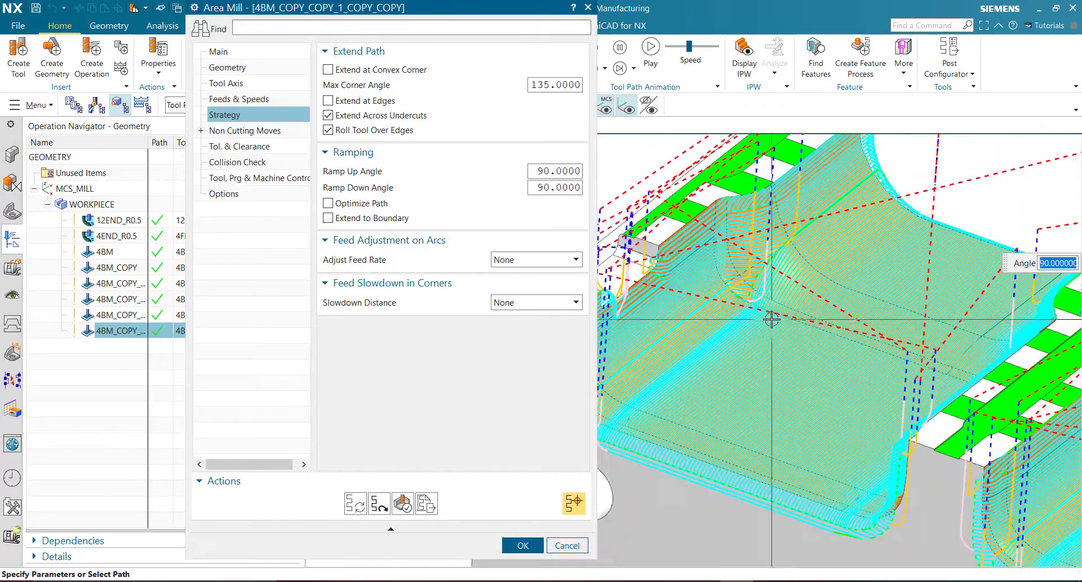
middle_click(812, 238)
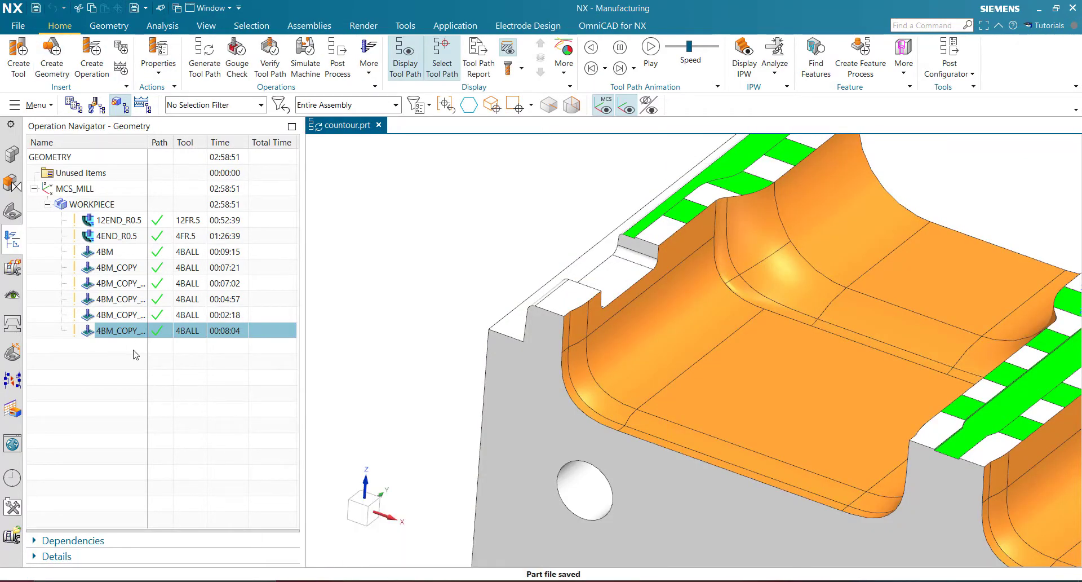
Duplicate the operation 4BM_COPY_COPY_1_COPY_COPY directly below itself under WORKPIECE
right_click(123, 328)
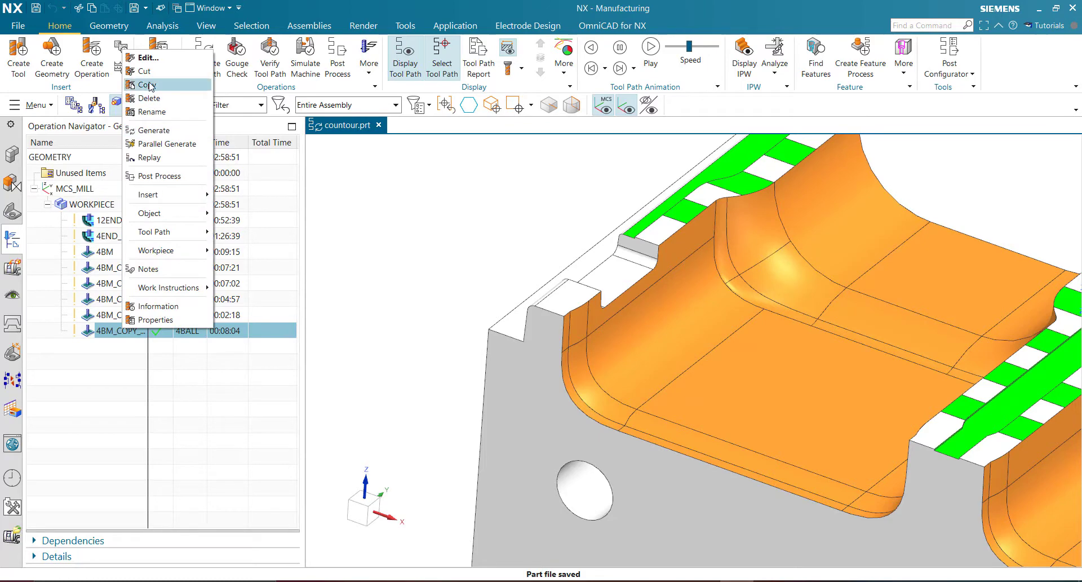
left_click(148, 85)
right_click(131, 331)
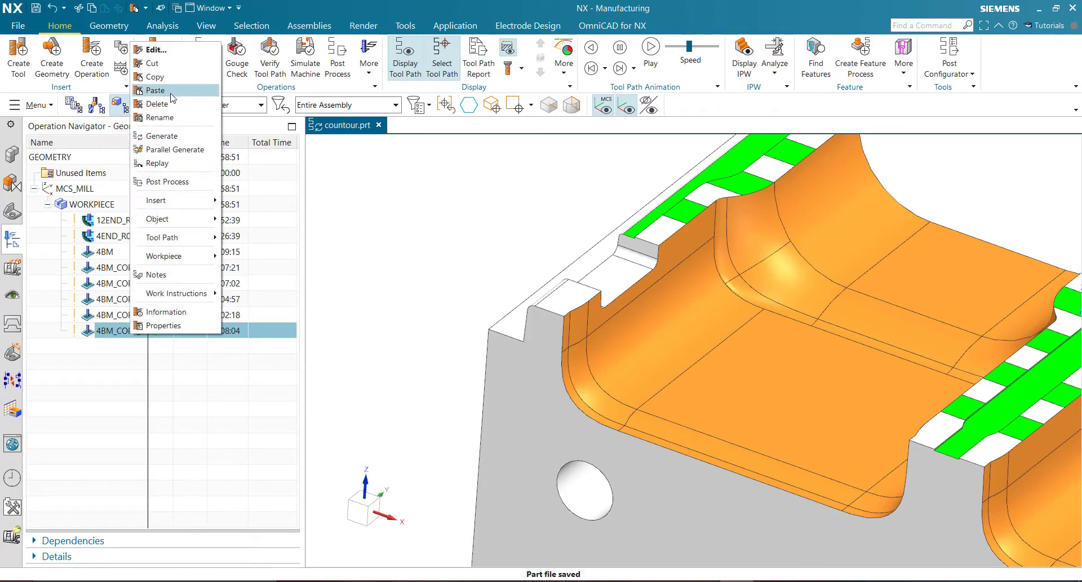
left_click(170, 93)
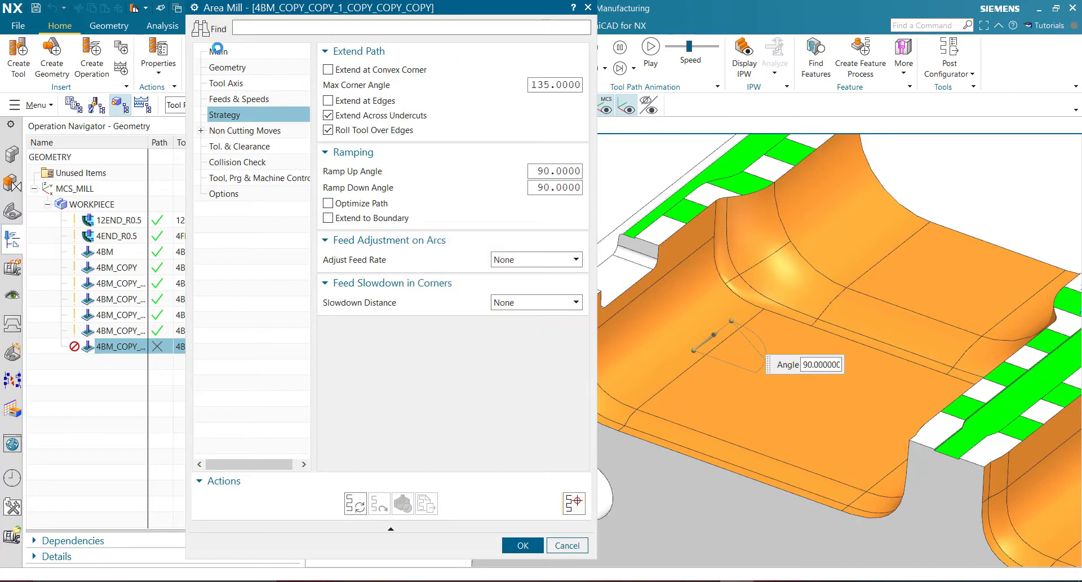
Start trim boundaries for the newest copy with the Points selection method, using Cursor Location to place the points
left_click(242, 71)
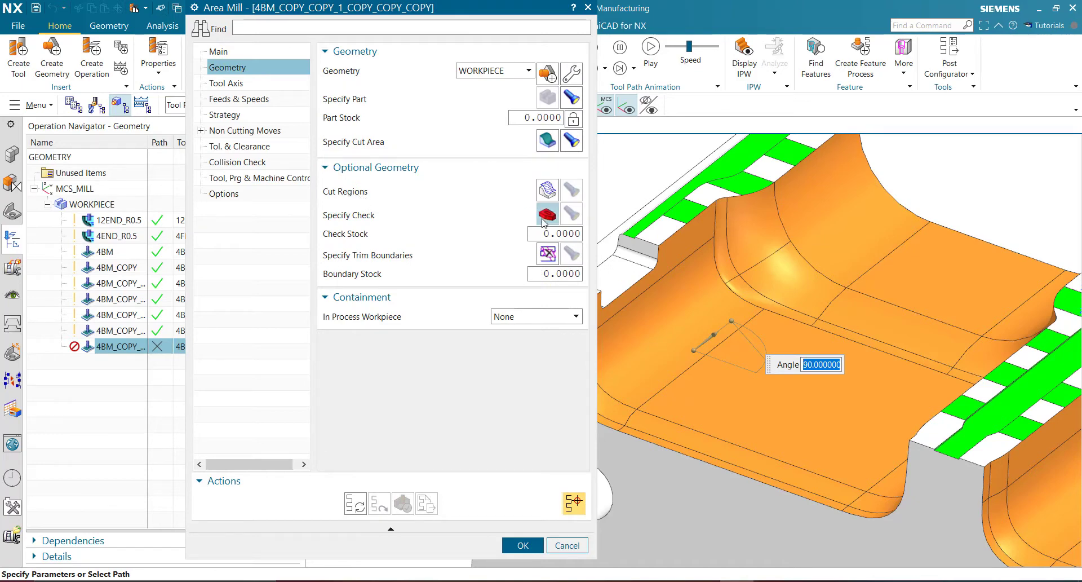
left_click(547, 254)
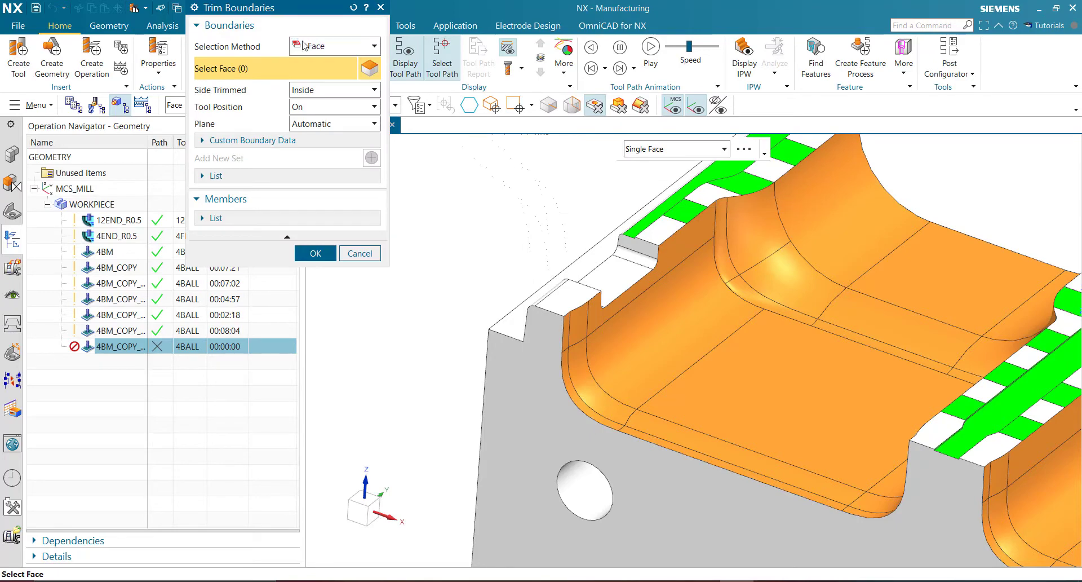
left_click(319, 96)
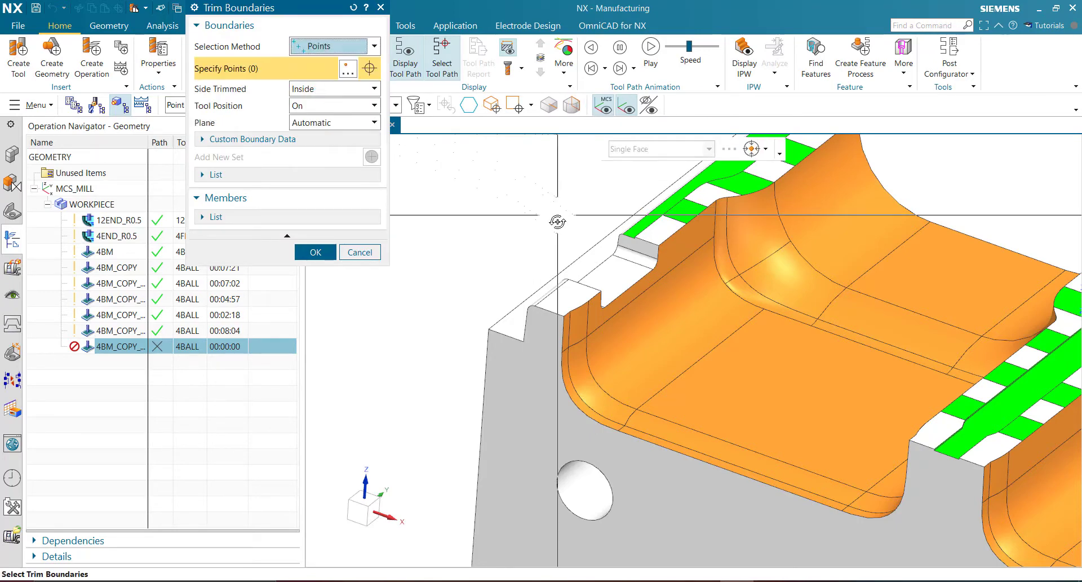
middle_click_drag(558, 221, 556, 236)
scroll(488, 192, "down", 2)
left_click(348, 69)
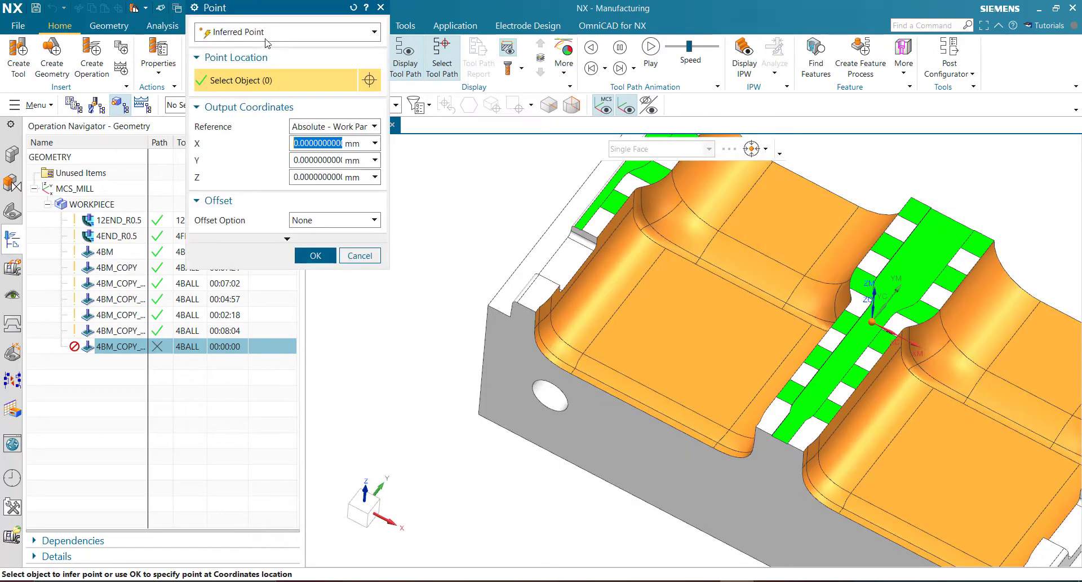
left_click(267, 43)
left_click(239, 69)
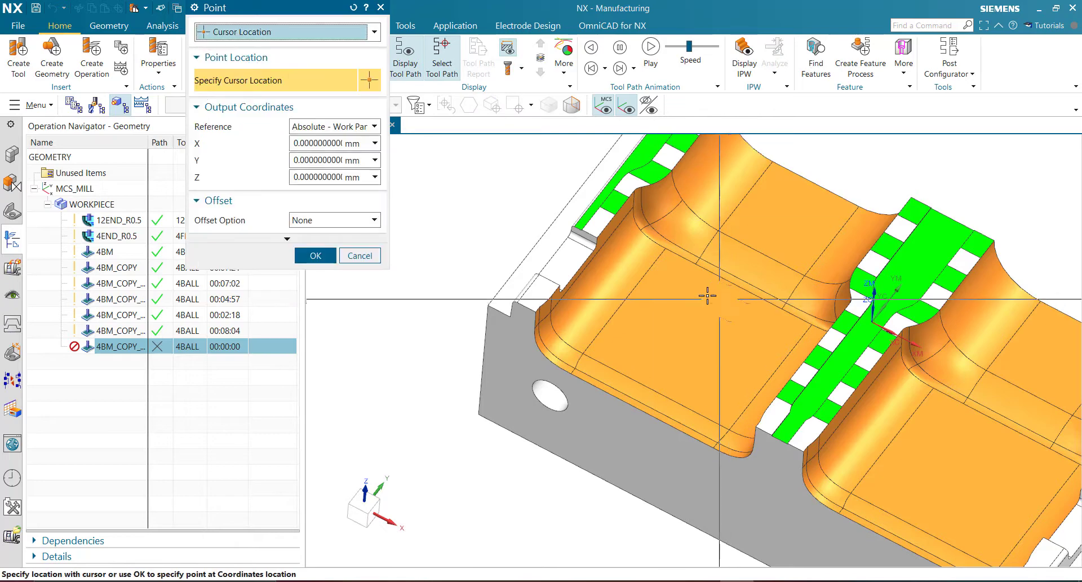
Outline a closed six-point boundary on the first cavity's floor, trimmed Inside with tool position On, and generate the tool path
left_click(696, 288)
left_click(627, 317)
middle_click(618, 346)
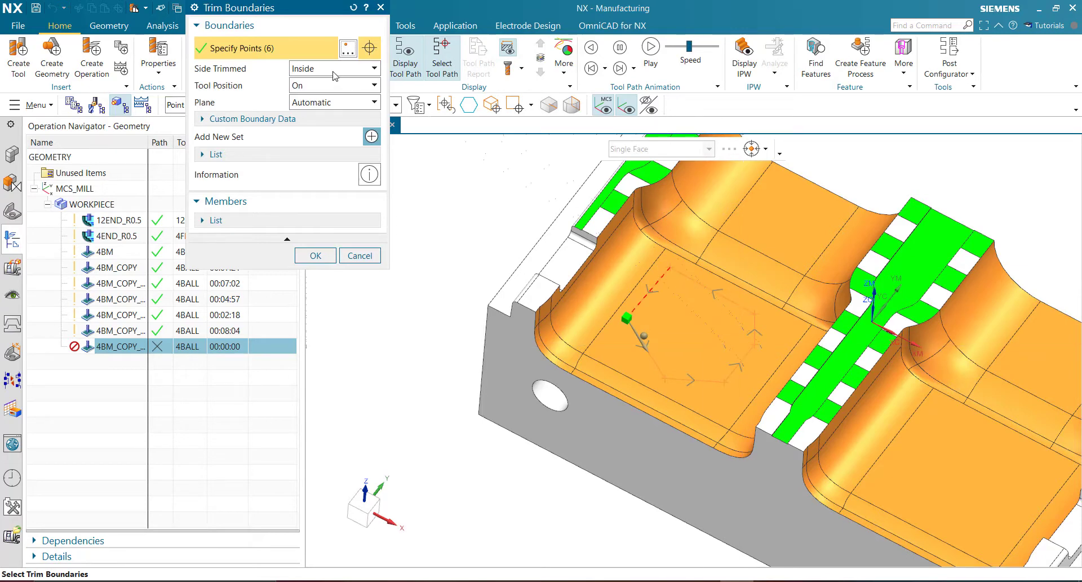
left_click(371, 138)
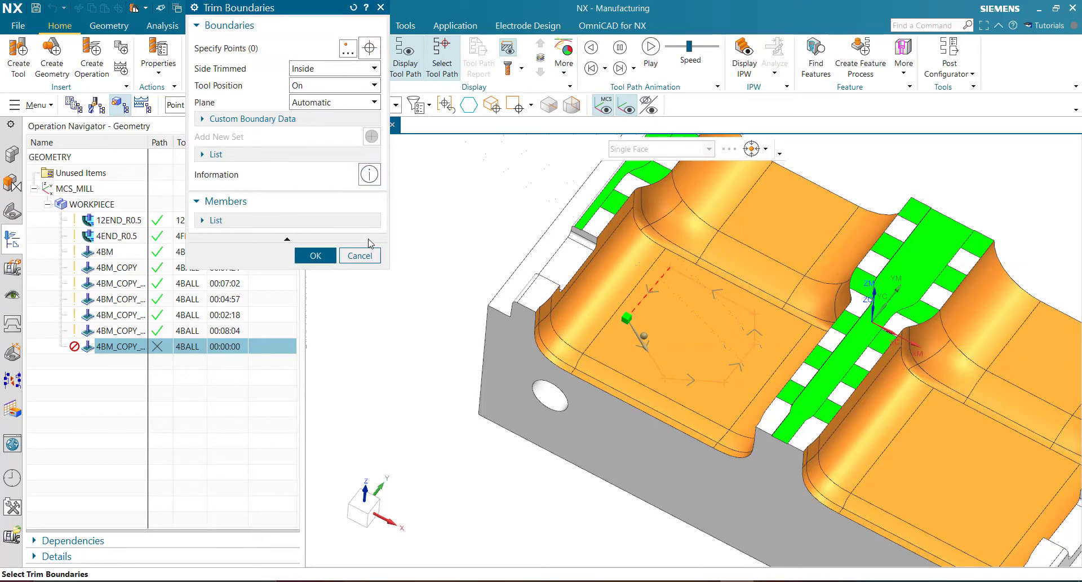
left_click(315, 252)
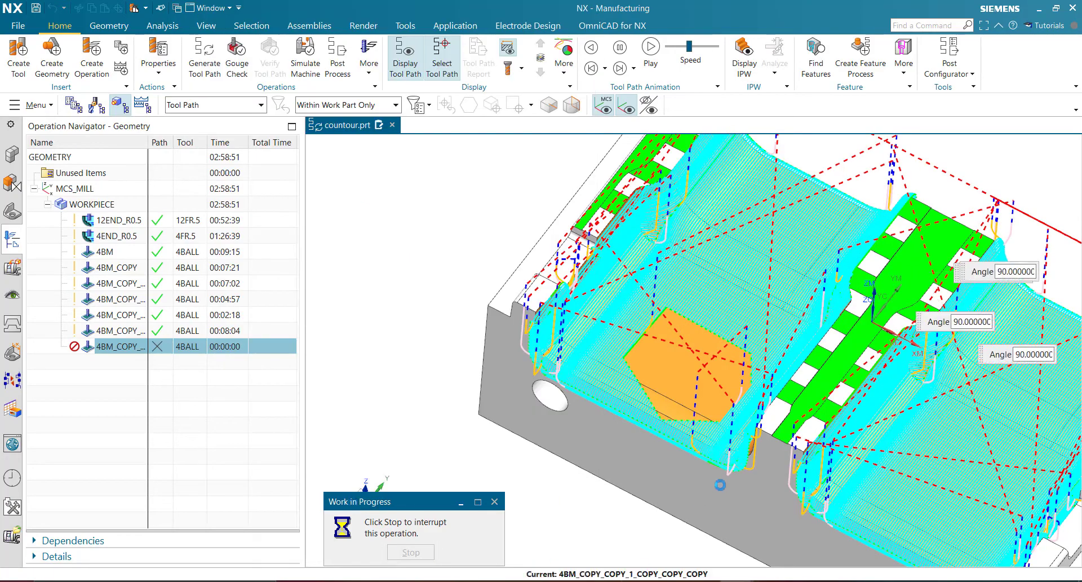
Examine the passes around the trimmed polygon on the cavity floor, and close the operation's settings
scroll(693, 405, "down", 5)
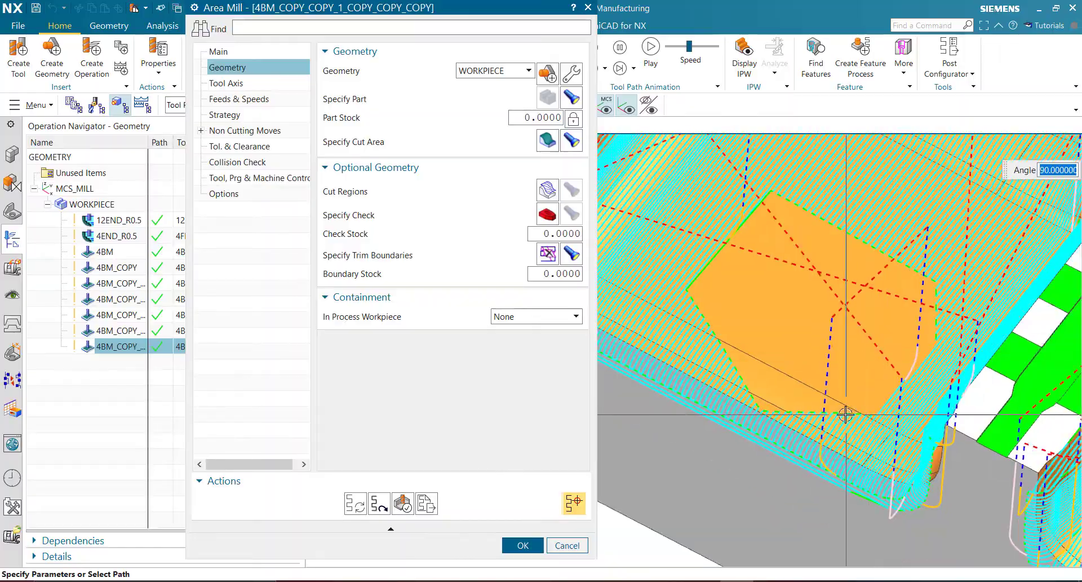
middle_click_drag(845, 414, 718, 347)
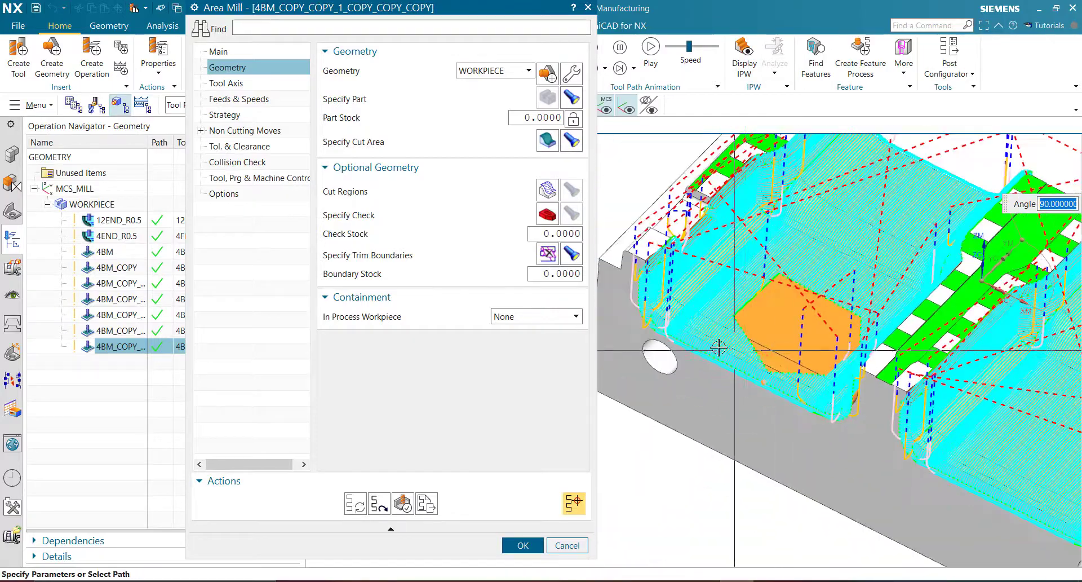
middle_click(718, 347)
key("ctrl+f")
left_click(461, 291)
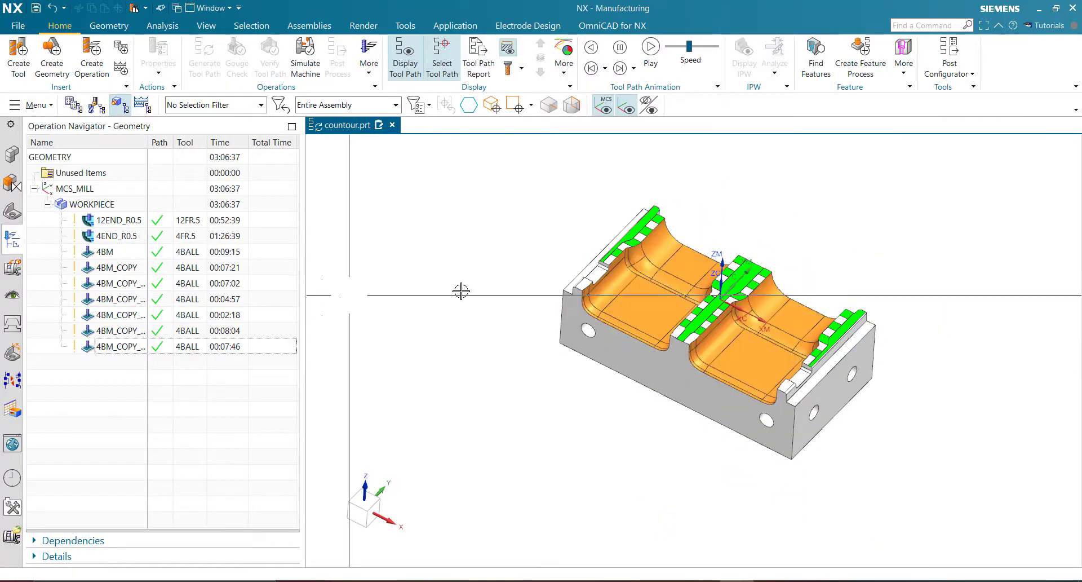
Review the displayed tool paths of the earlier Area Mill copies one by one, ending with 4BM_COPY
middle_click_drag(461, 290, 699, 361)
scroll(699, 361, "down", 4)
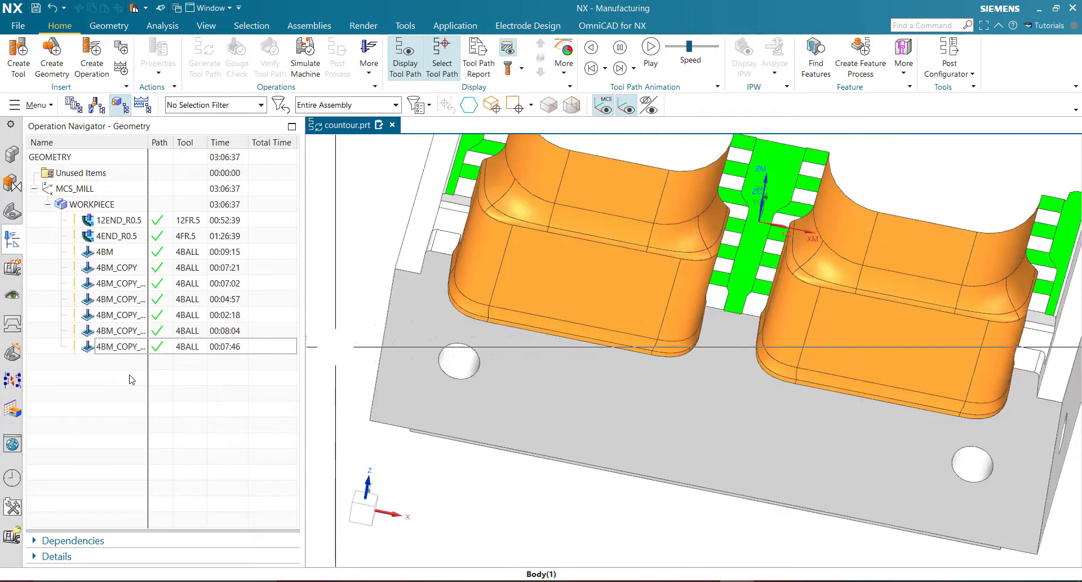
left_click(115, 332)
scroll(572, 399, "up", 3)
middle_click_drag(572, 399, 570, 366)
scroll(569, 366, "down", 5)
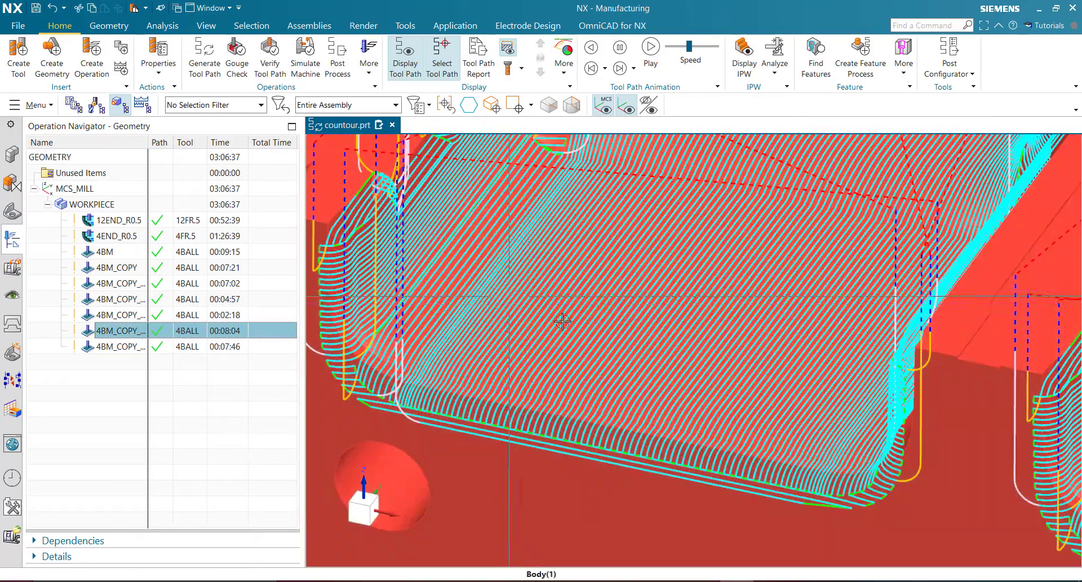
scroll(507, 361, "up", 2)
left_click(109, 284)
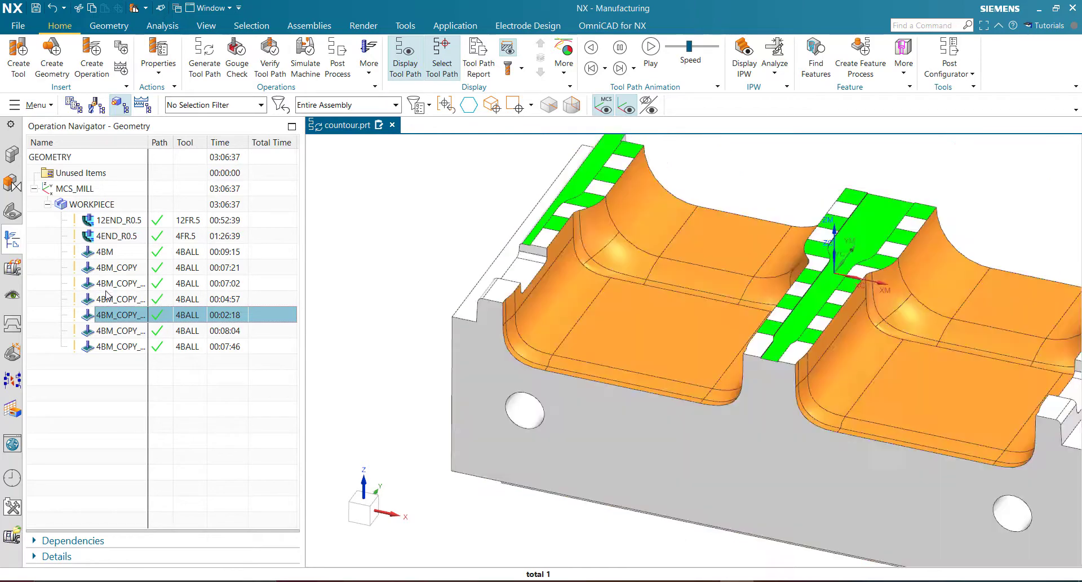
left_click(106, 273)
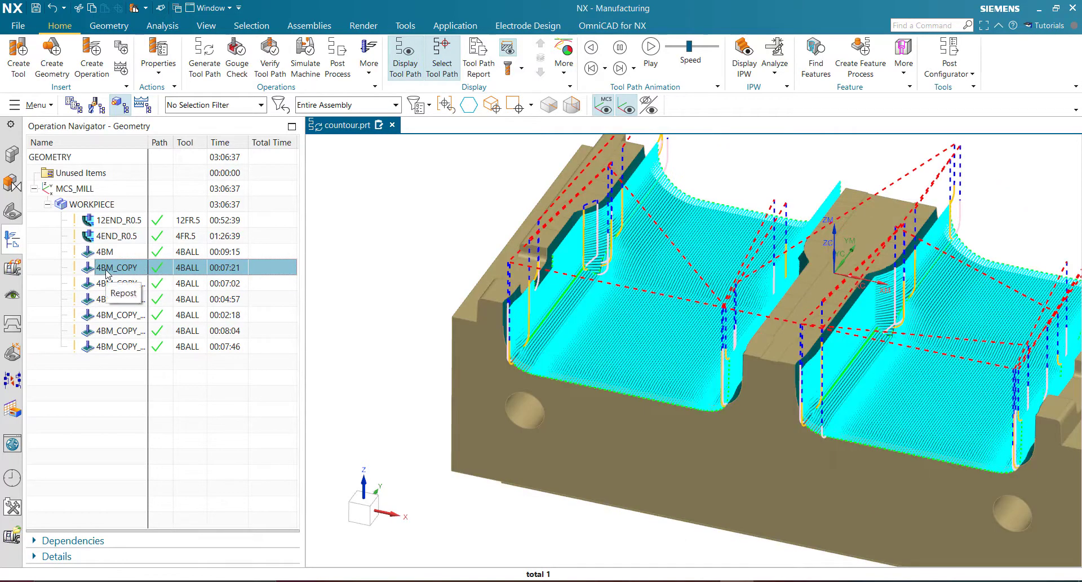
Verify the 4BM_COPY tool path by running the 3D Dynamic material removal simulation at animation speed 10
double_click(116, 266)
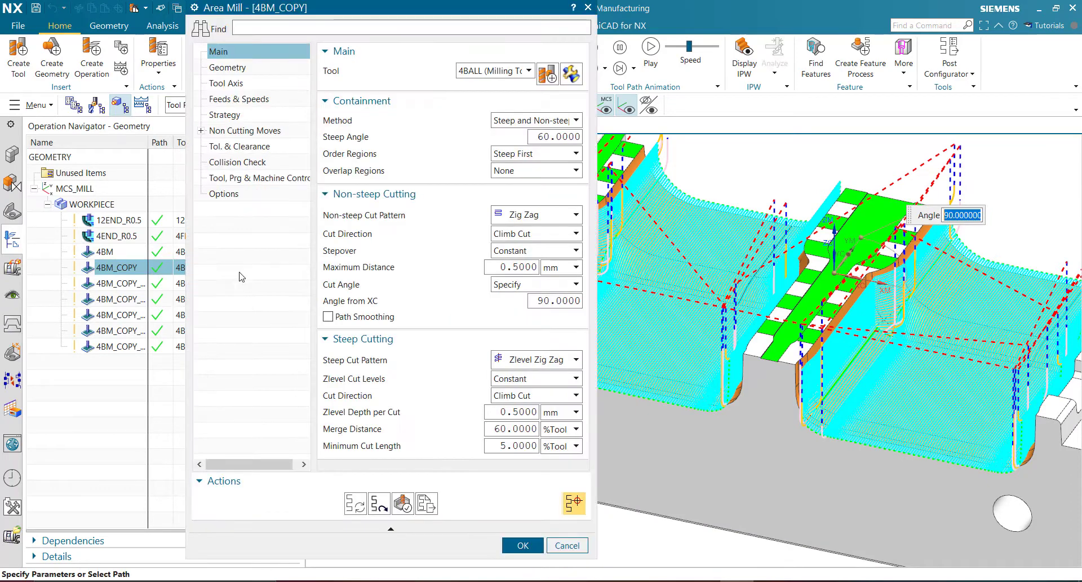
left_click(403, 503)
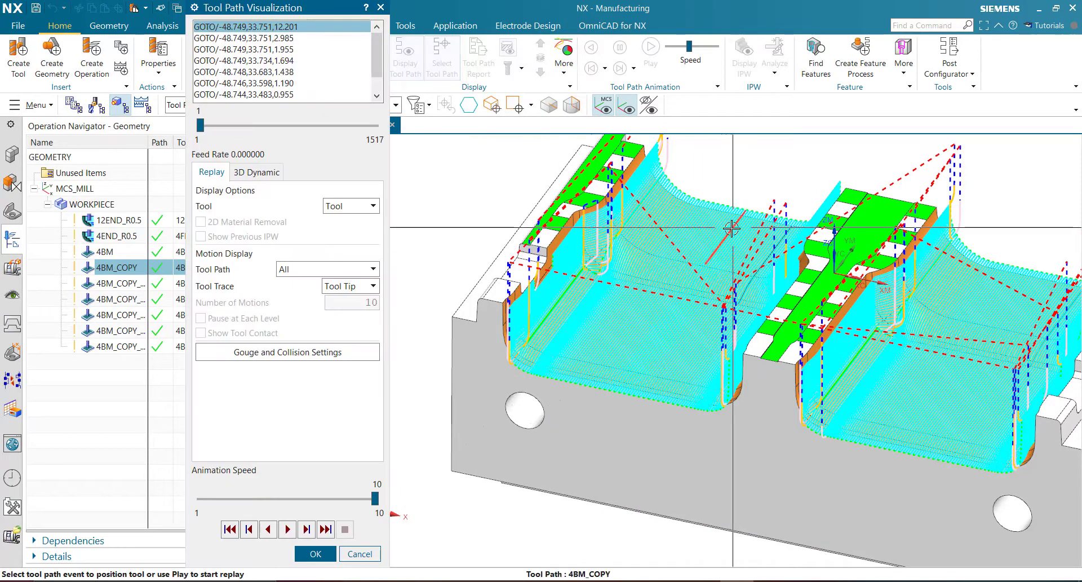
scroll(709, 268, "down", 5)
left_click(264, 173)
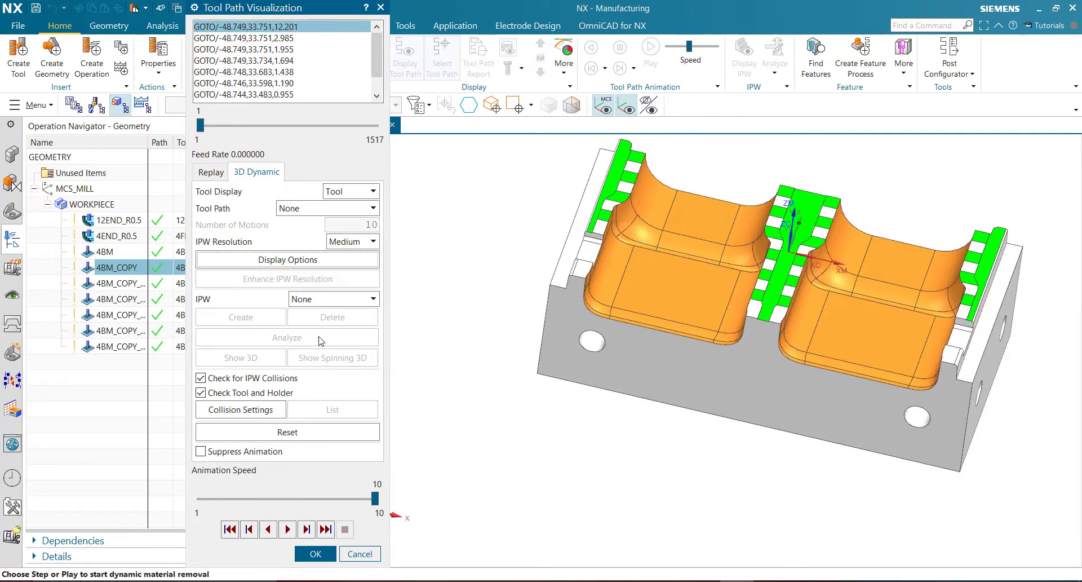
left_click(287, 529)
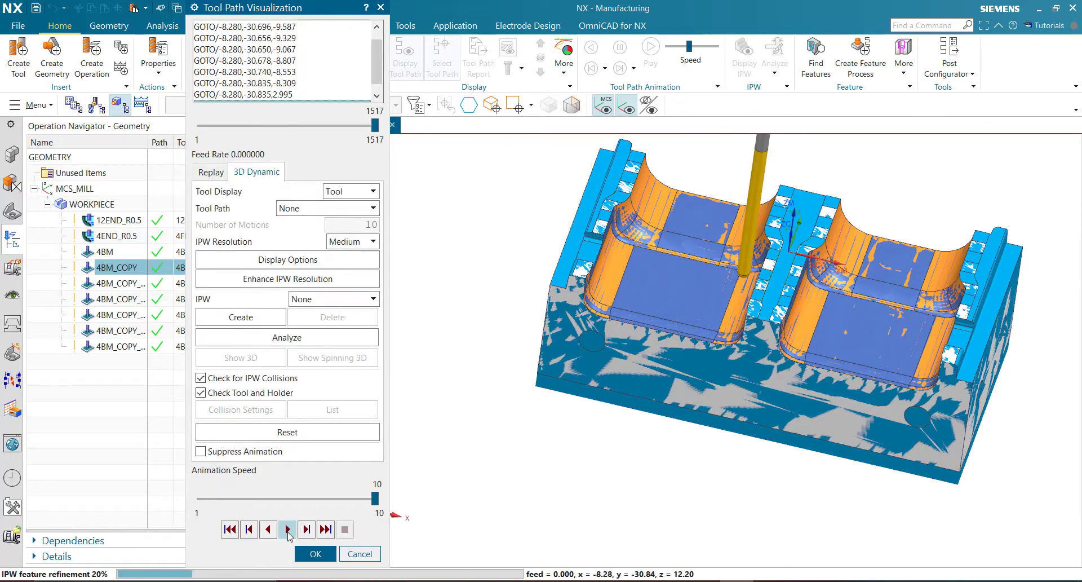
Examine the simulated stock in the cavity floors, walls and corner fillets, and close the verification and the operation's settings
scroll(637, 270, "up", 4)
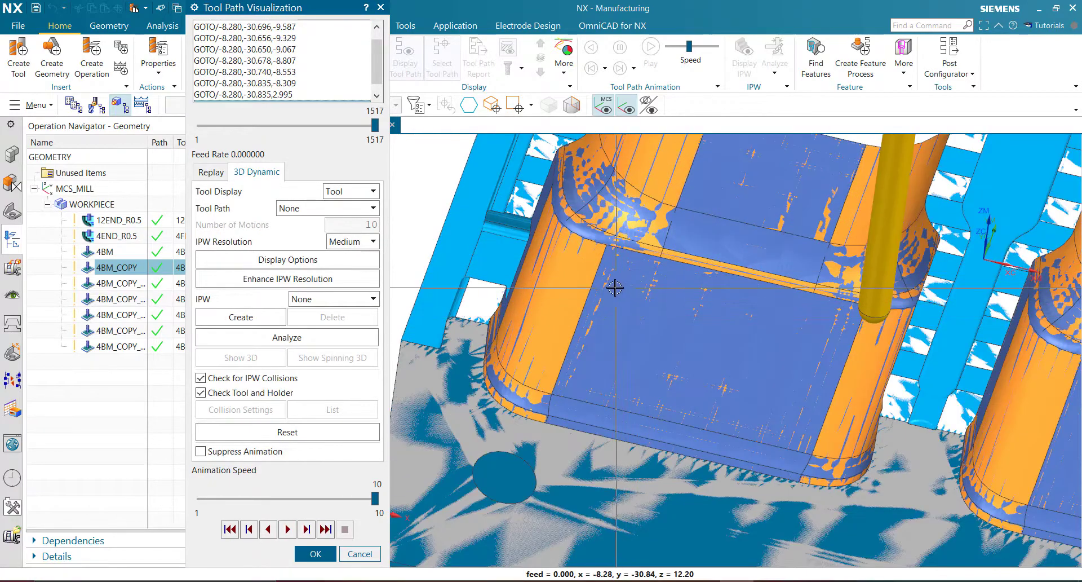
scroll(669, 296, "down", 2)
middle_click_drag(669, 296, 658, 294)
scroll(657, 295, "up", 4)
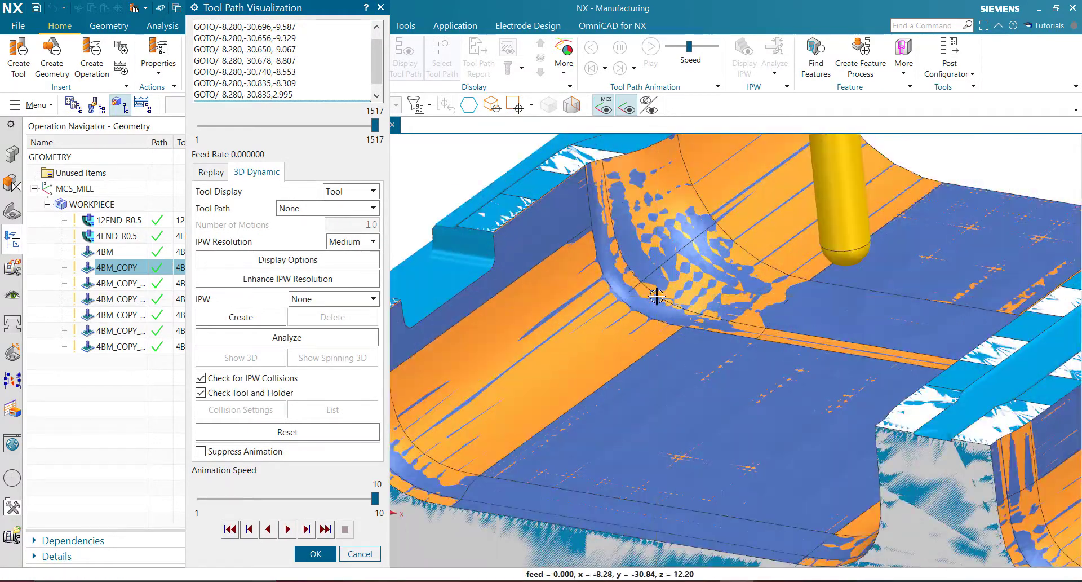
scroll(582, 282, "down", 5)
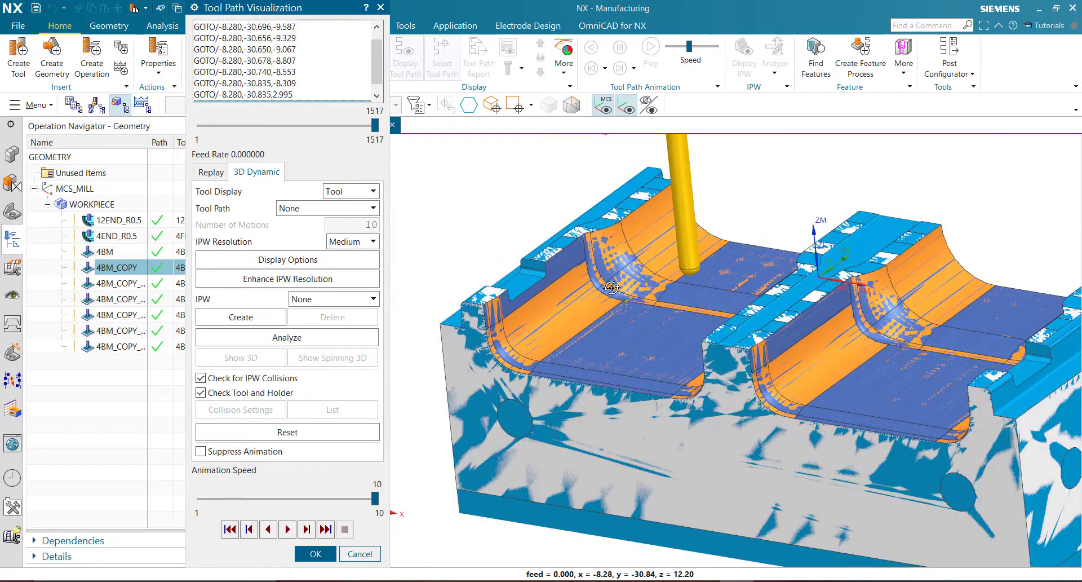
middle_click_drag(612, 287, 623, 302)
middle_click(623, 303)
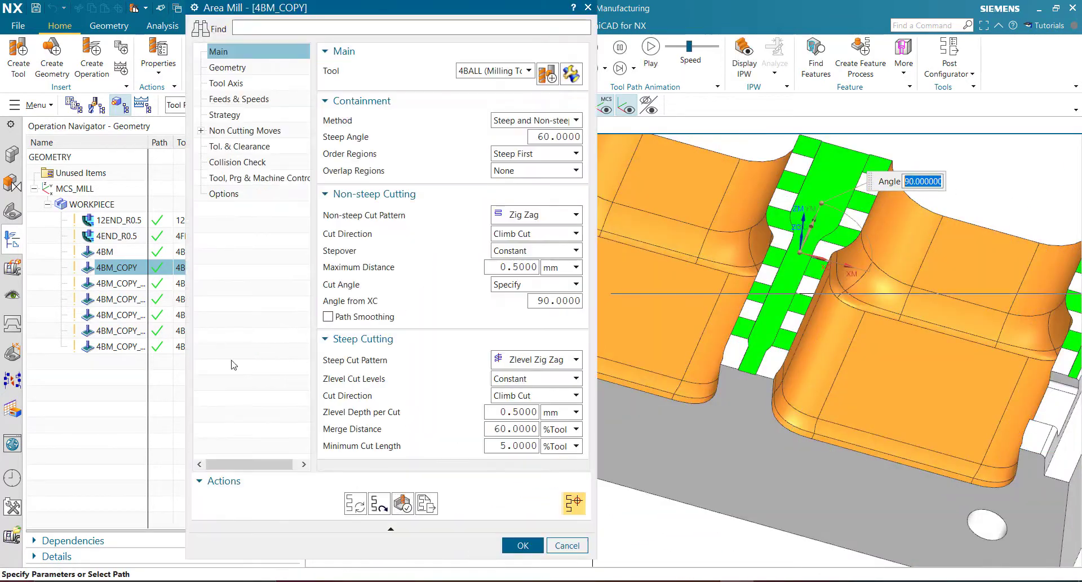
middle_click(364, 359)
Display the original 4BM operation's tool path, inspect its pattern in the first cavity, and clear the selection
key("Up")
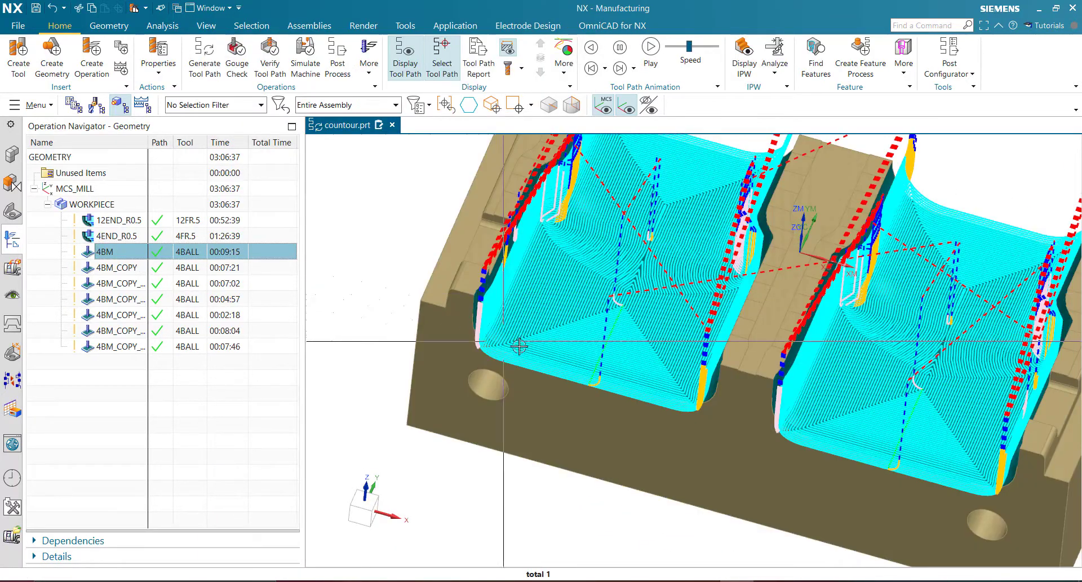
middle_click_drag(558, 264, 569, 272)
scroll(569, 272, "up", 5)
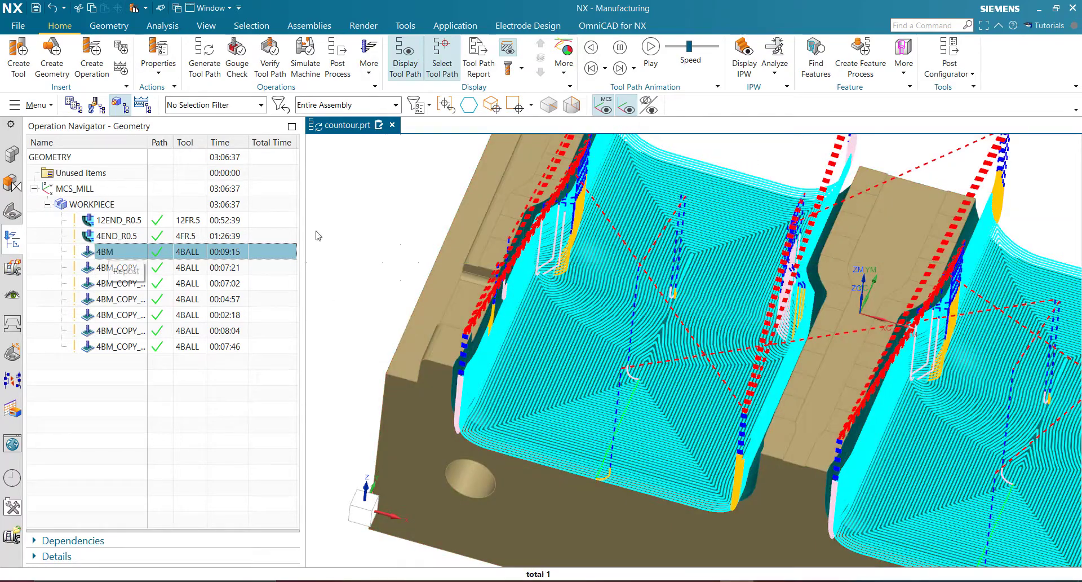
key("Escape")
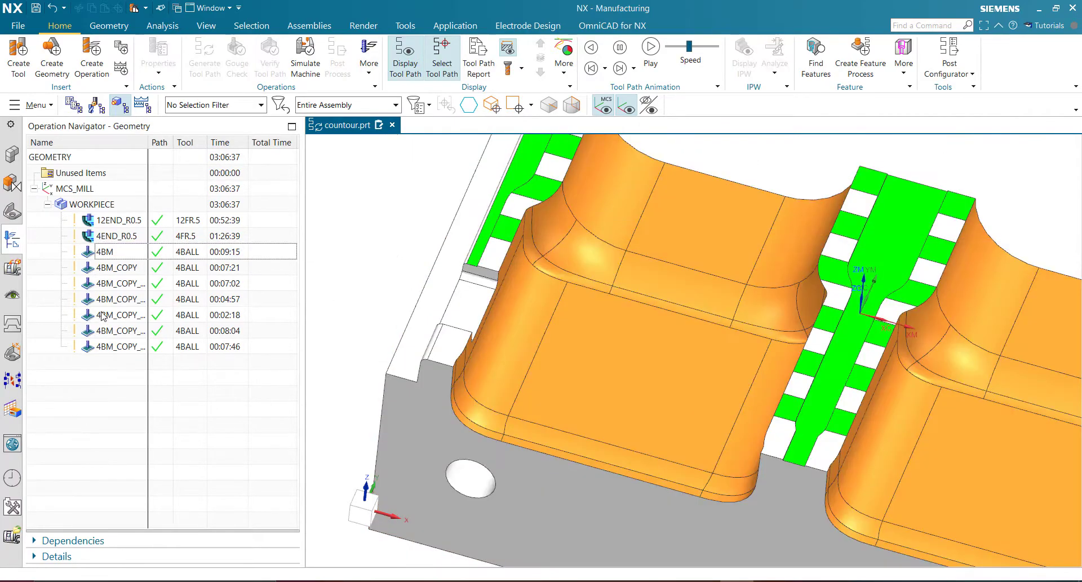
Move operation 4BM out of its place before 4BM_COPY to the end of the operations under WORKPIECE
left_click(102, 254)
right_click(100, 252)
left_click(122, 272)
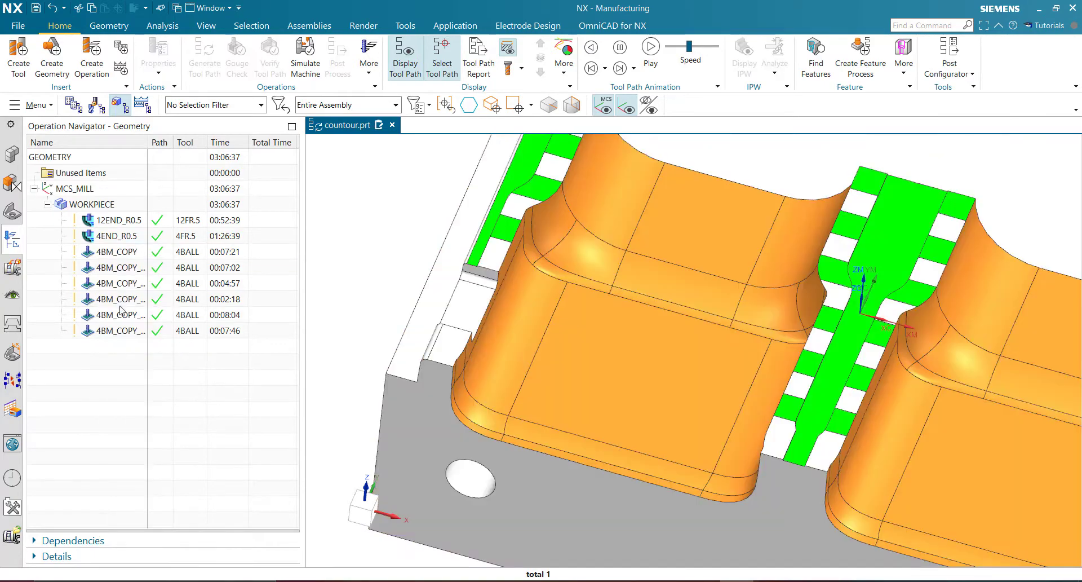
right_click(117, 331)
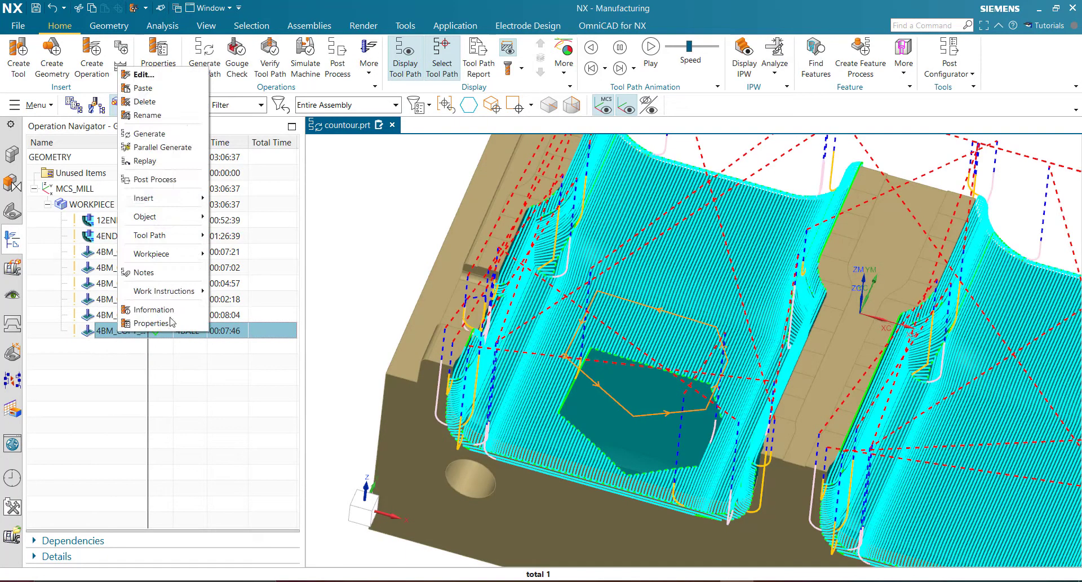
left_click(143, 88)
Rerun the 3D Dynamic material removal simulation for 4BM_COPY with the animation speed lowered to 6
left_click(125, 254)
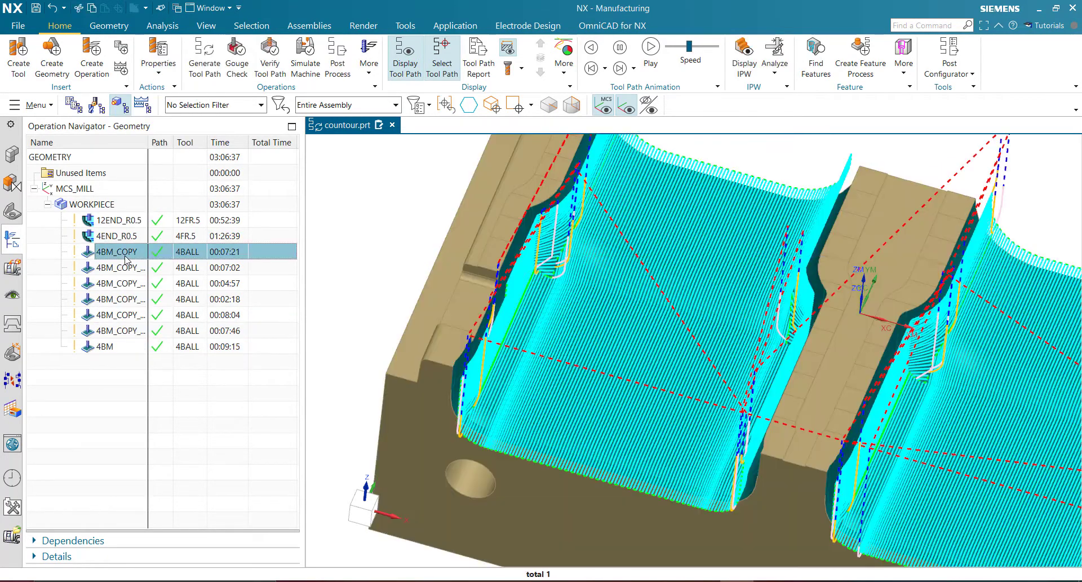
scroll(563, 299, "down", 2)
middle_click_drag(564, 299, 521, 254)
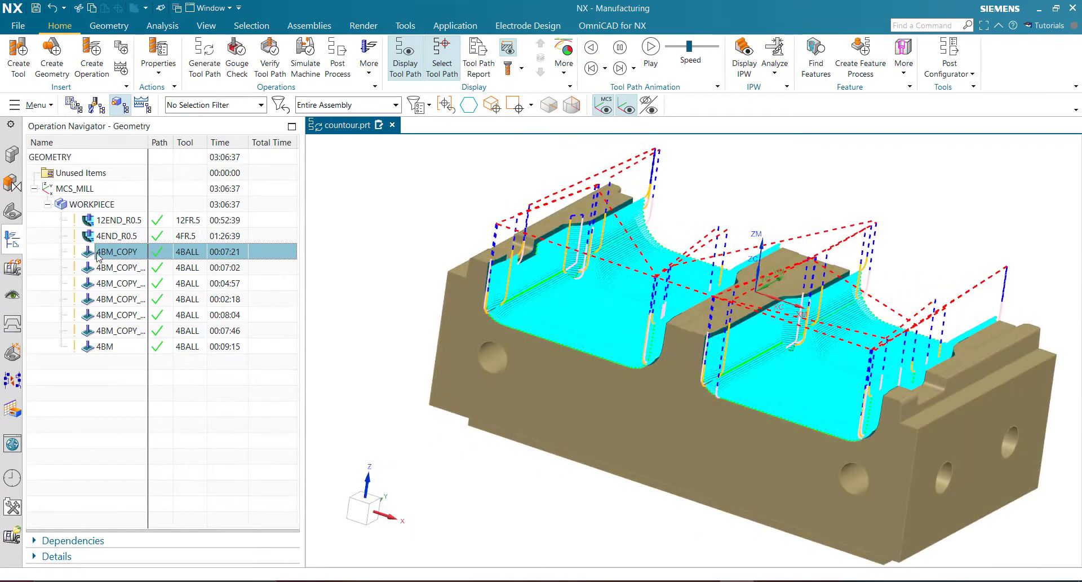
double_click(98, 252)
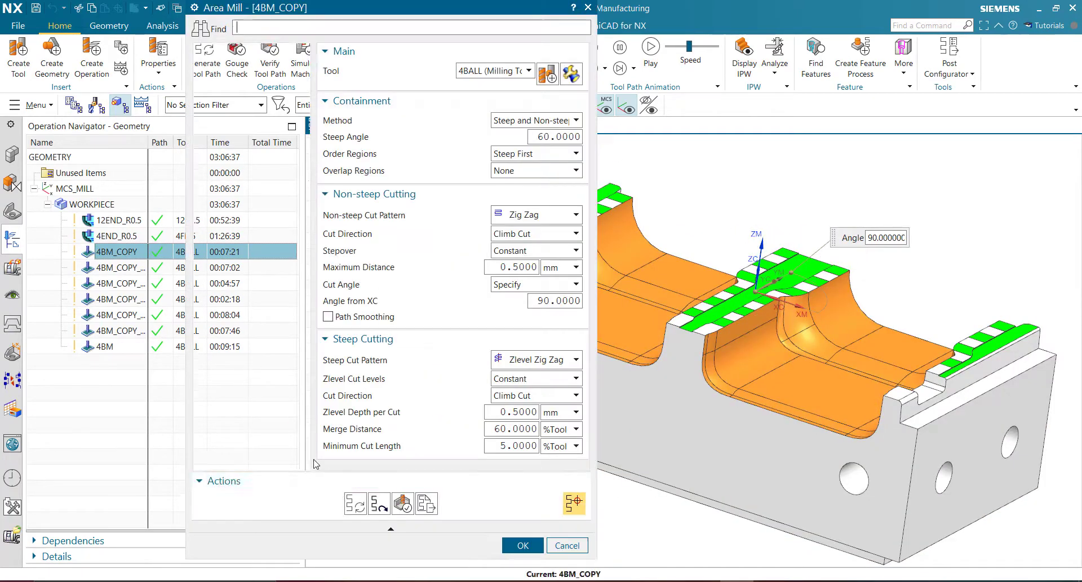
left_click(404, 505)
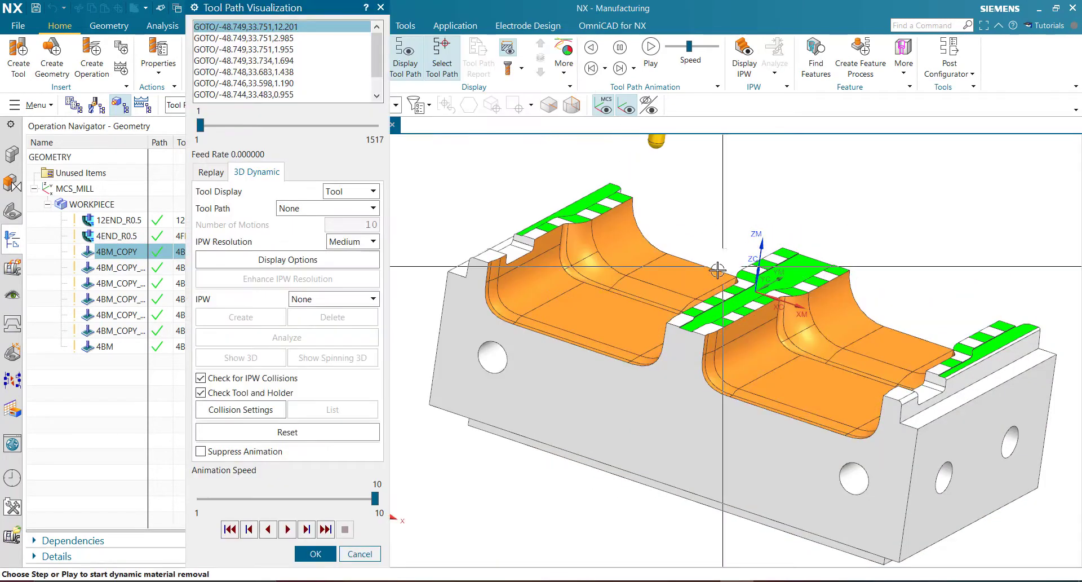
middle_click_drag(670, 308, 647, 319)
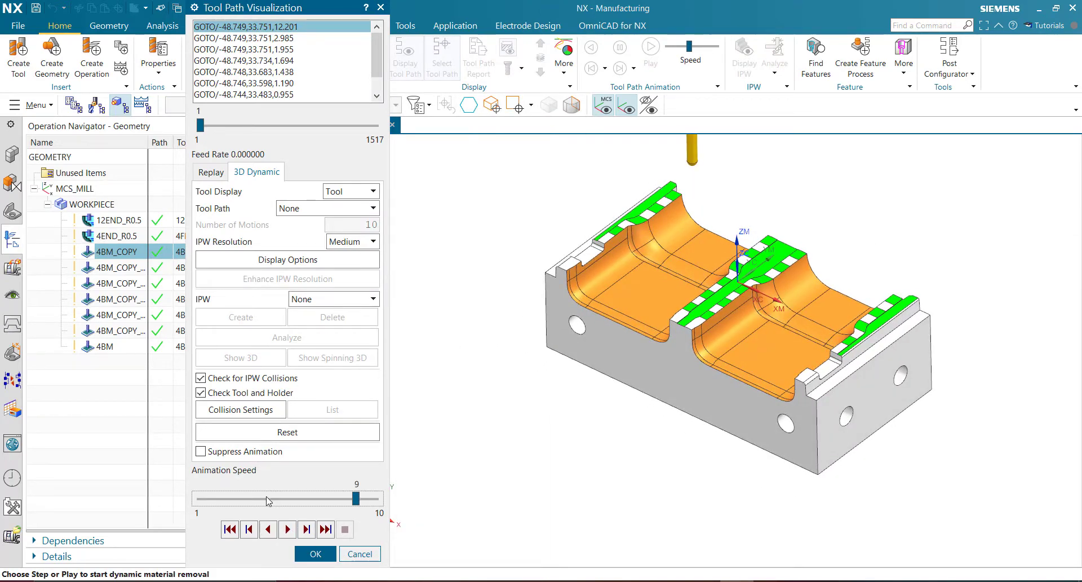
left_click(287, 528)
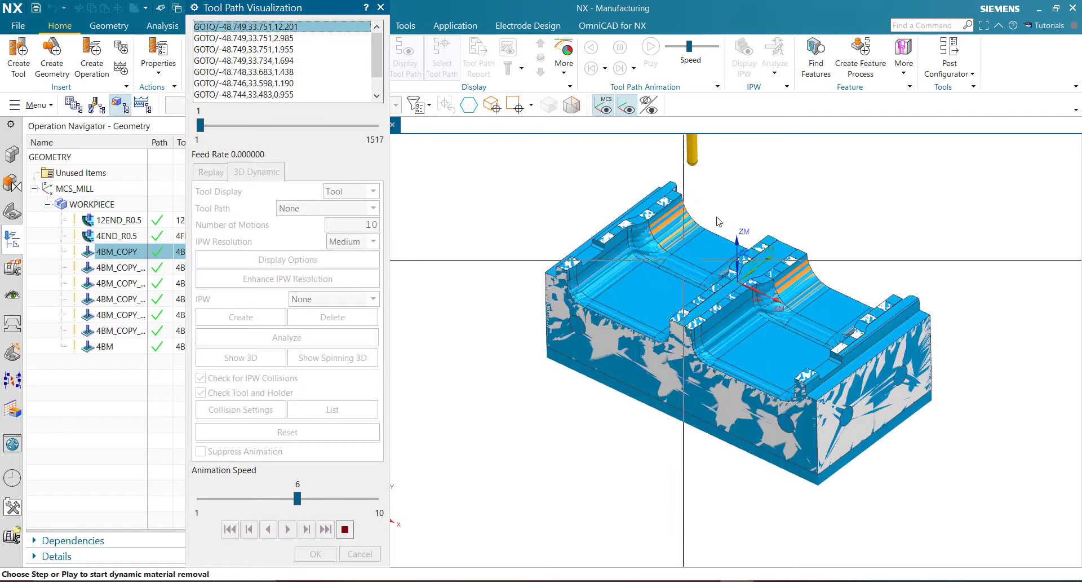
Slow the running simulation to animation speed 5 and examine the steep walls and floors of both cavities during cutting
scroll(627, 215, "up", 3)
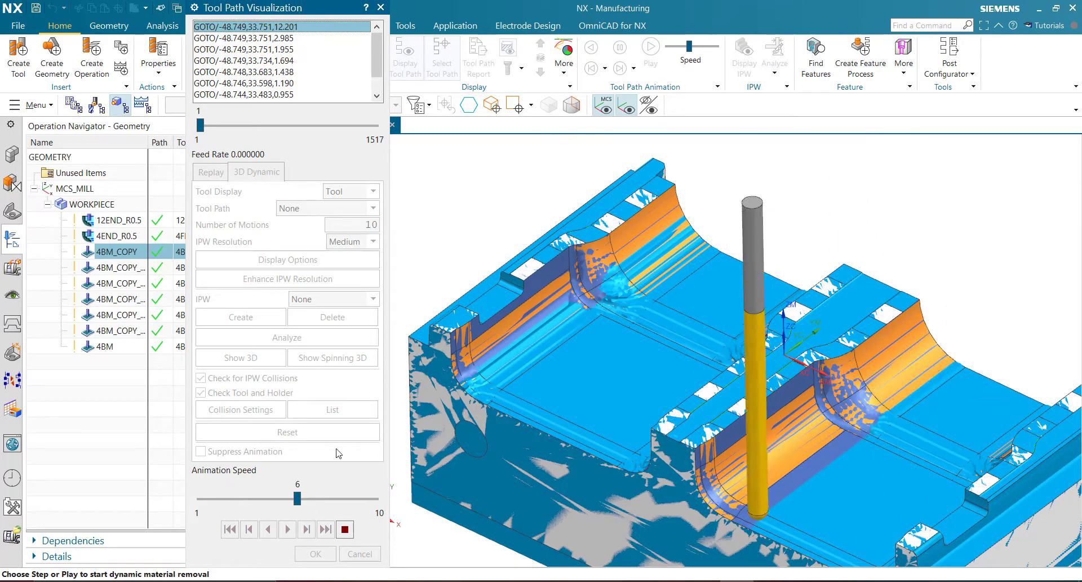
left_click(263, 499)
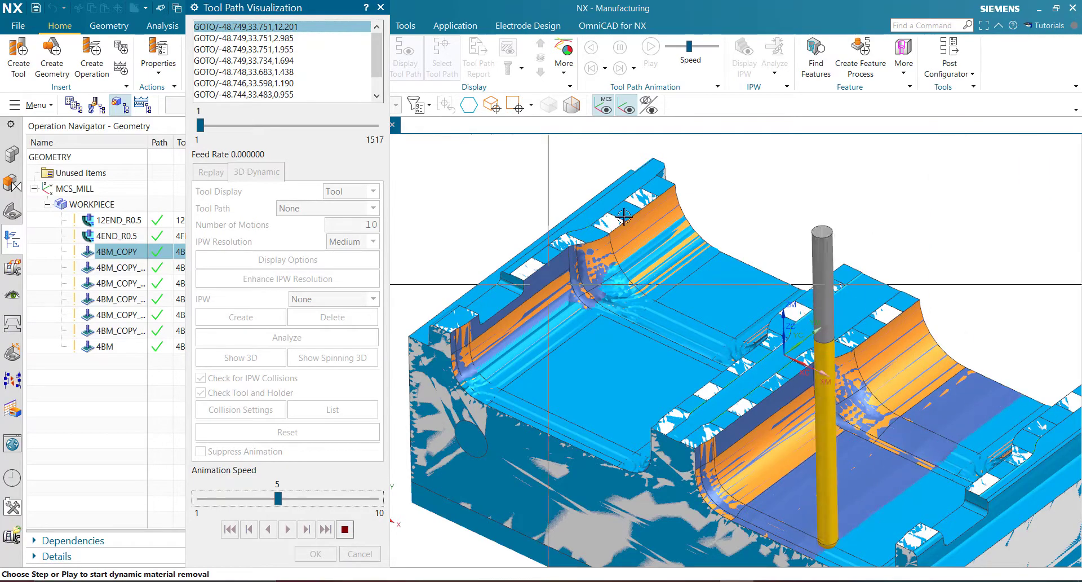
scroll(561, 221, "down", 2)
middle_click_drag(534, 218, 592, 217)
scroll(1006, 222, "up", 3)
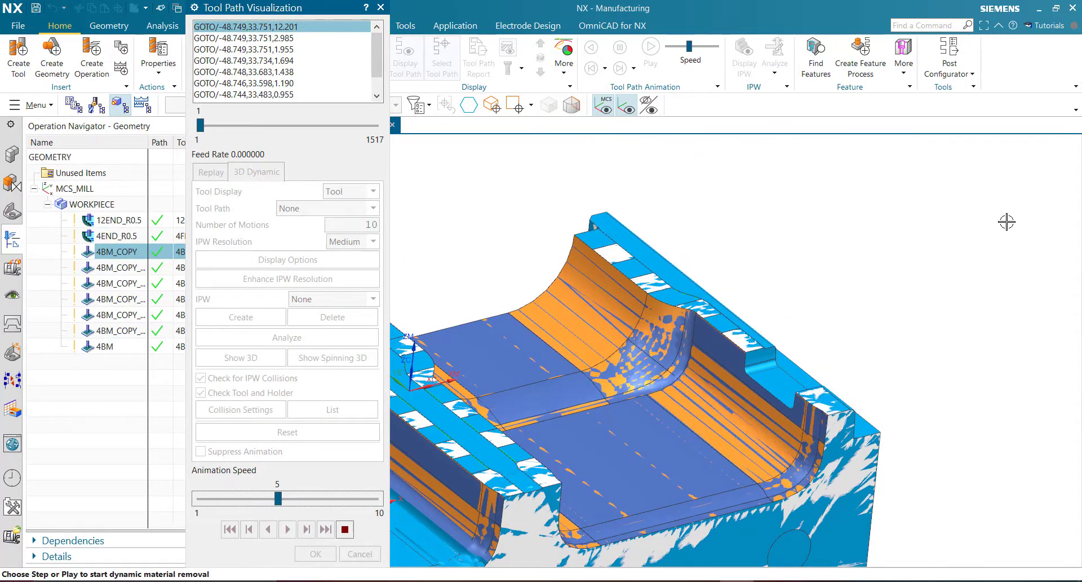
scroll(975, 181, "down", 5)
middle_click_drag(558, 433, 648, 446)
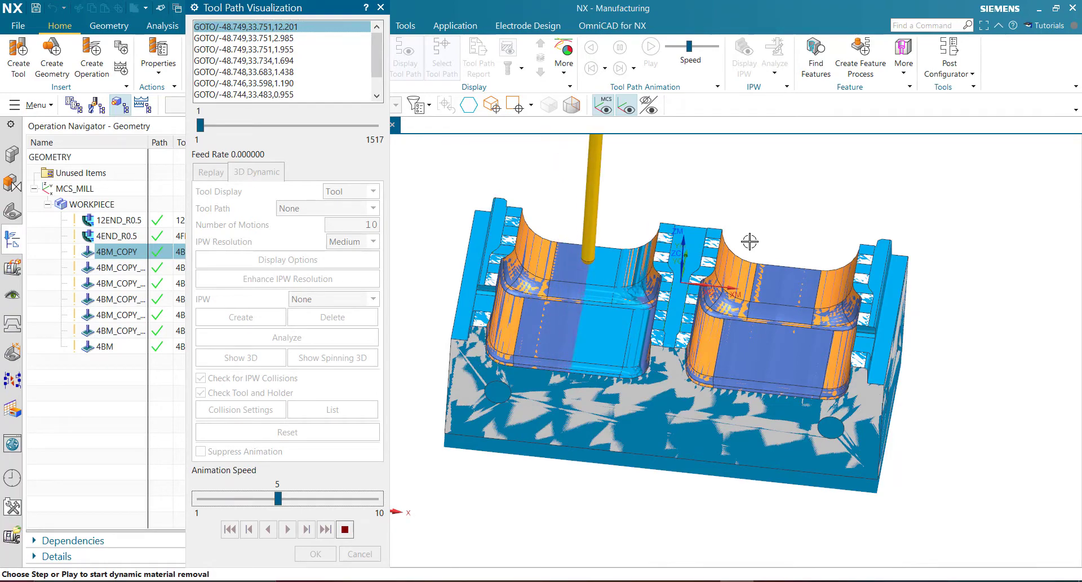
middle_click_drag(791, 388, 769, 375)
scroll(769, 374, "up", 5)
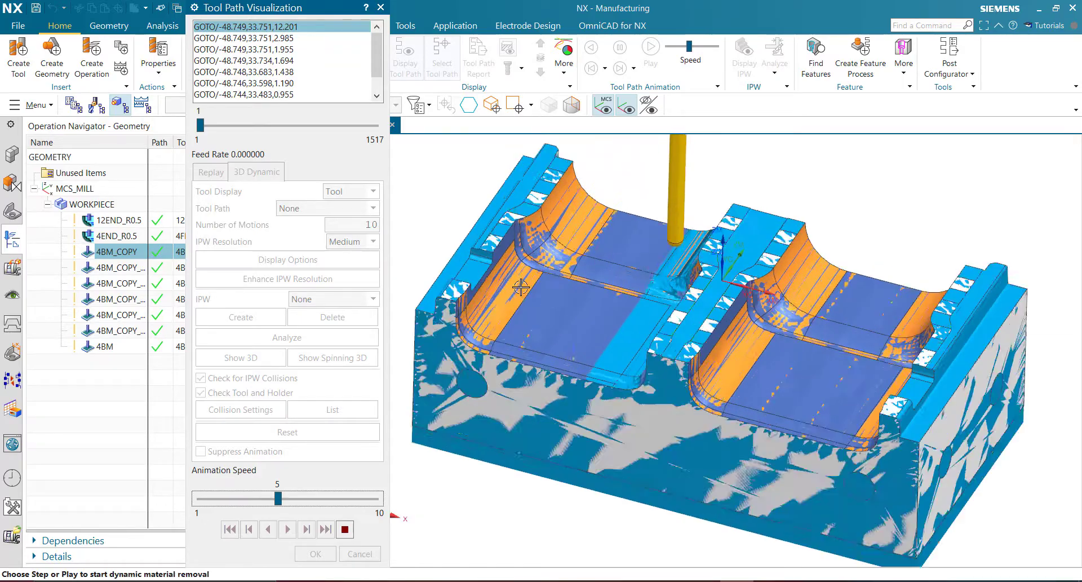